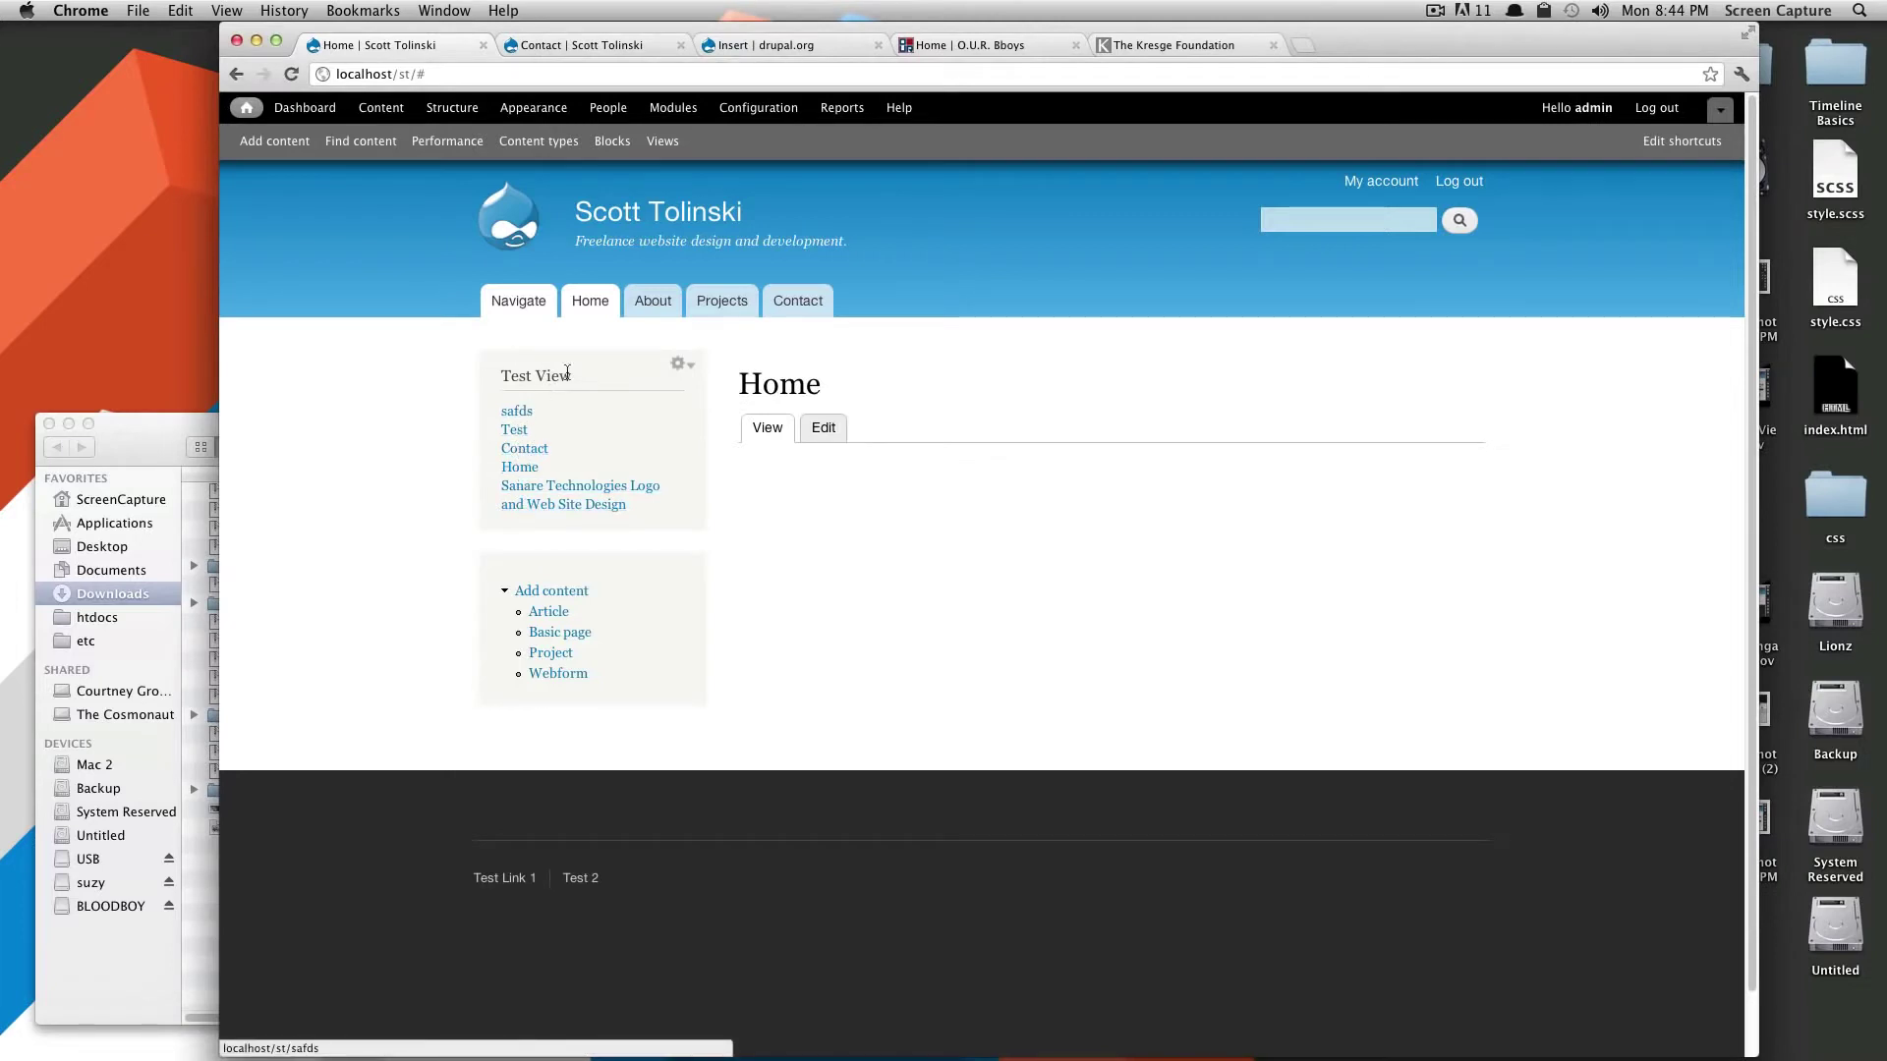
Open the Test View block's view for editing and look over its fields, filter criteria, sort criteria and preview
click(675, 366)
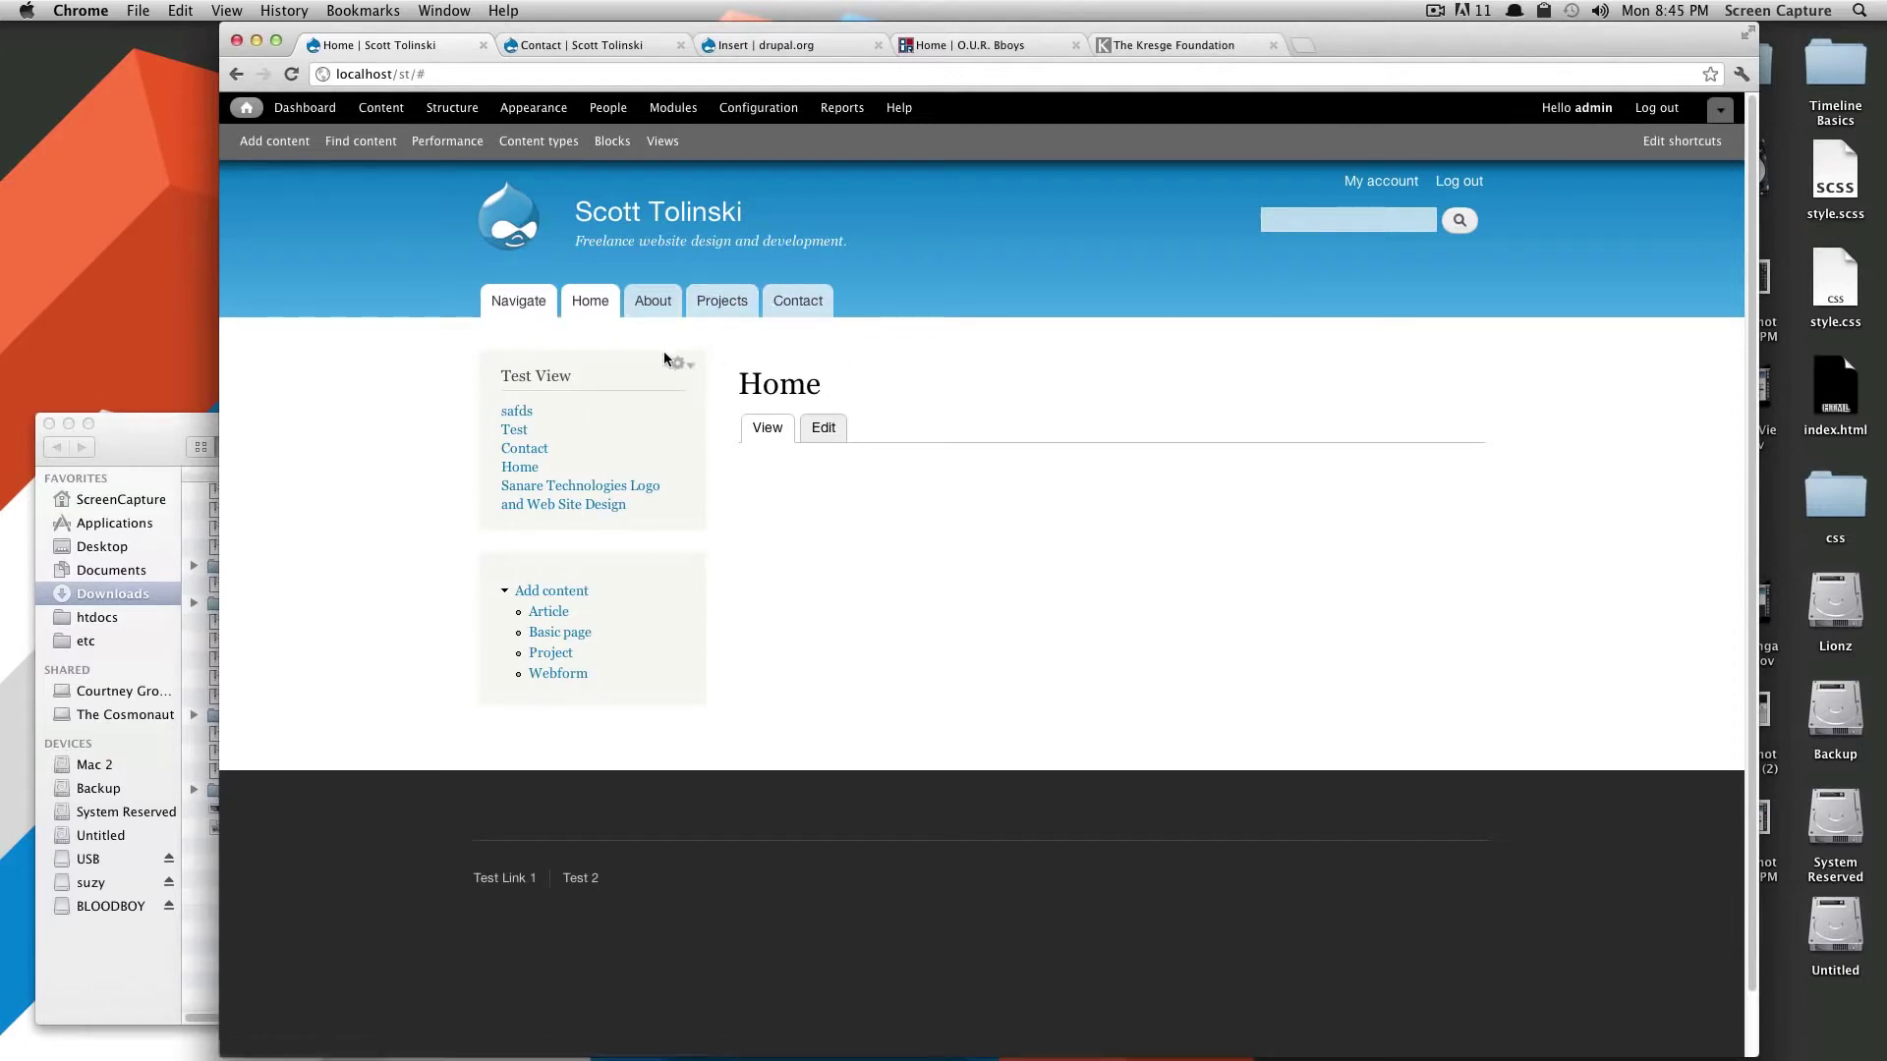
click(675, 367)
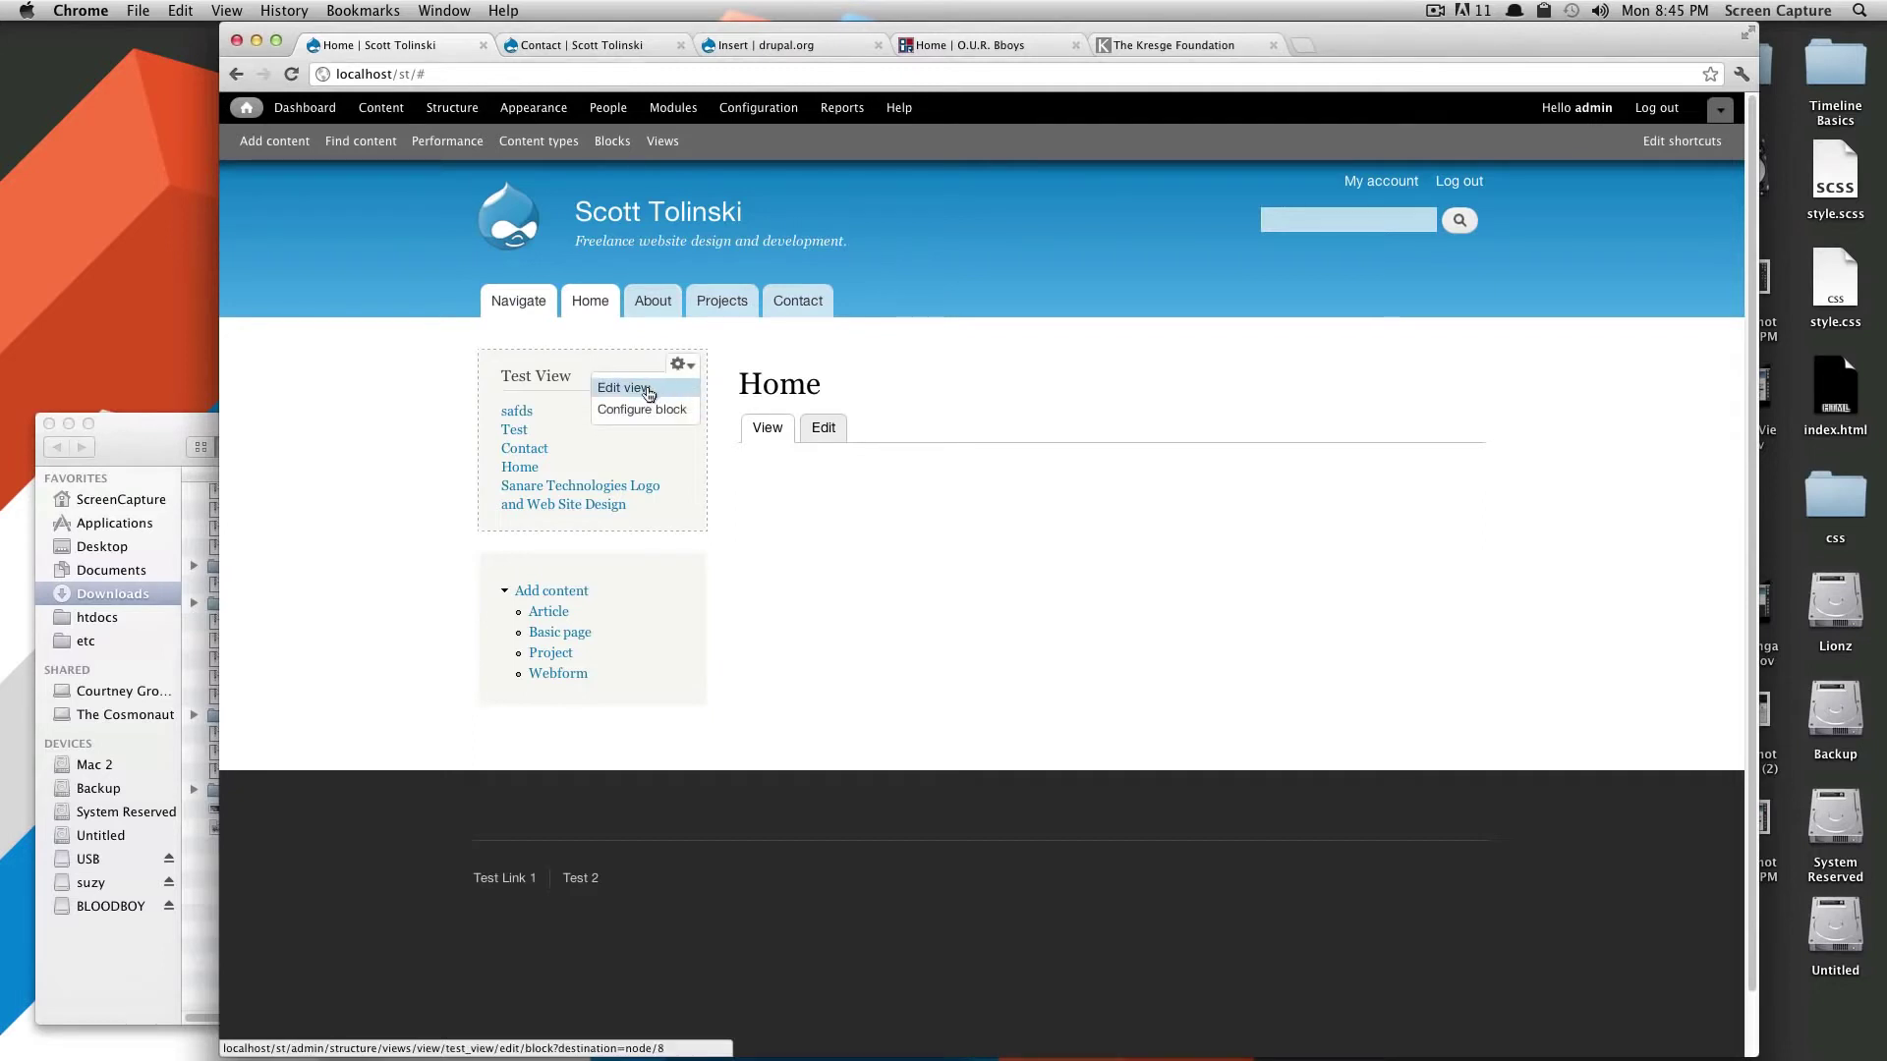
click(647, 389)
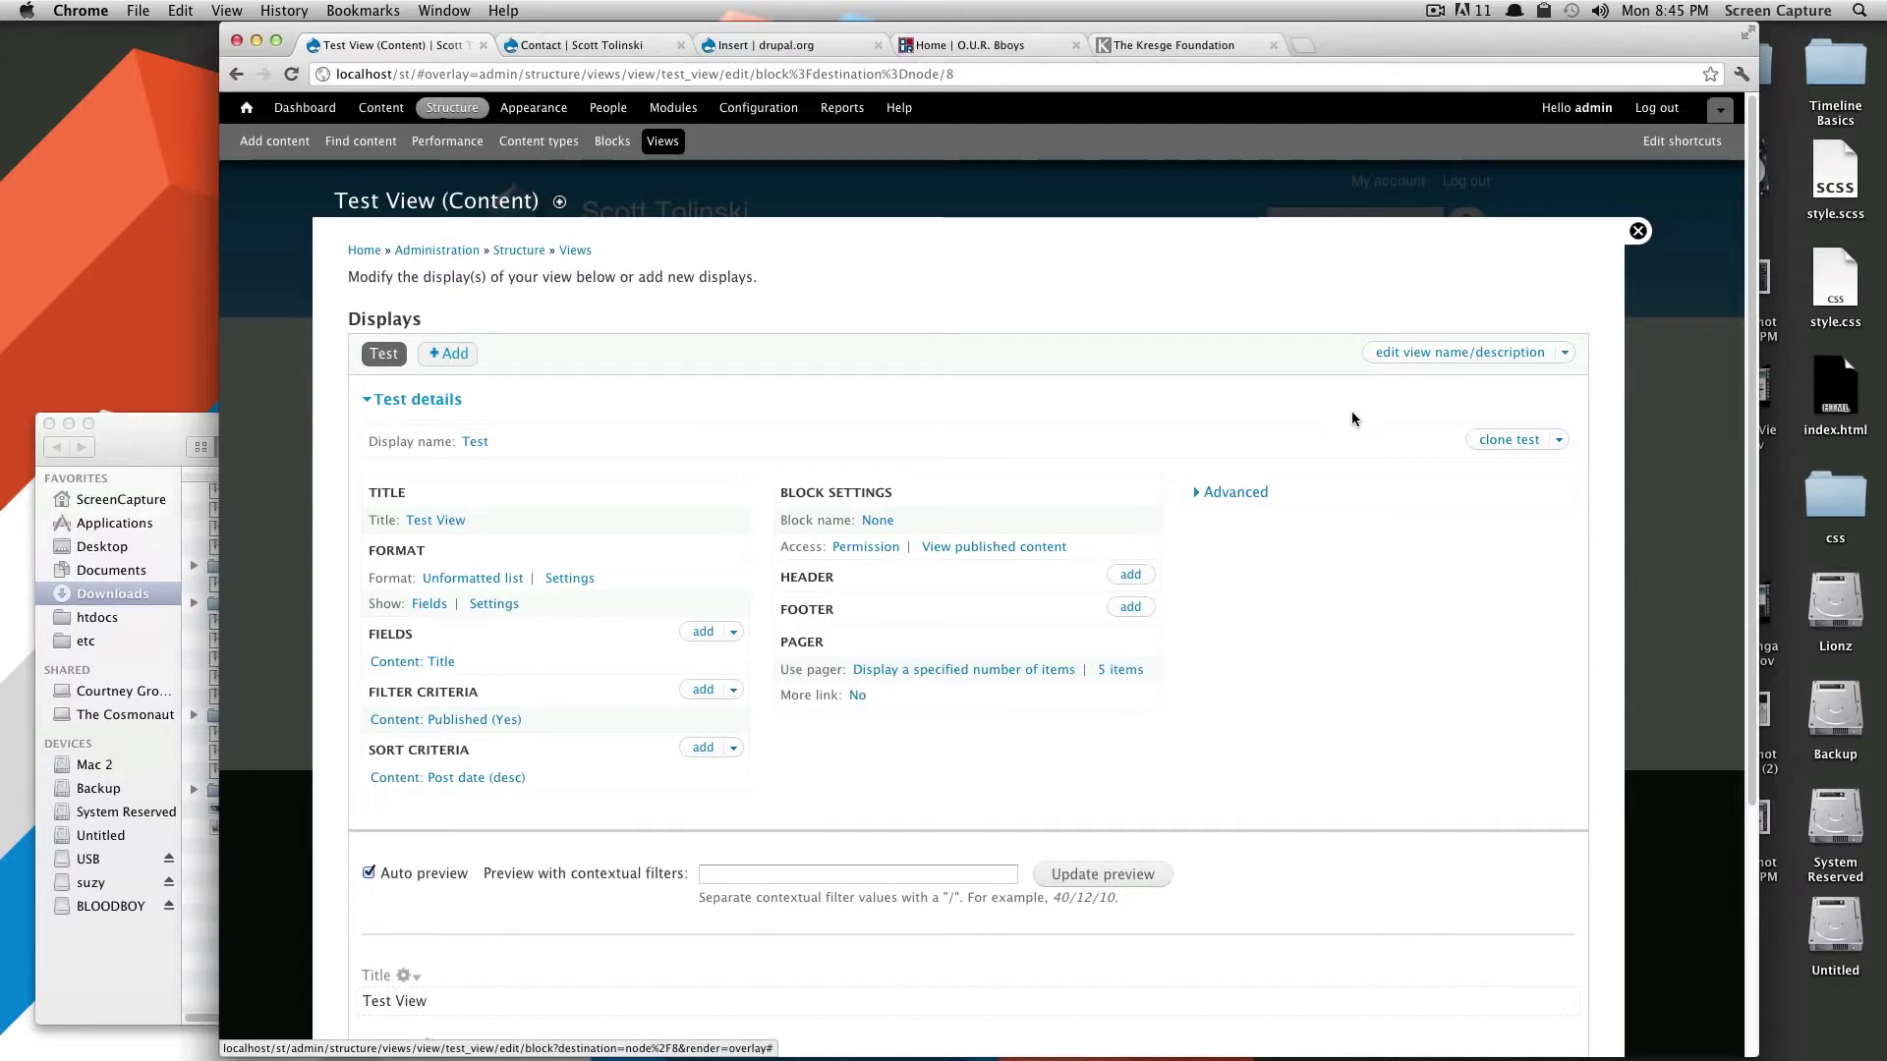
scroll(1348, 409, down, 2)
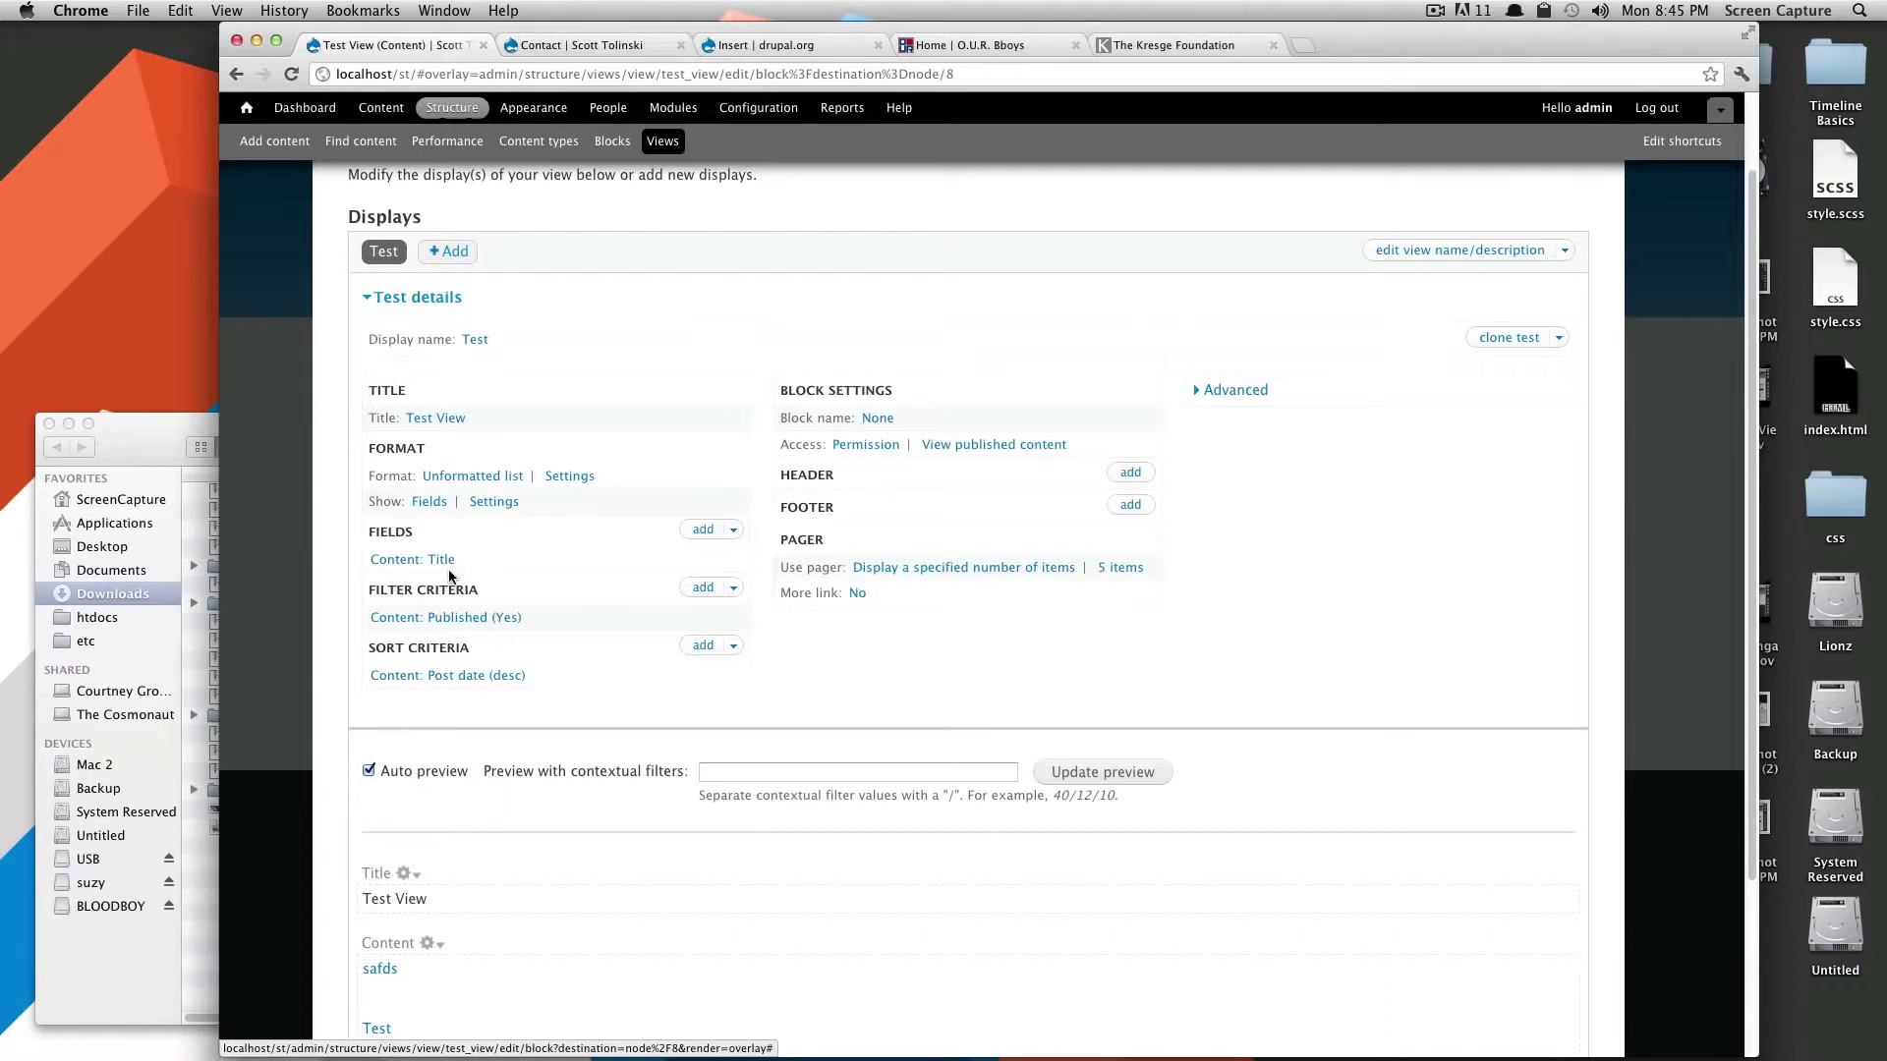
scroll(449, 577, down, 5)
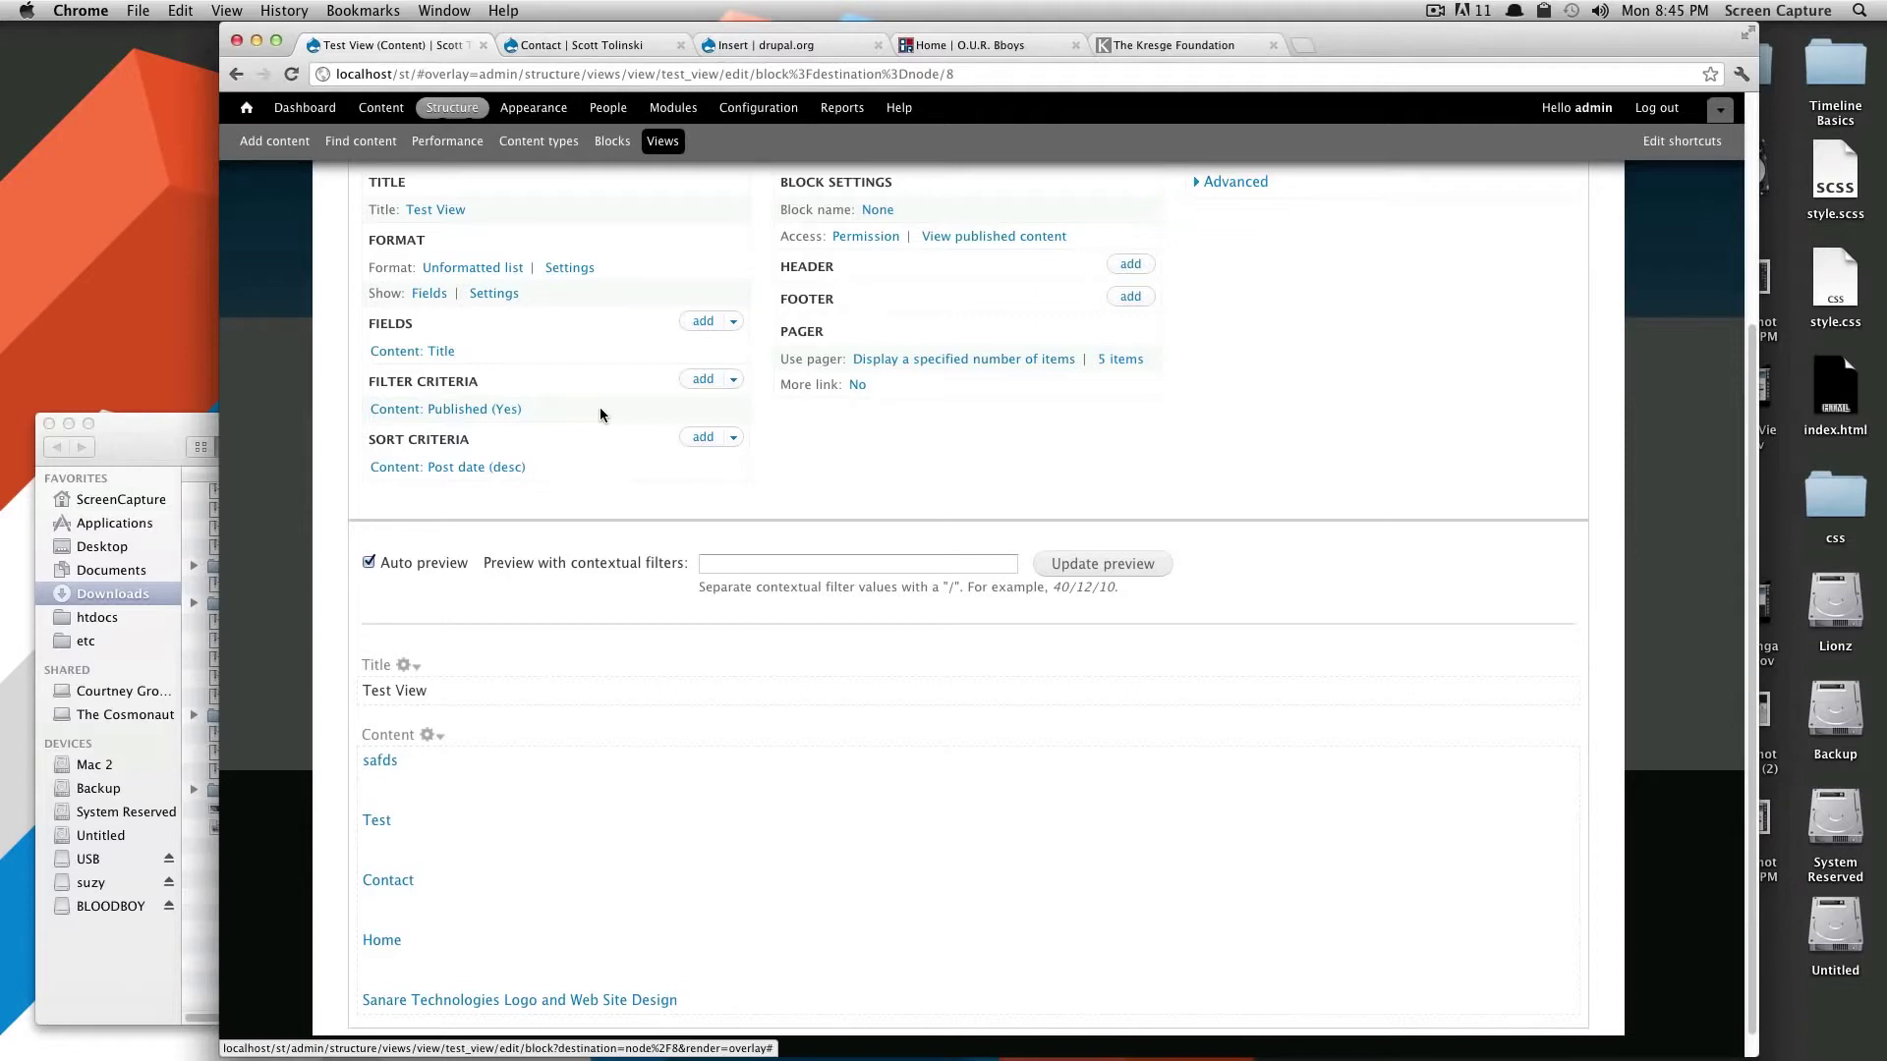
Set the Content: Published filter criterion to No for all displays
click(508, 411)
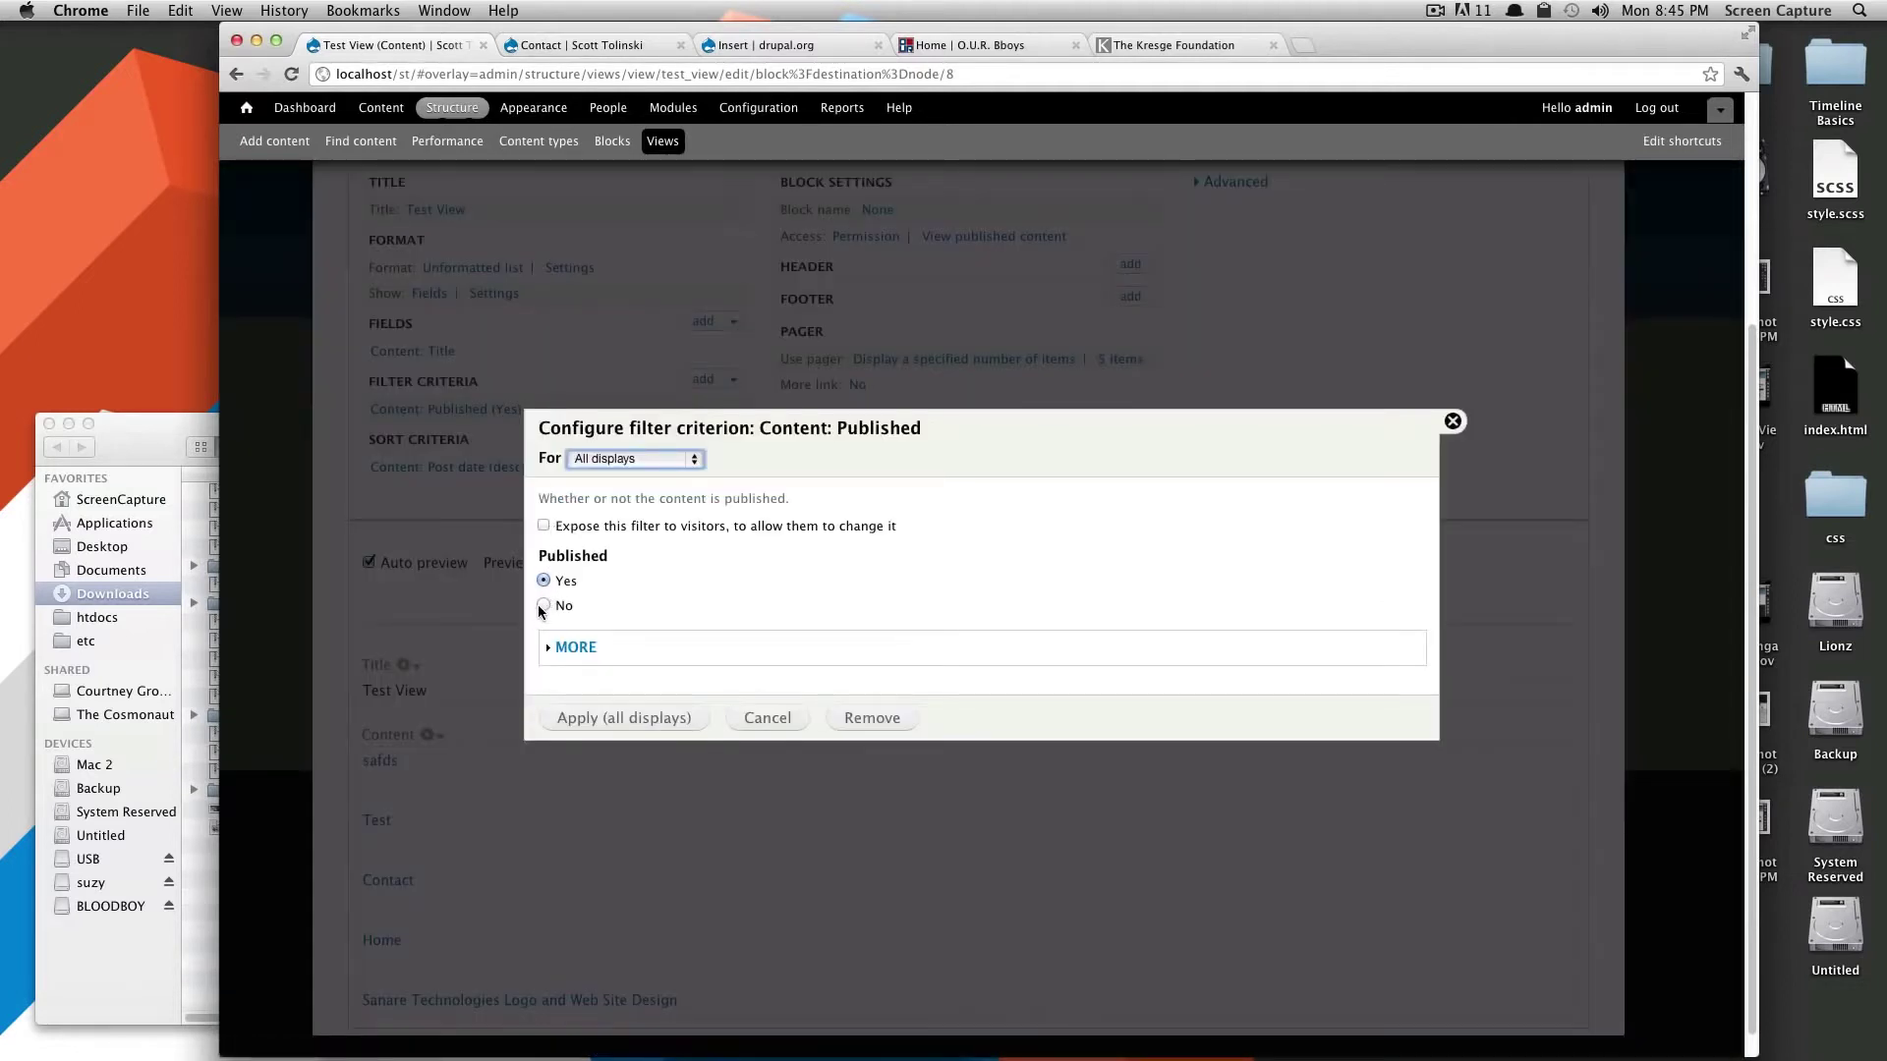
click(543, 605)
click(589, 725)
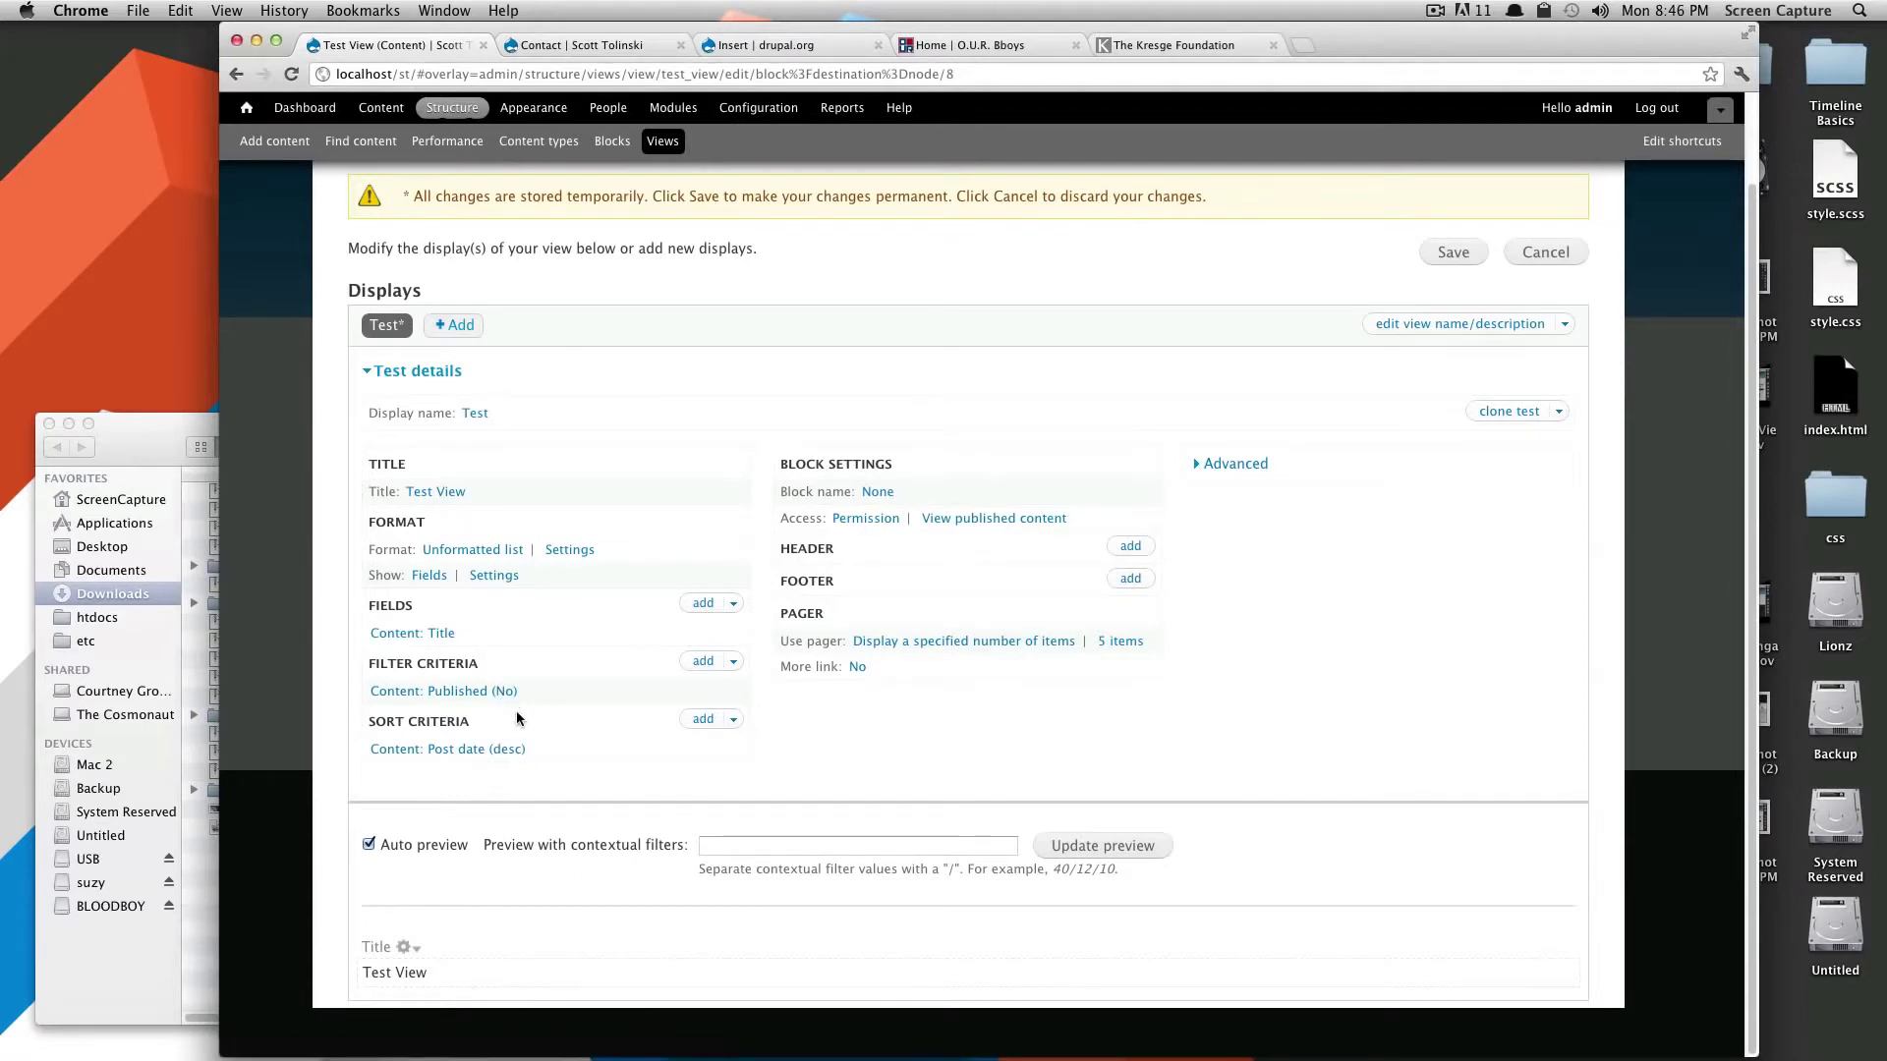
Set the Content: Published filter criterion to Yes for all displays and check the preview list
click(497, 692)
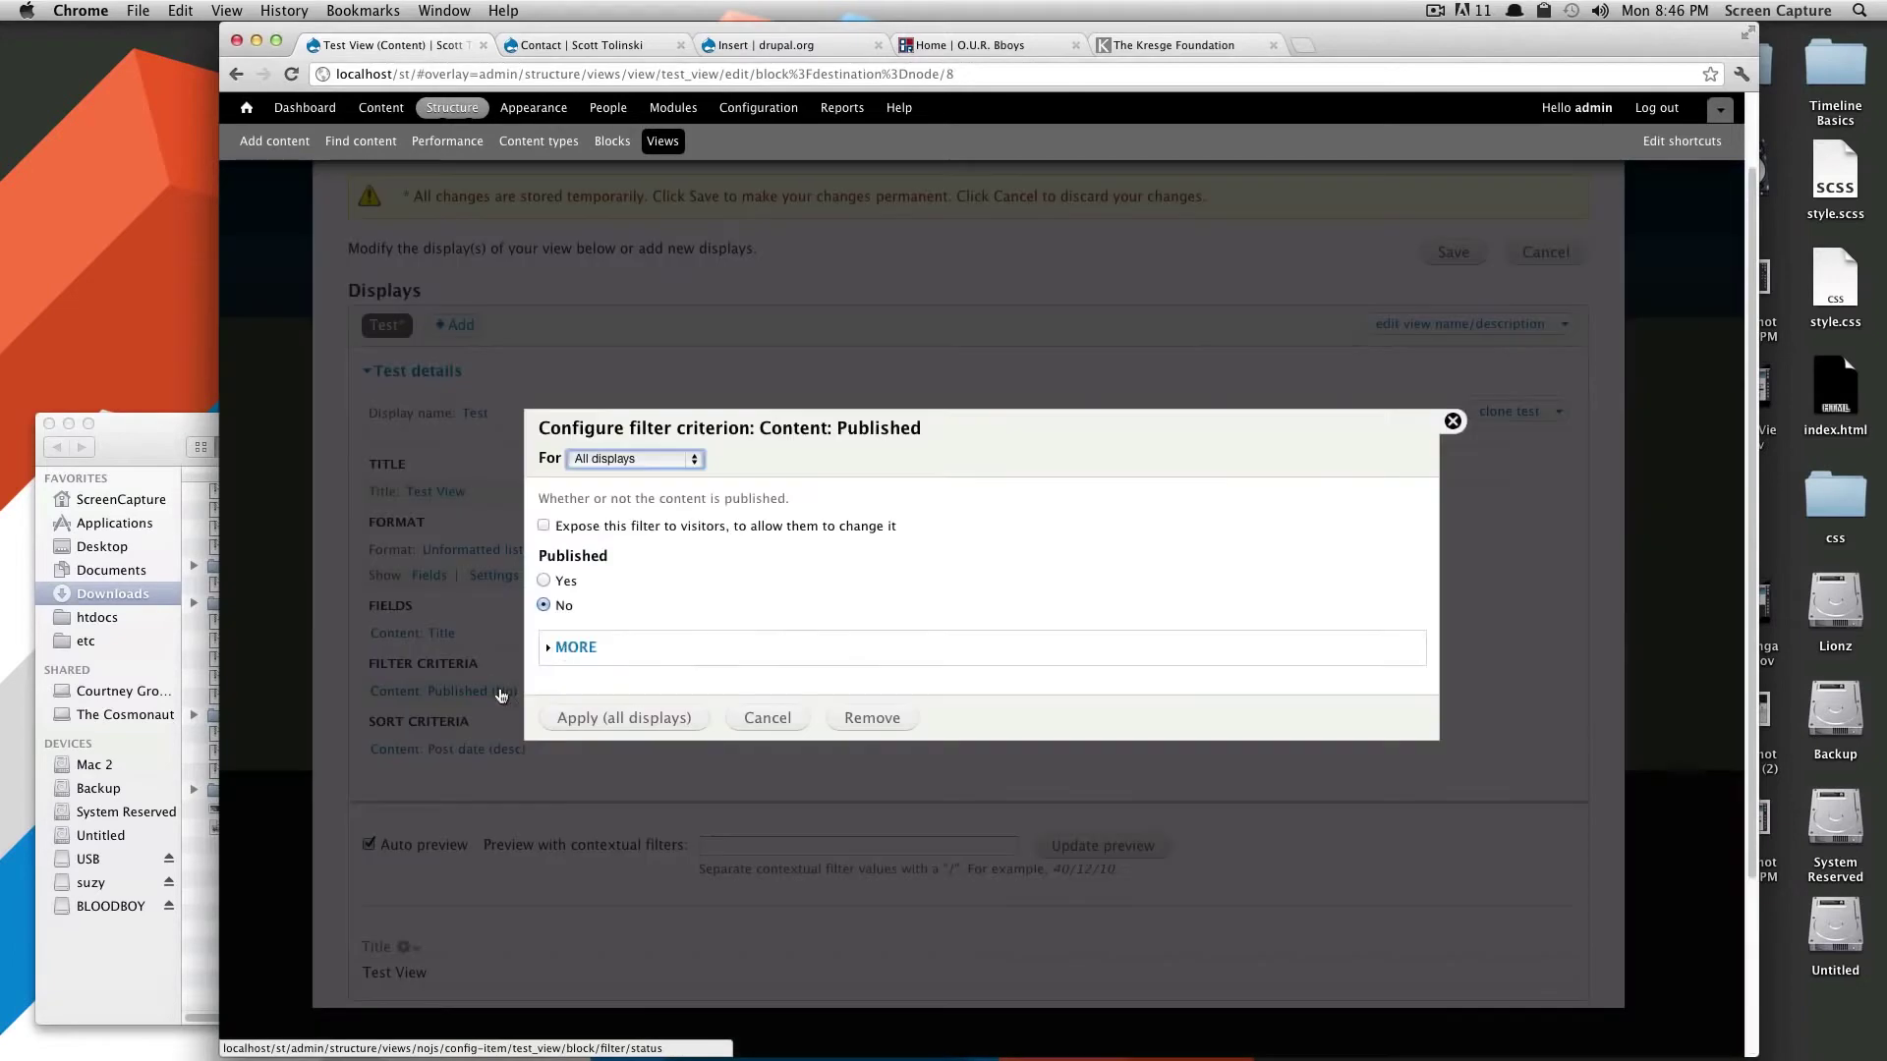
click(546, 580)
click(676, 717)
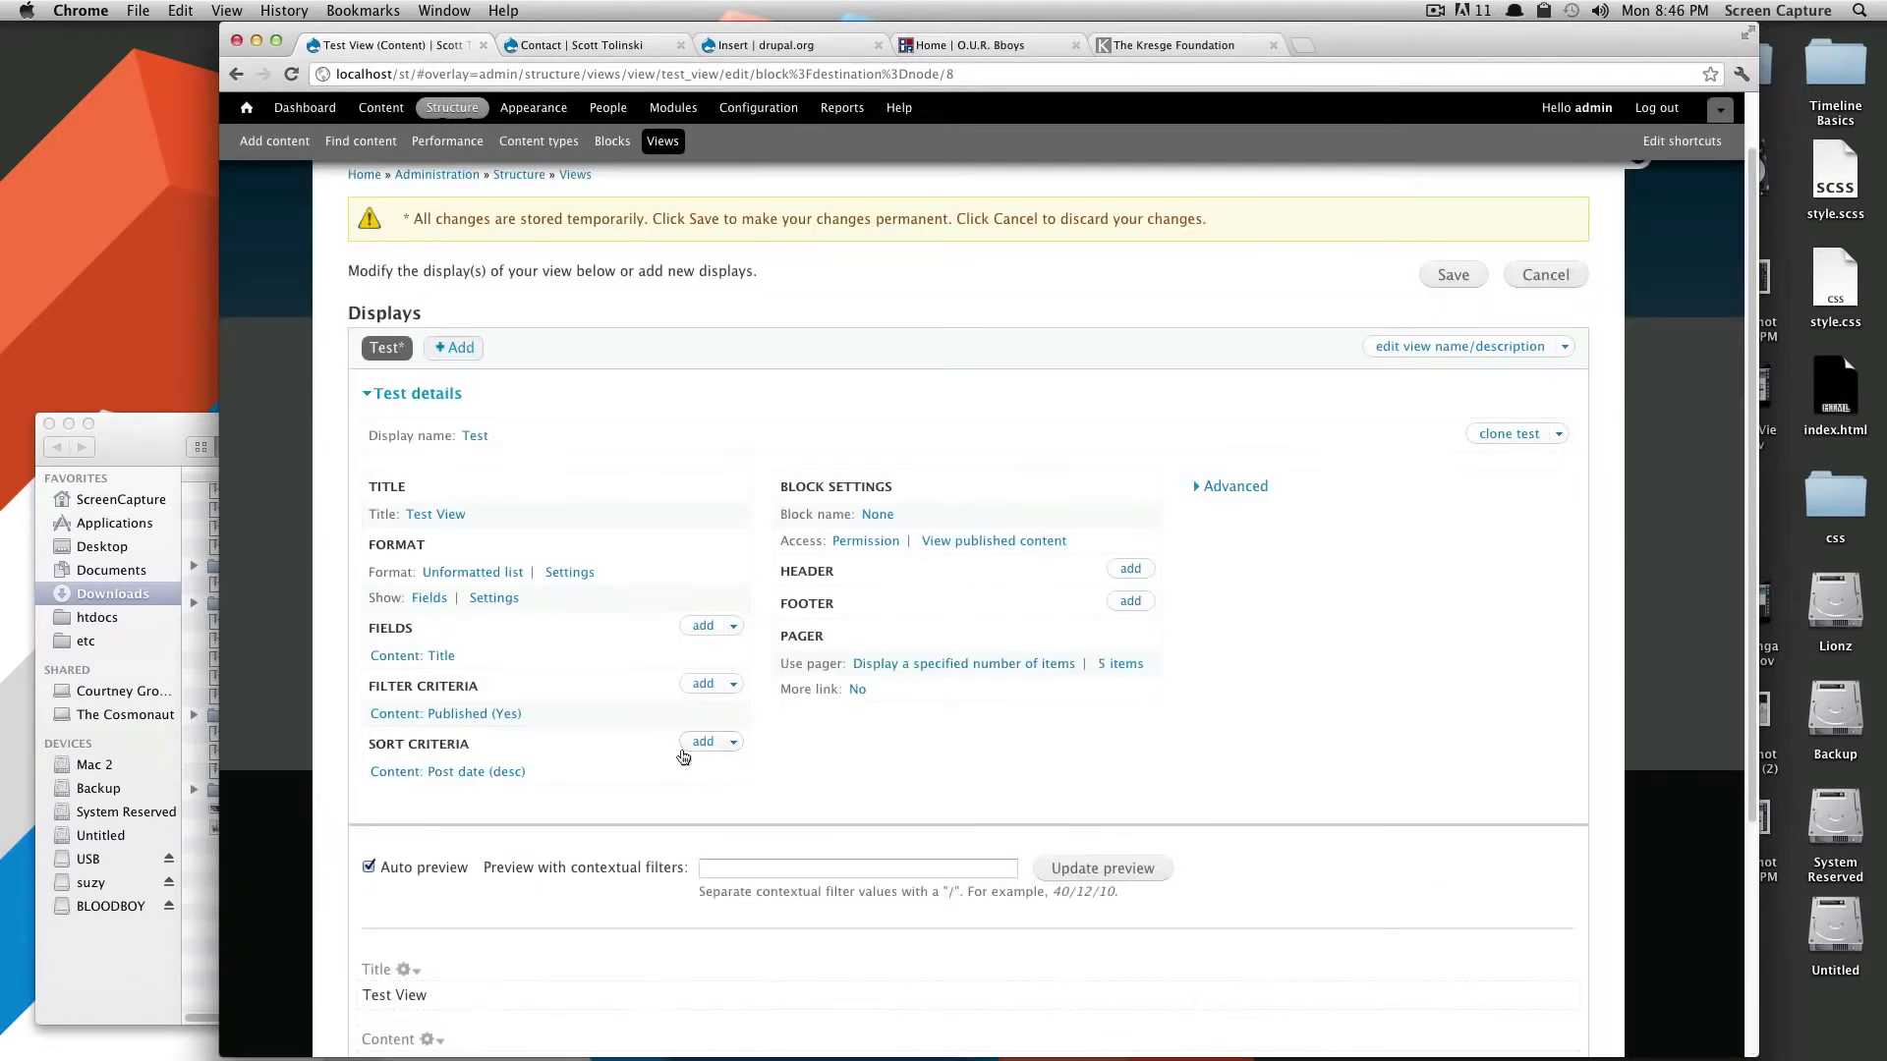
scroll(723, 692, down, 3)
scroll(863, 627, down, 3)
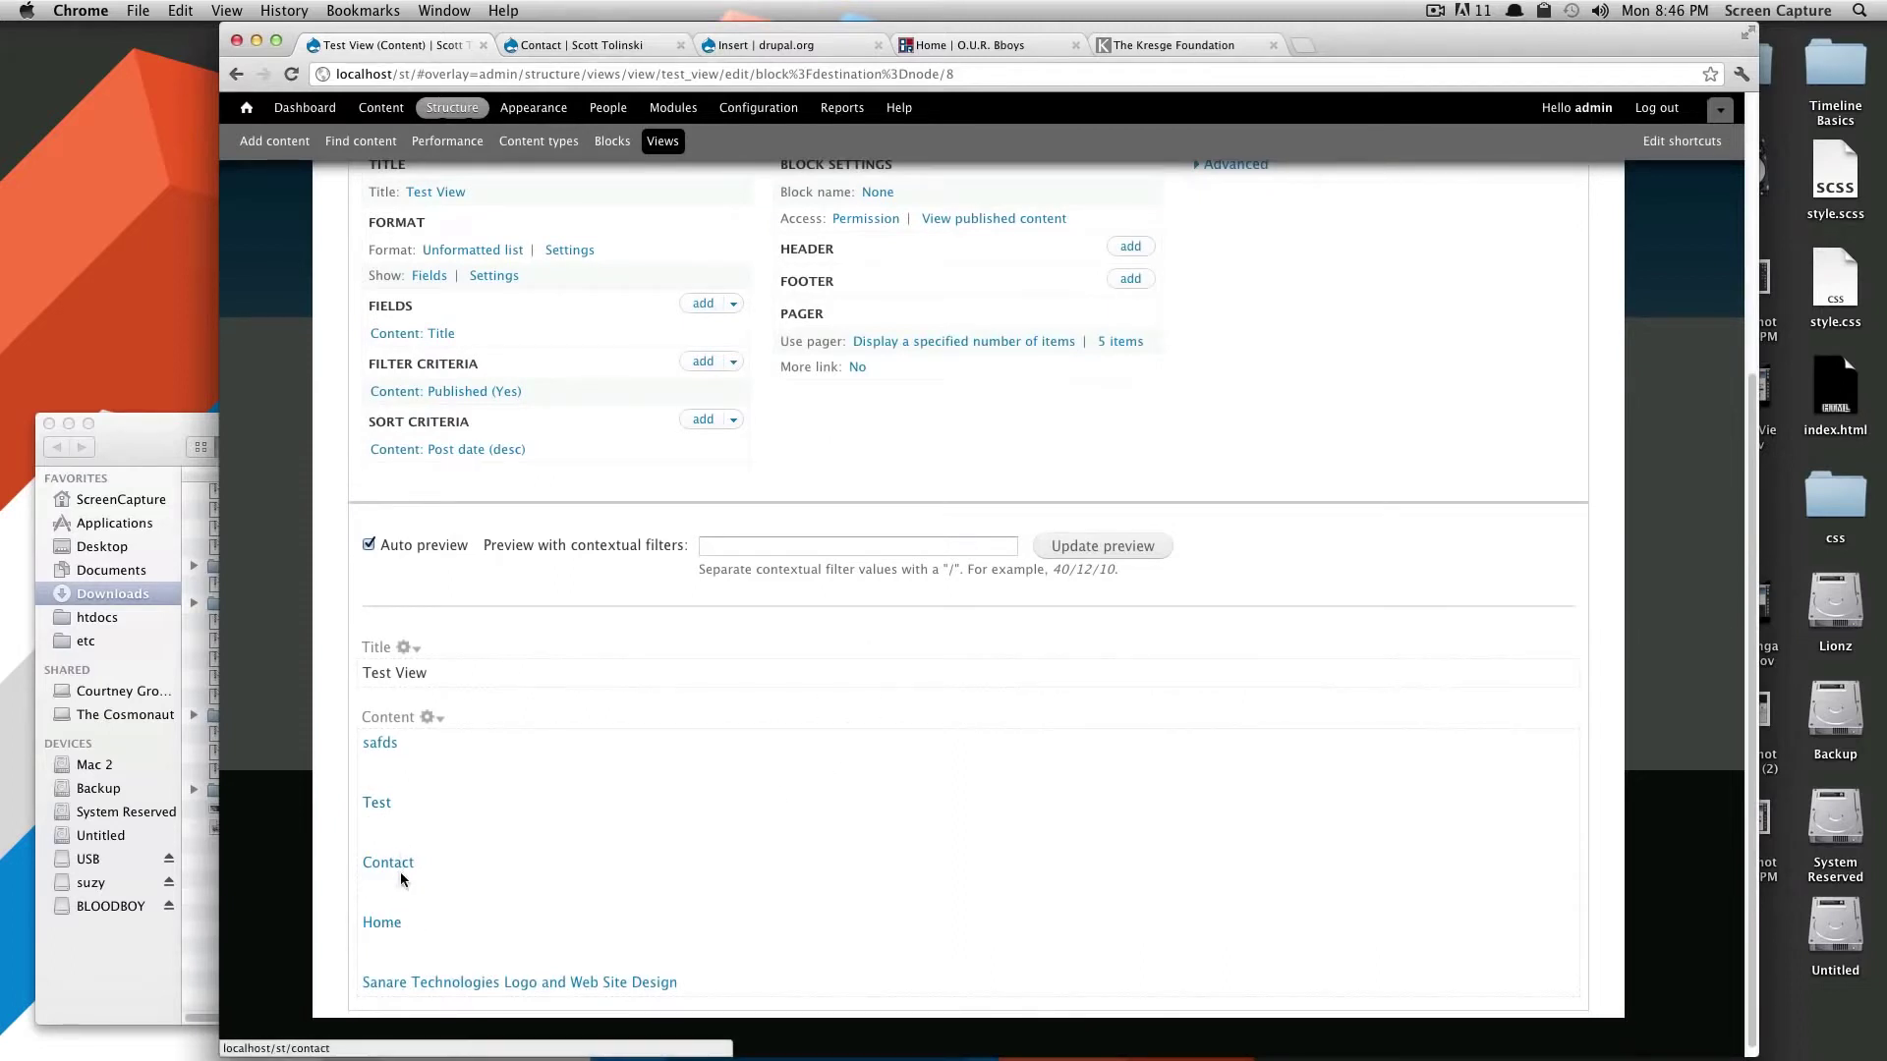
Add a Content: Type filter criterion to the view for all displays
scroll(645, 486, up, 1)
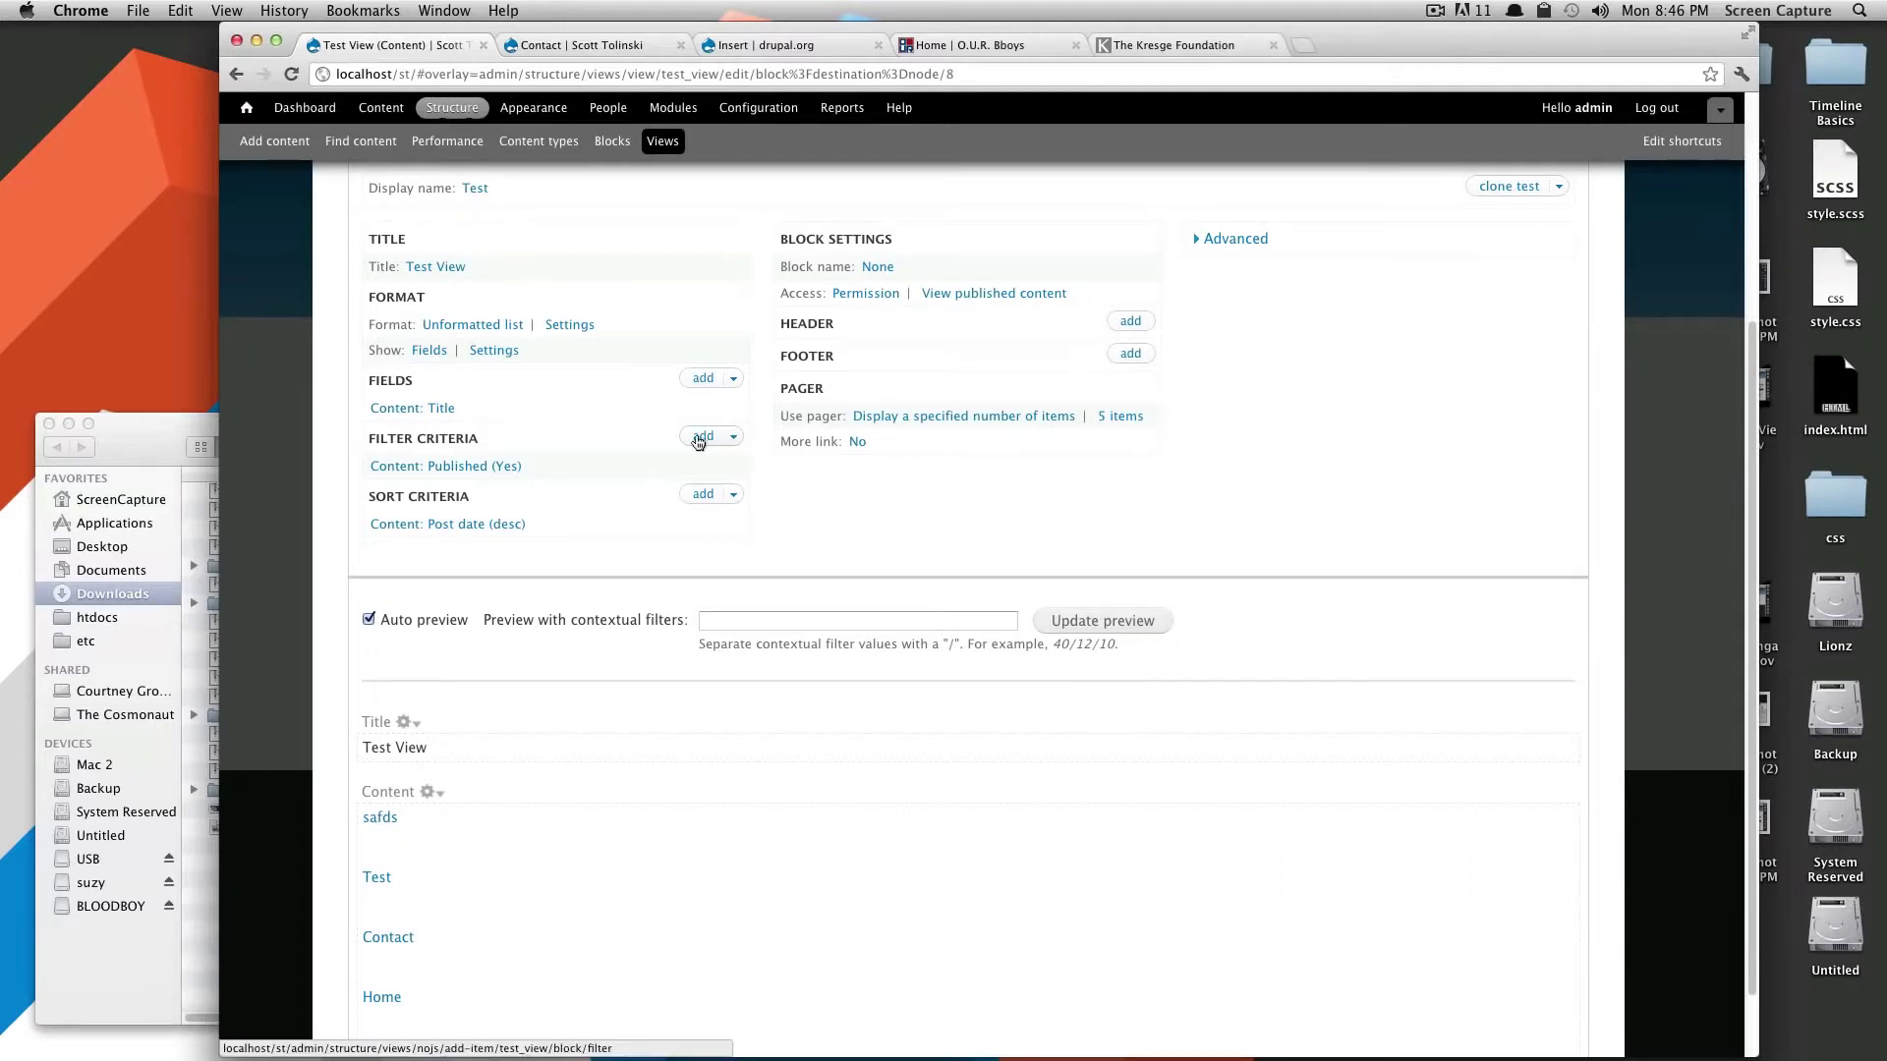
click(703, 437)
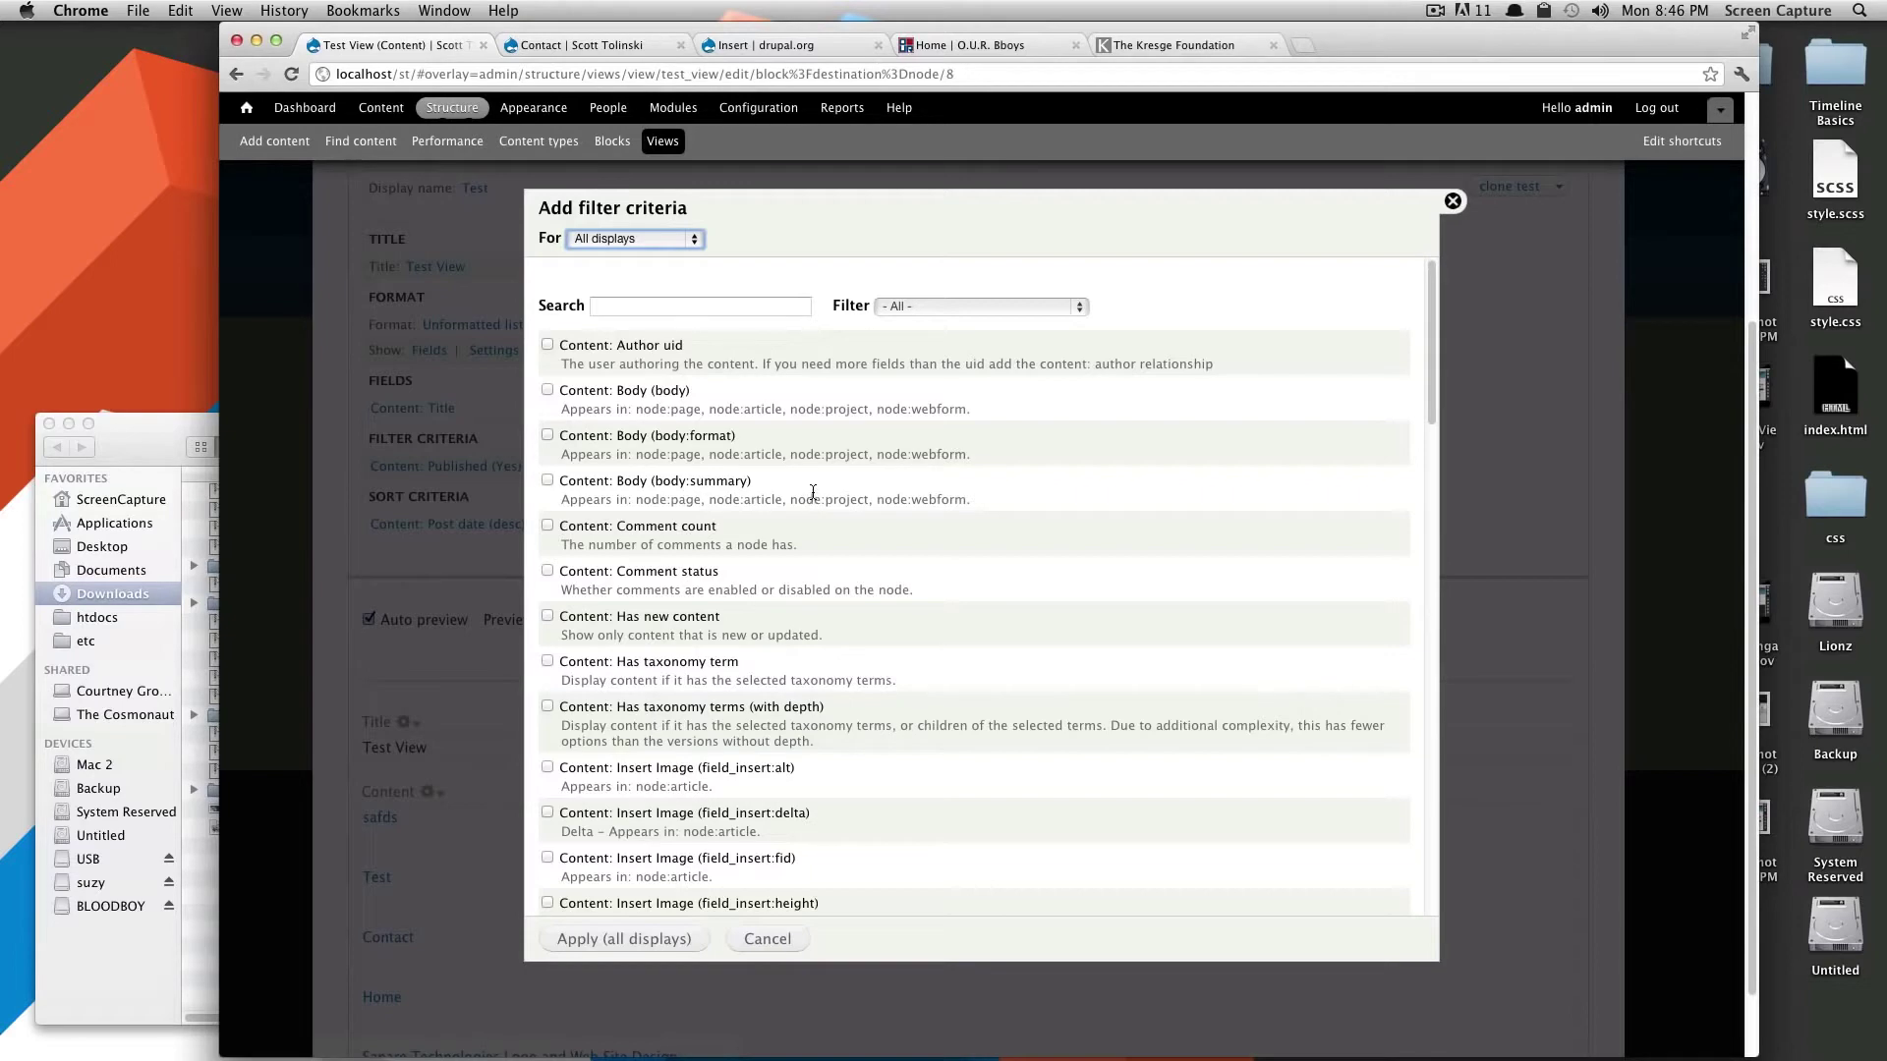
scroll(812, 493, down, 15)
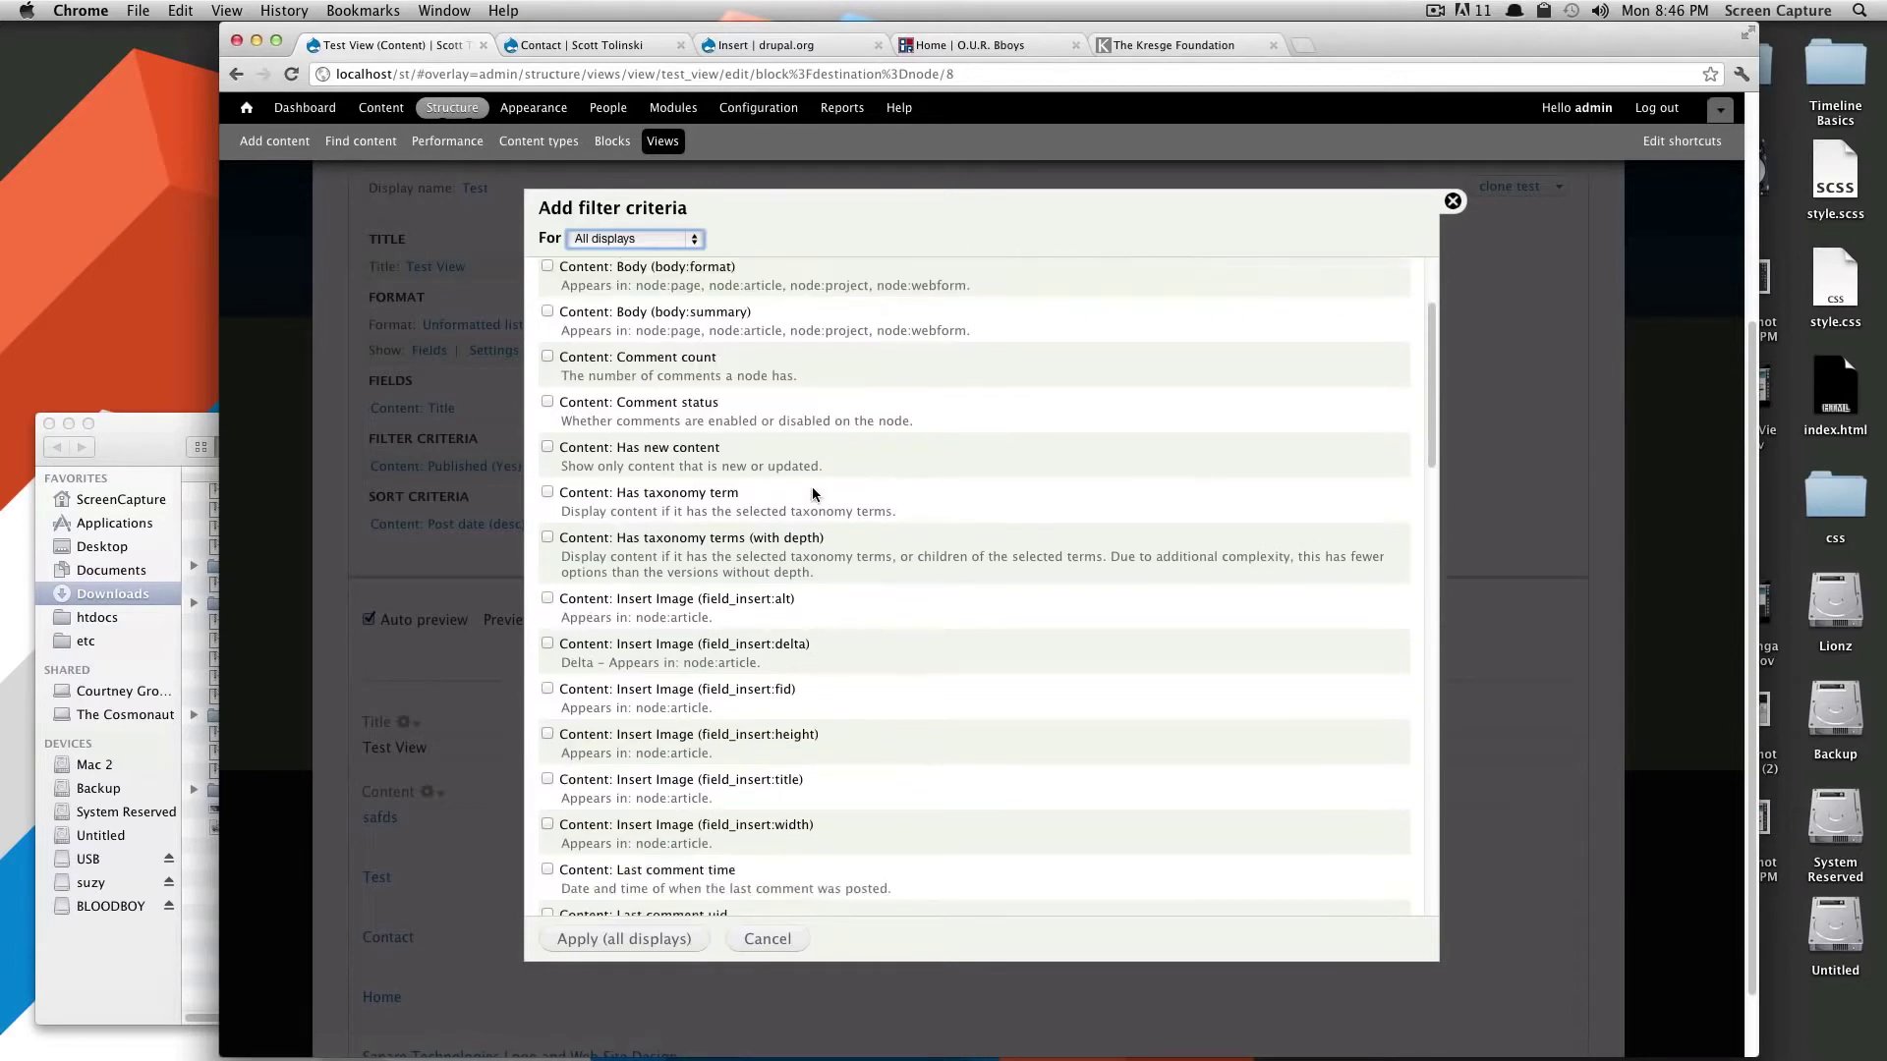
scroll(812, 493, down, 5)
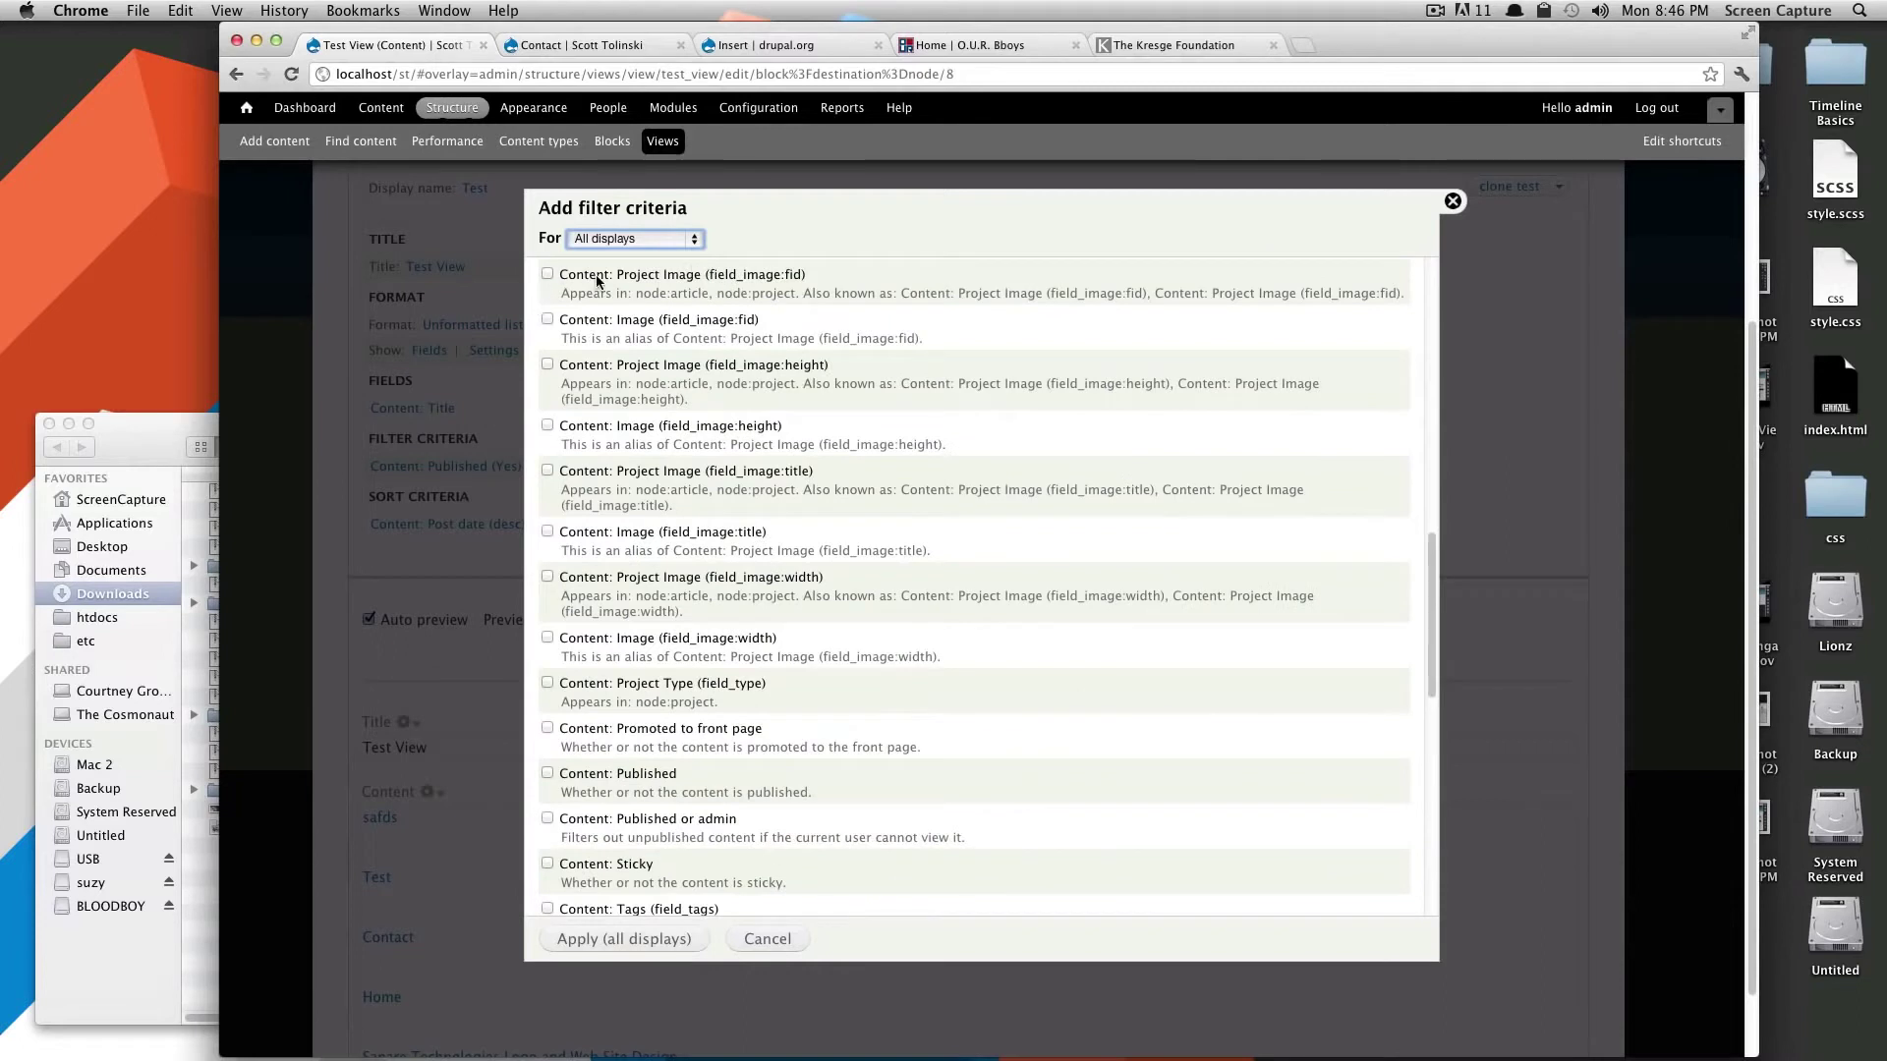
scroll(605, 442, down, 3)
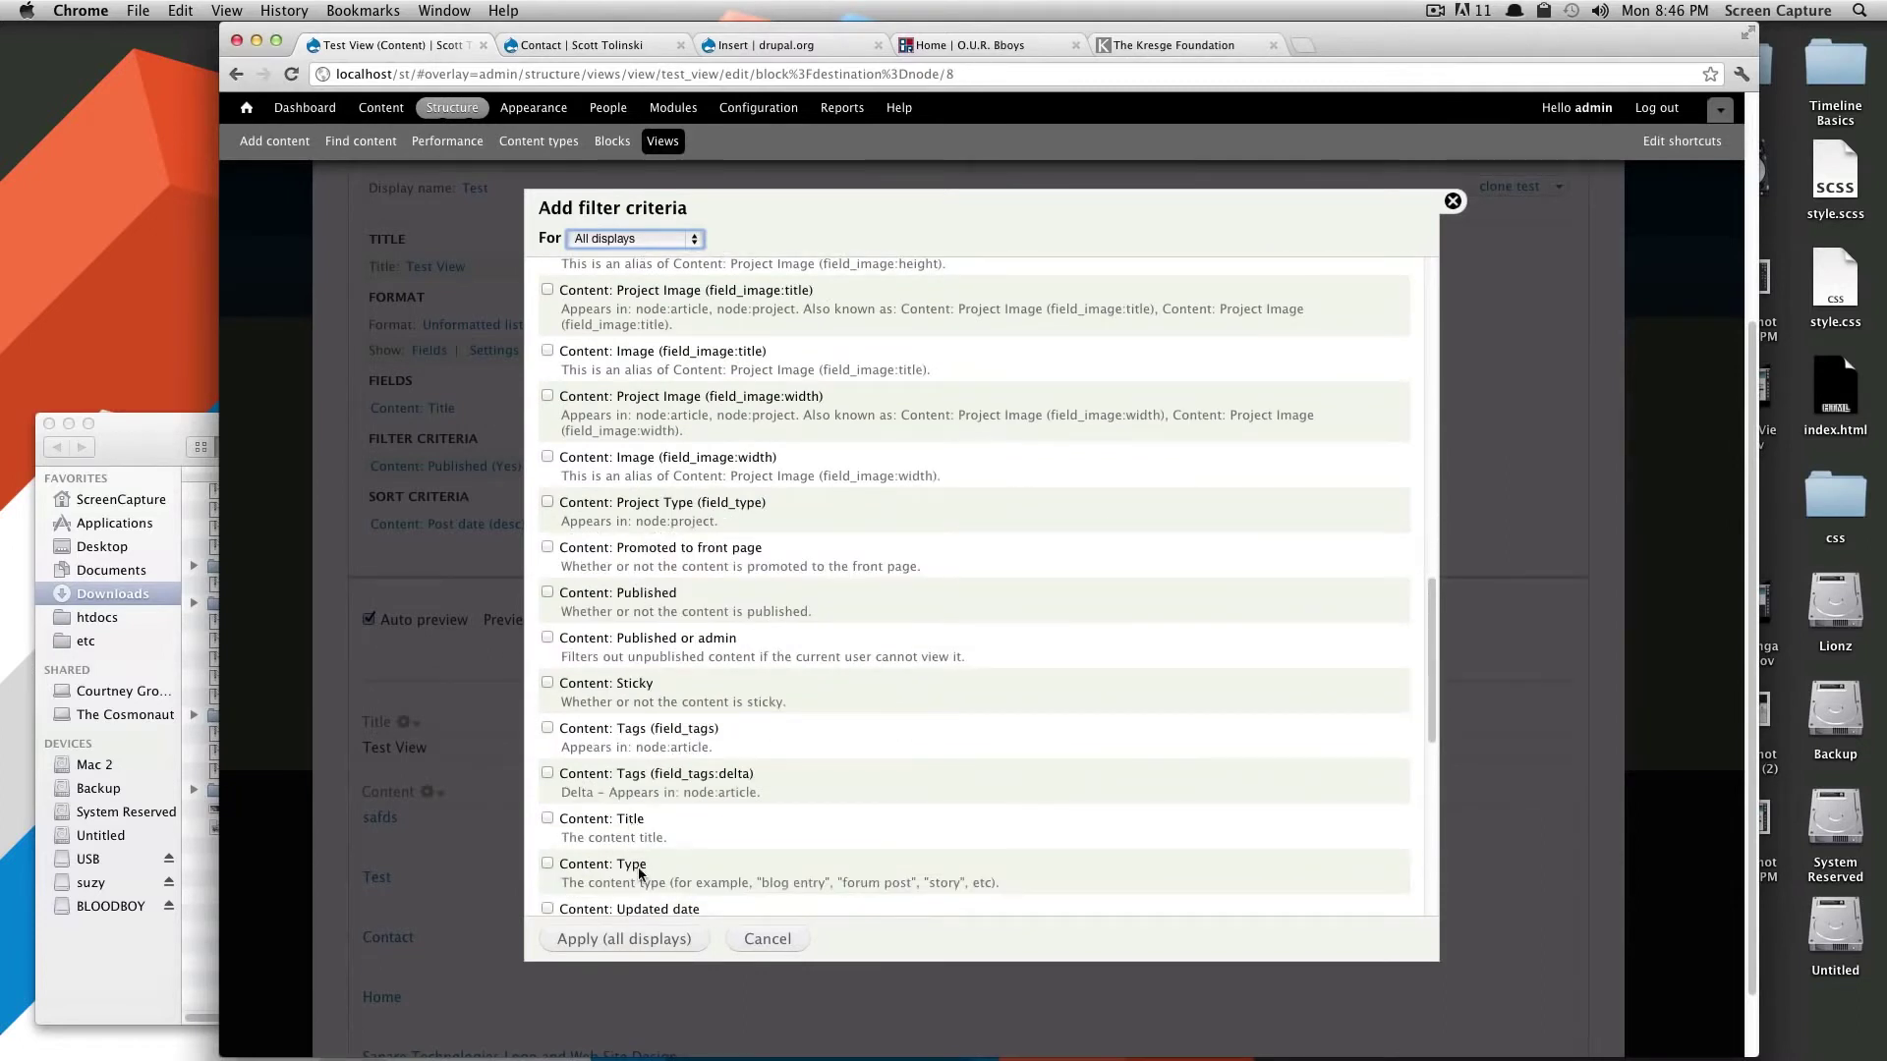
click(548, 865)
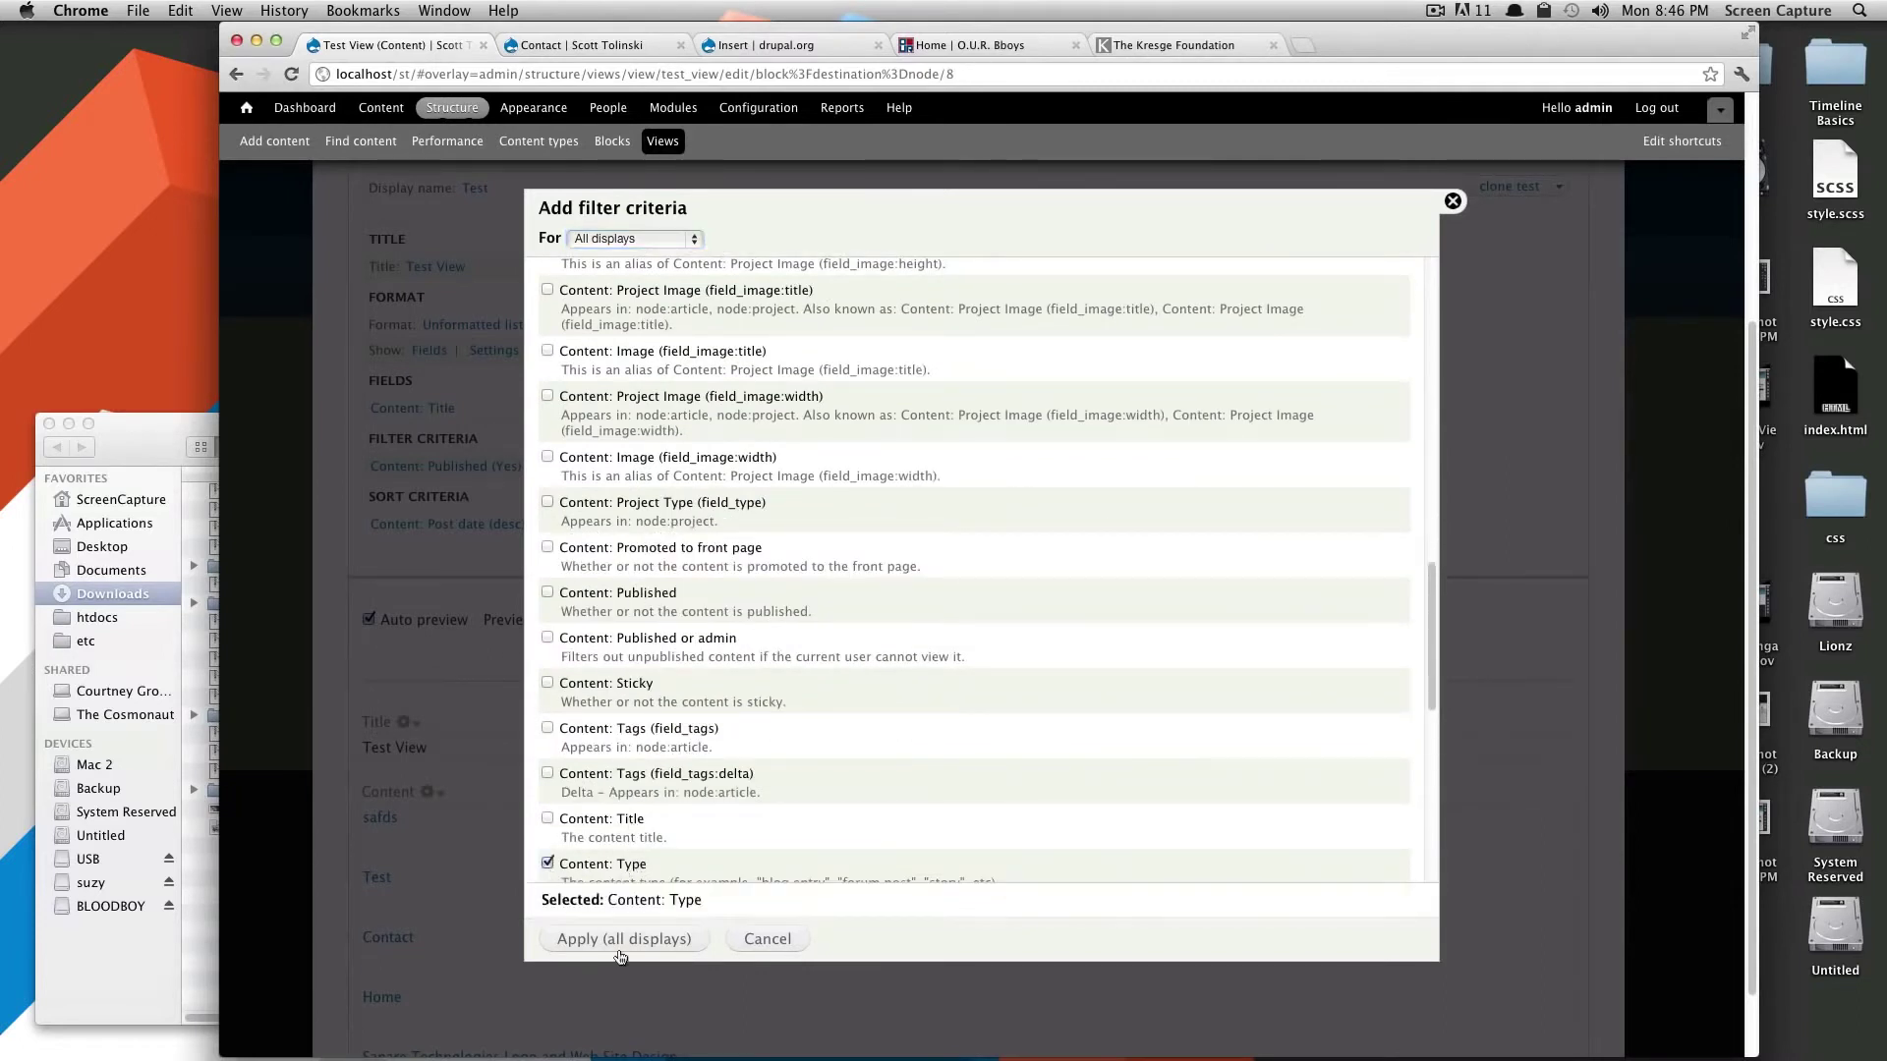
scroll(706, 782, down, 3)
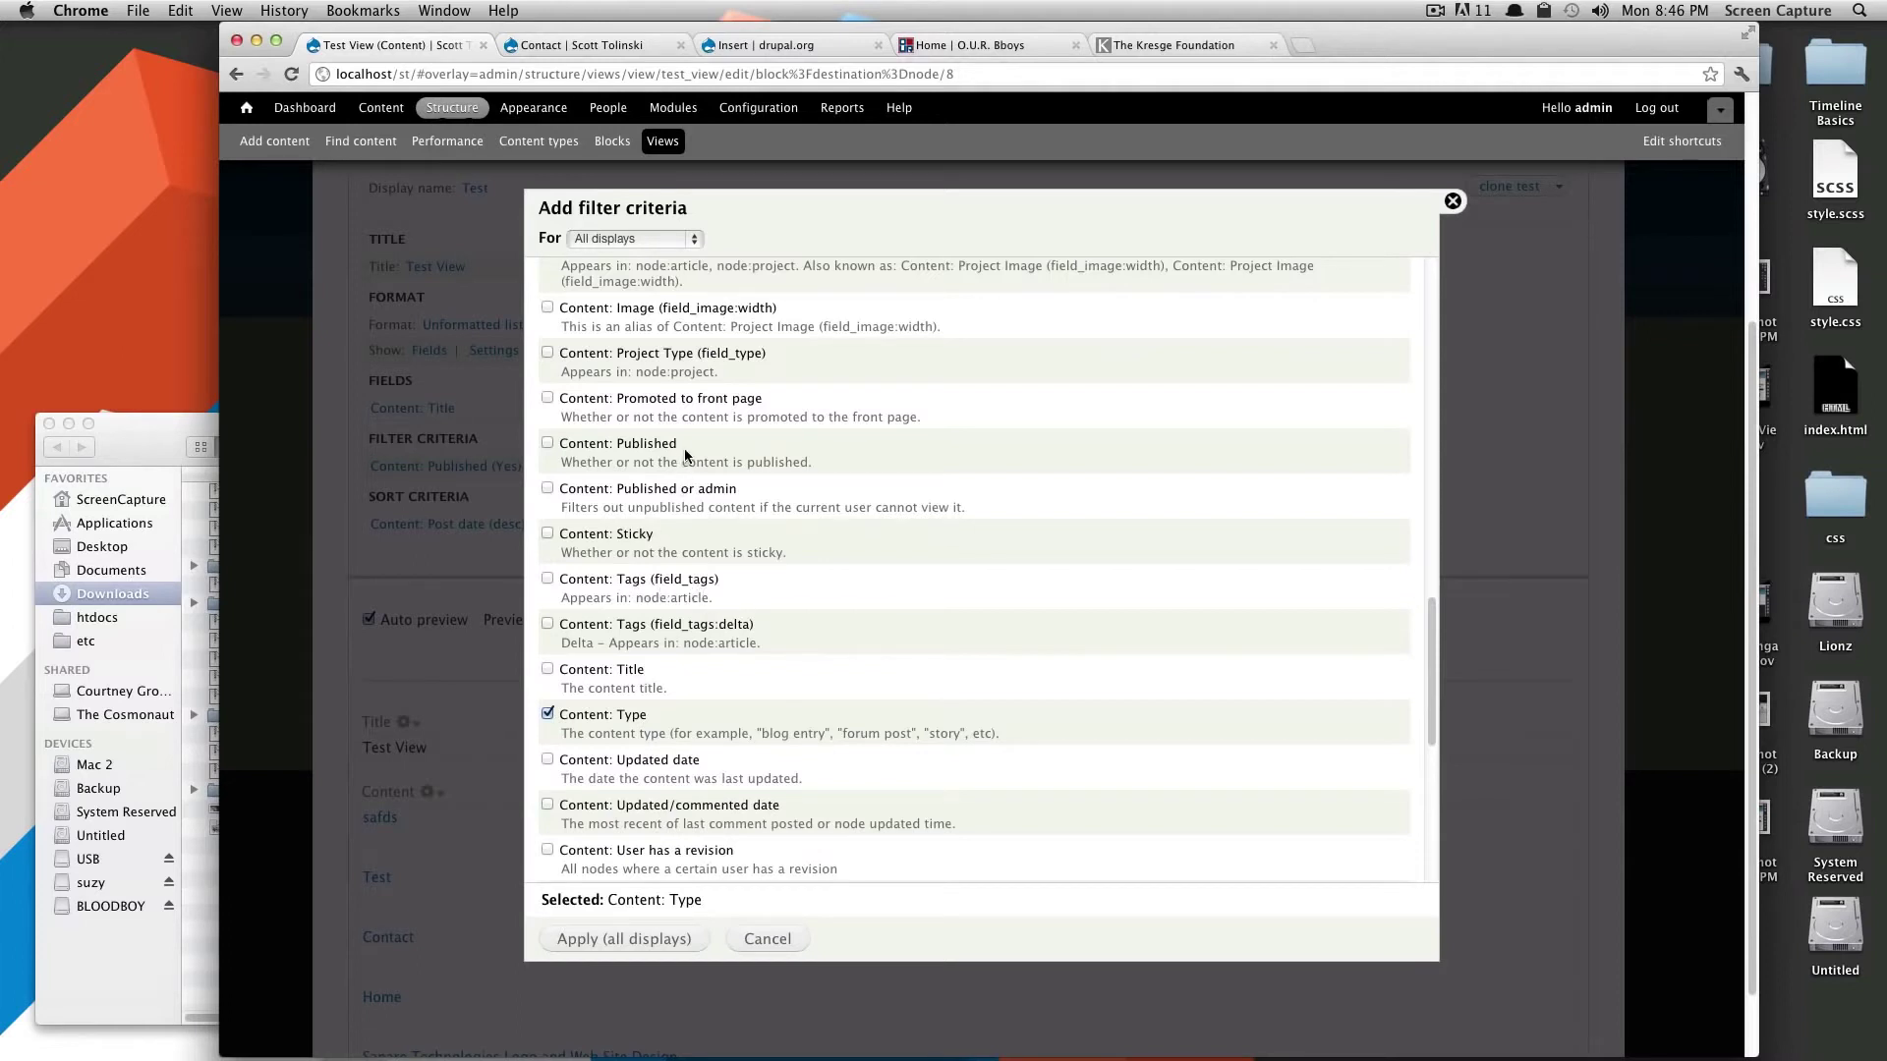
scroll(668, 422, up, 5)
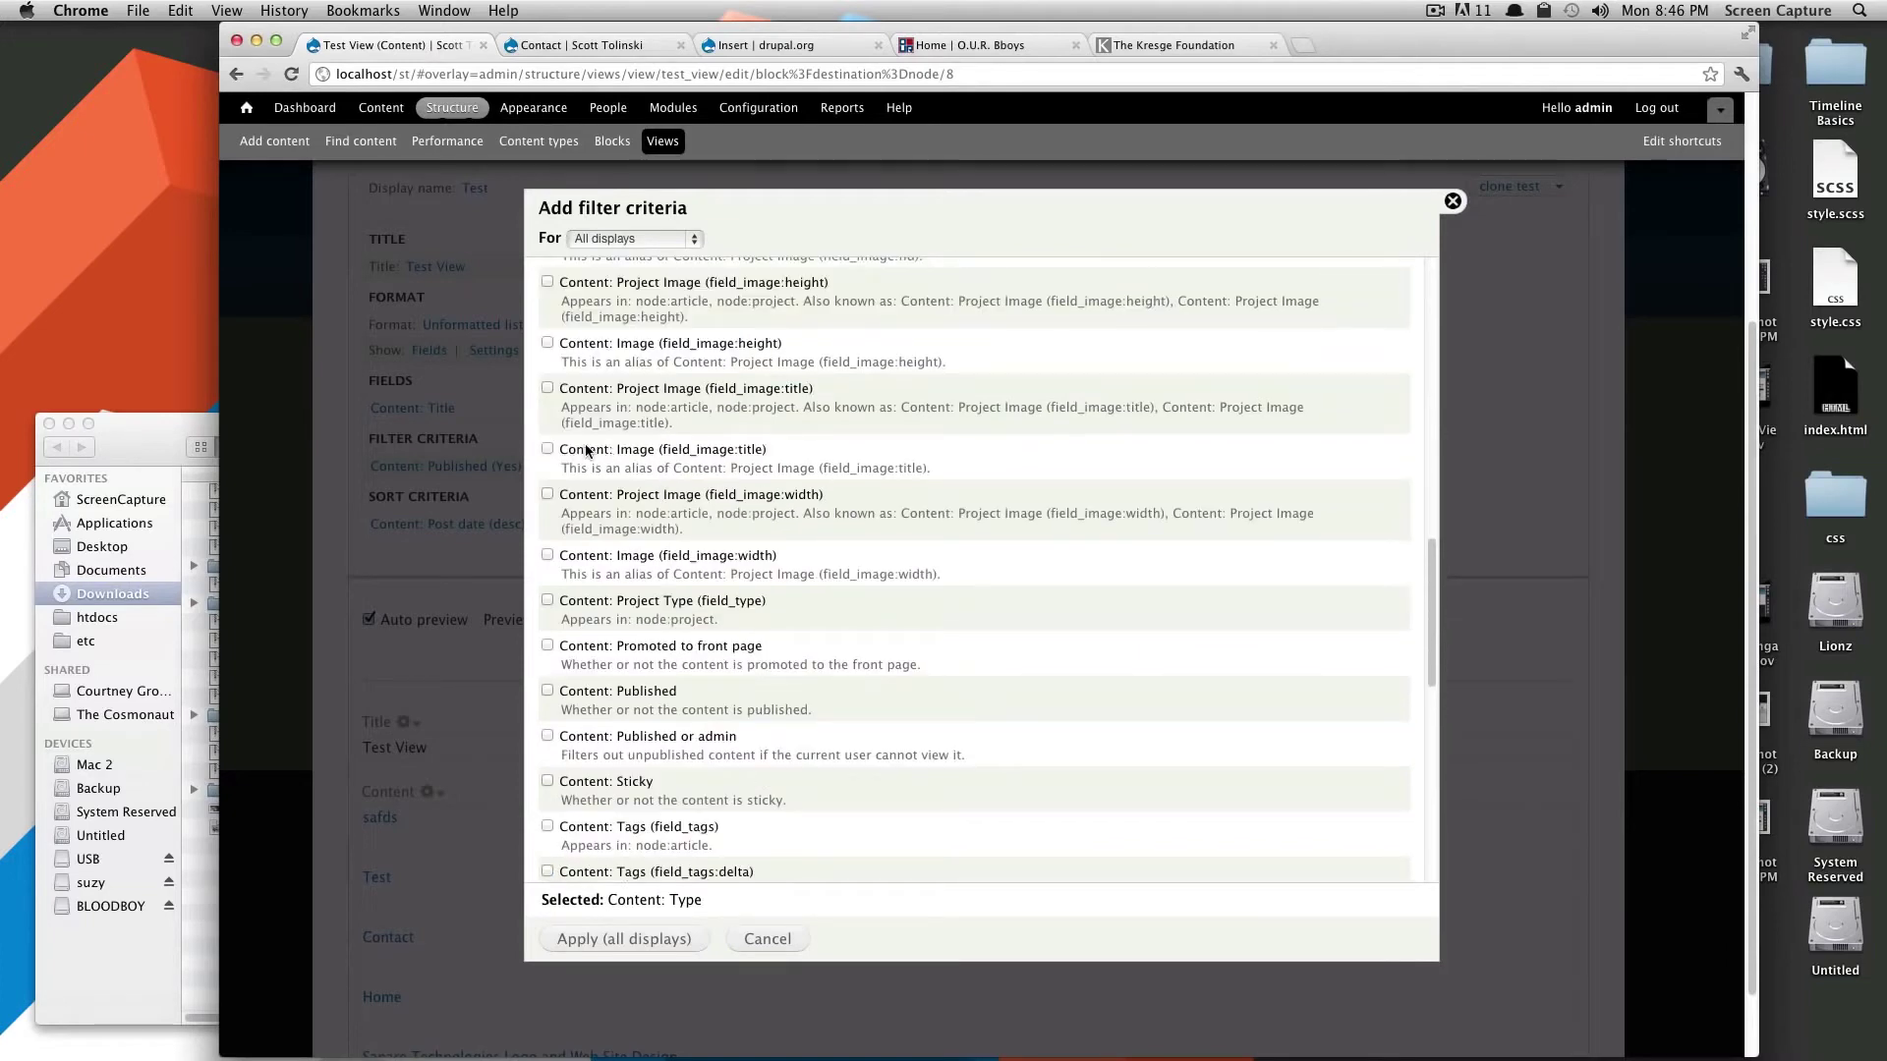
drag(711, 450, 797, 445)
scroll(773, 551, down, 10)
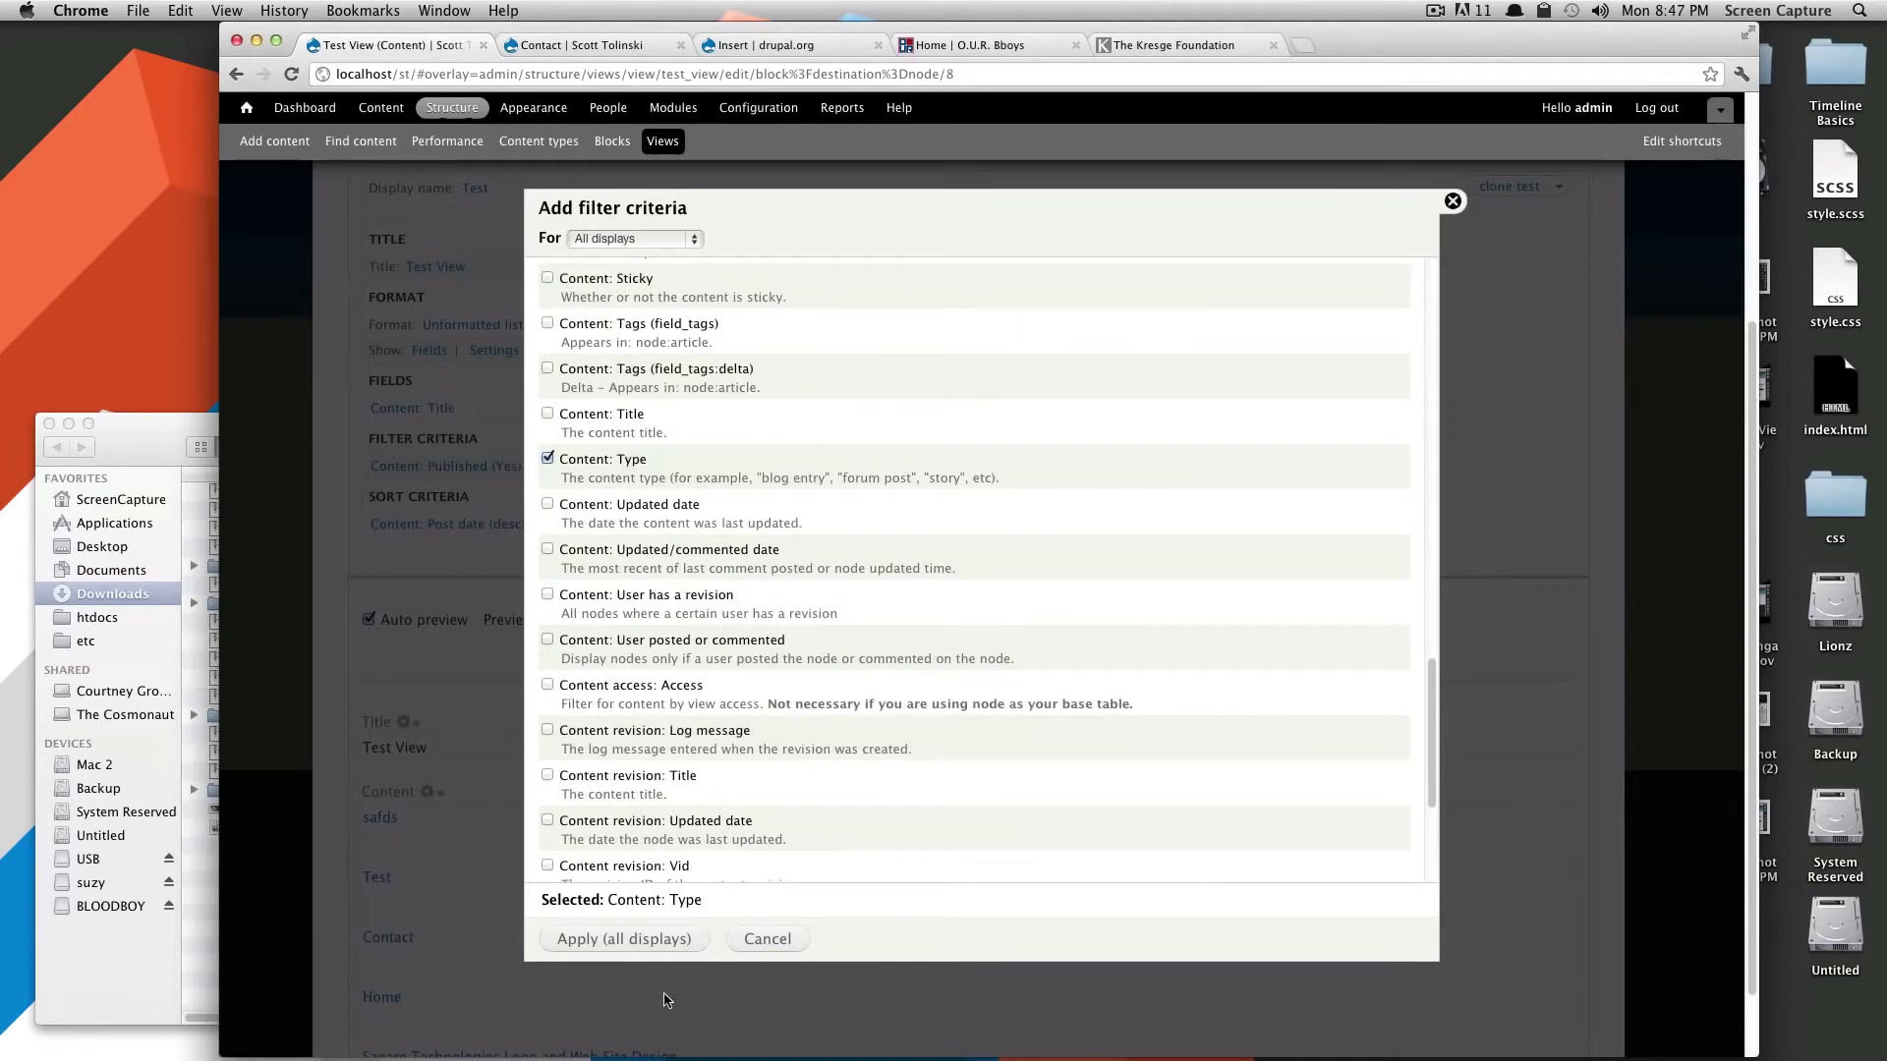
click(654, 941)
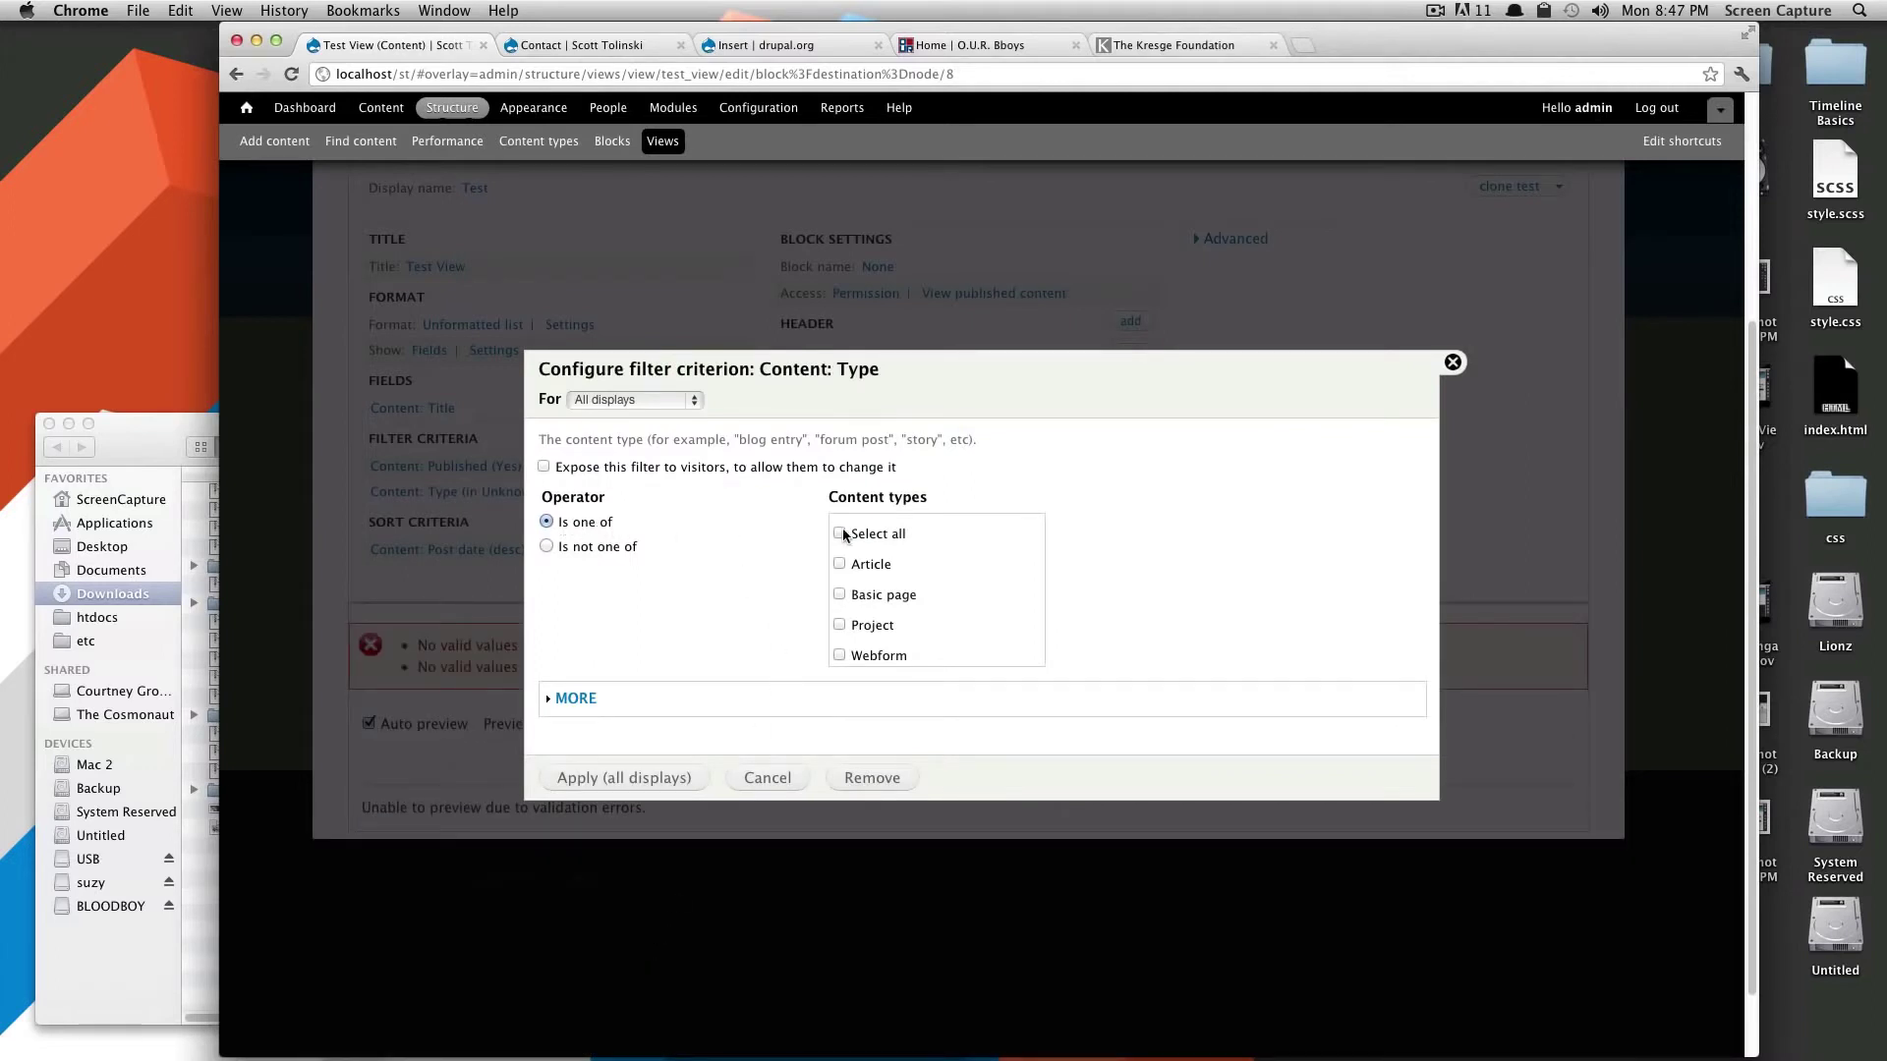
Limit the Content: Type filter to Basic page for all displays and check the preview list
click(839, 595)
click(668, 779)
scroll(805, 763, down, 4)
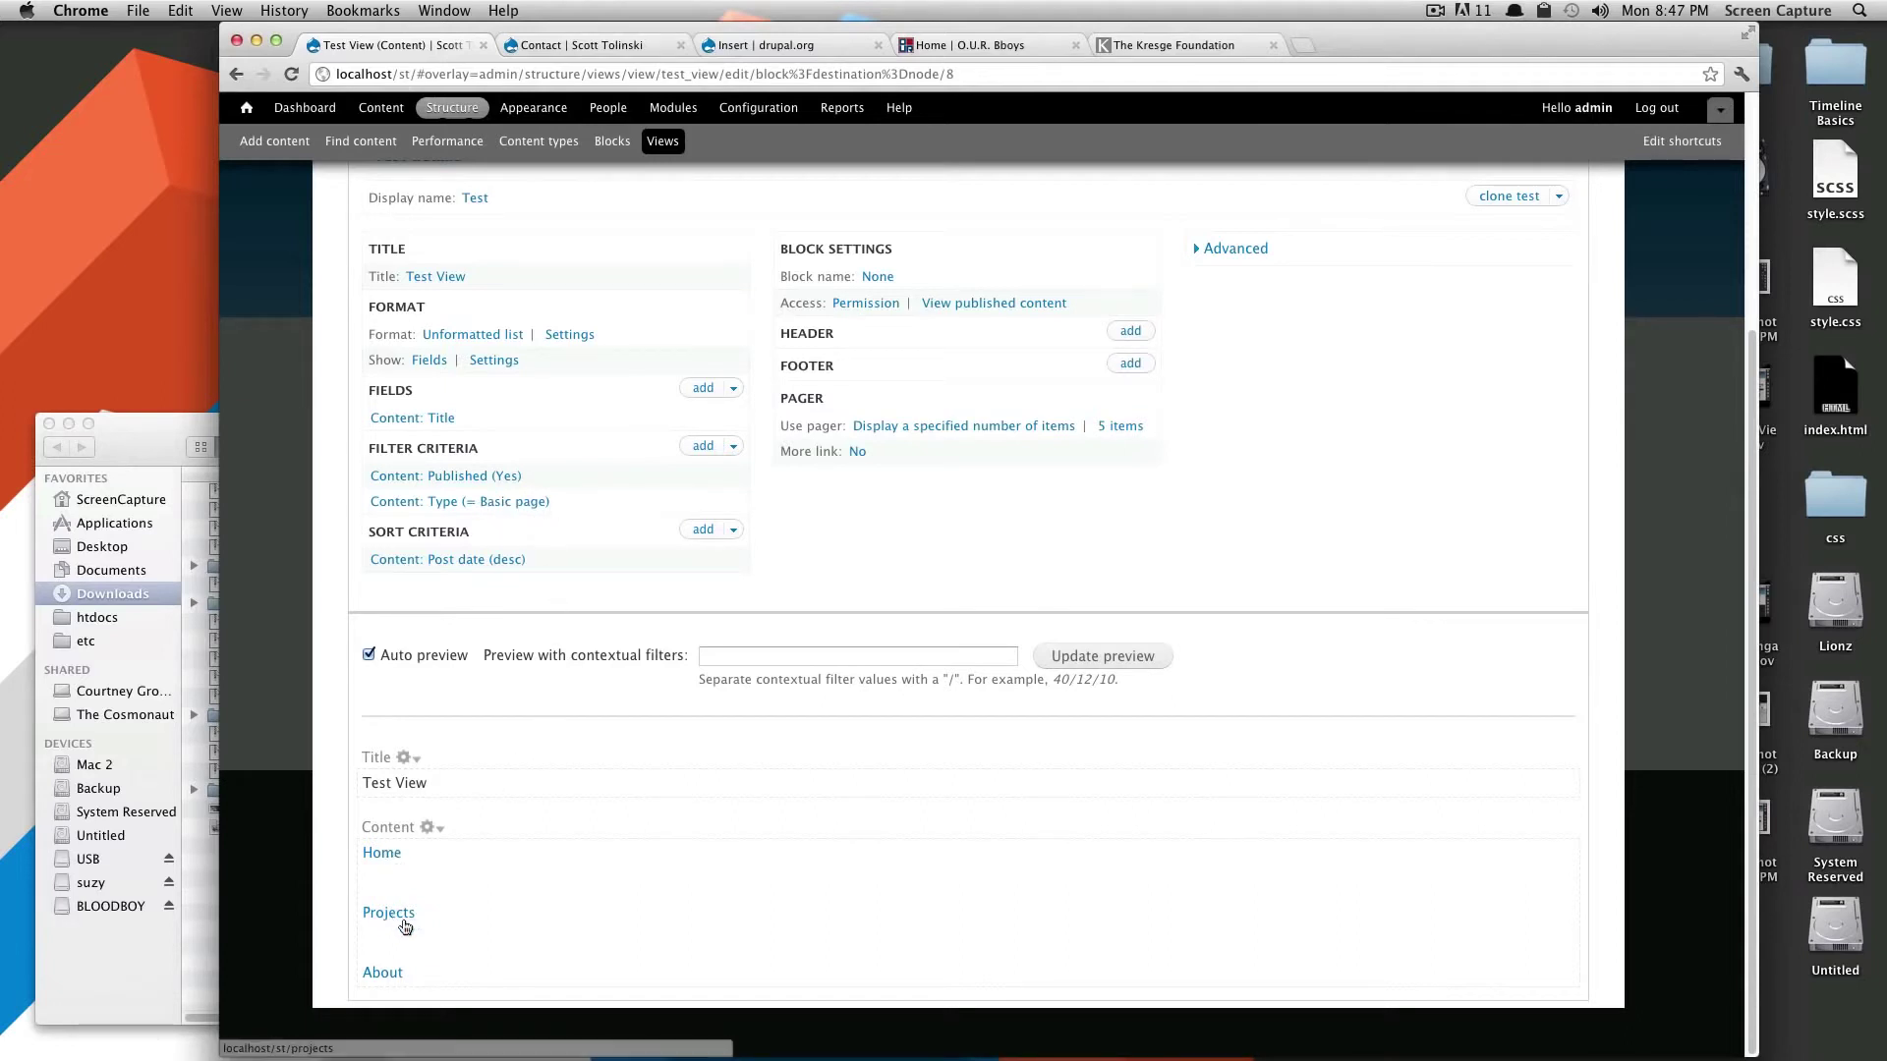
Change the Content: Type filter to Article only for all displays and save the view
click(521, 502)
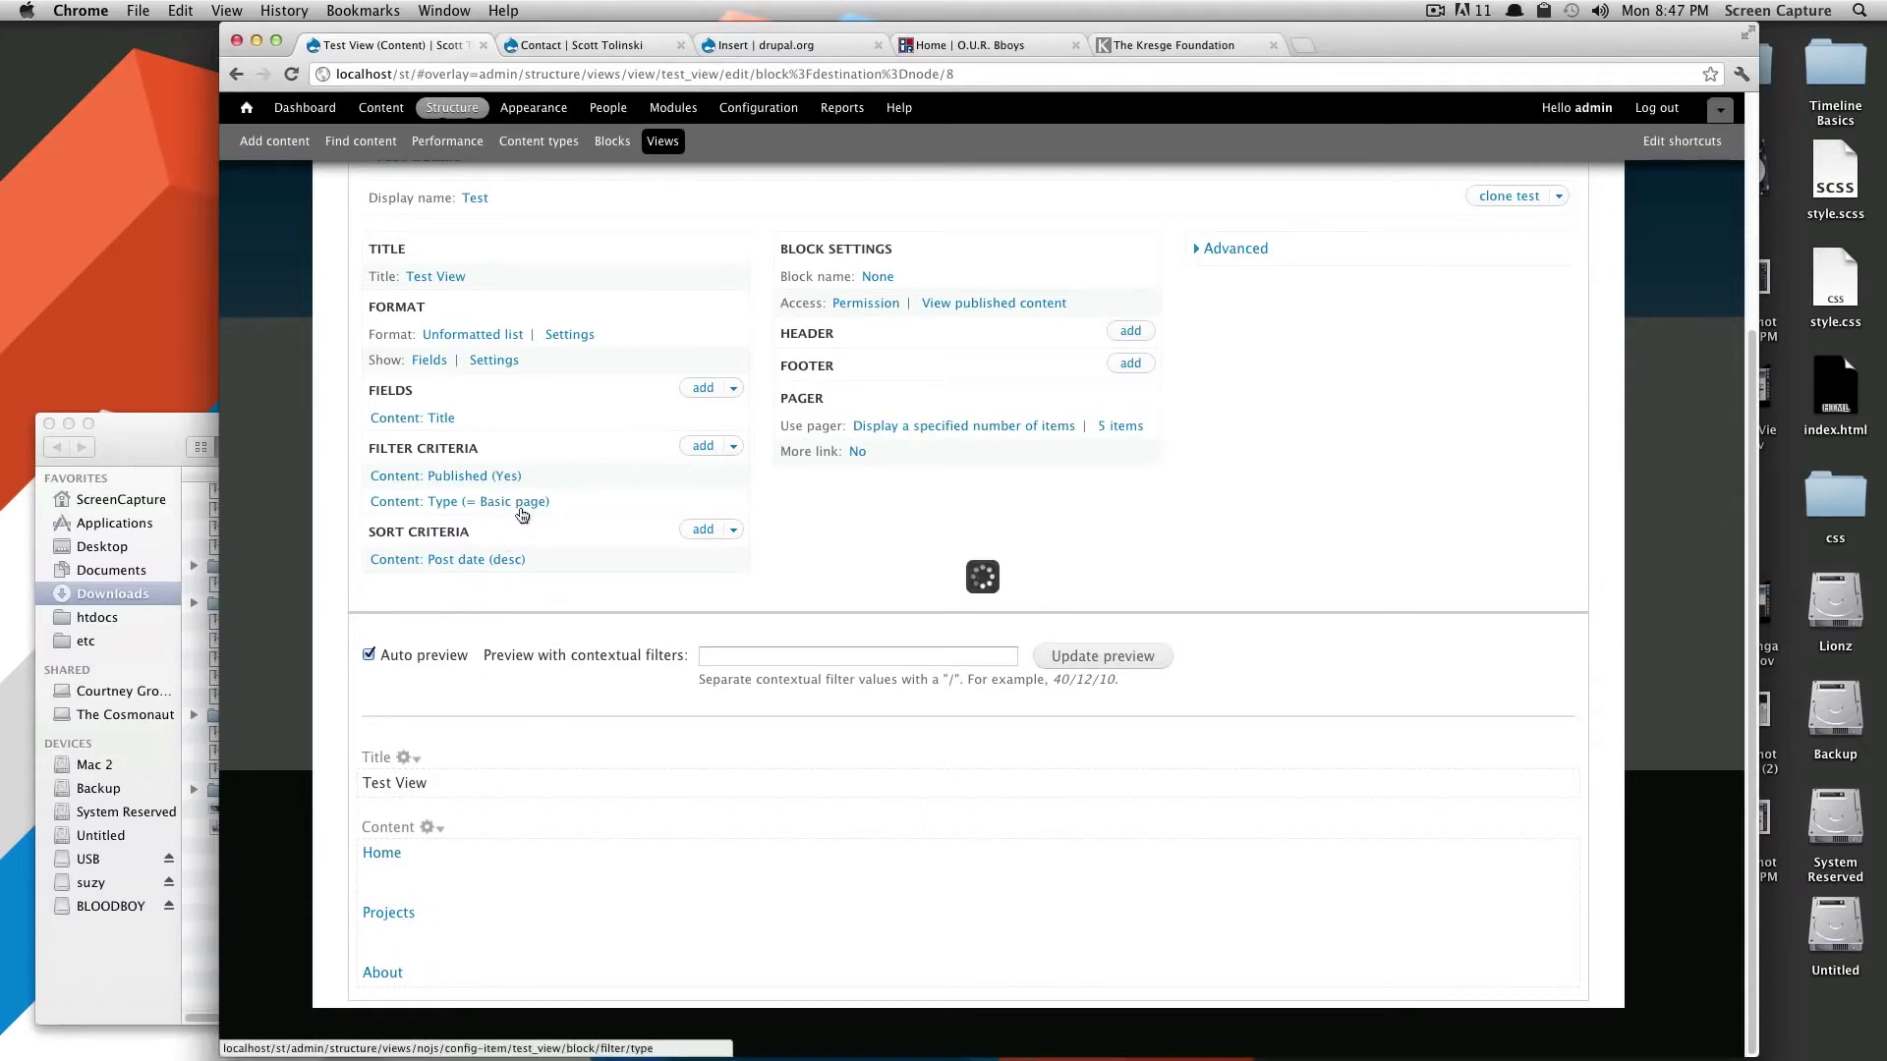
click(839, 563)
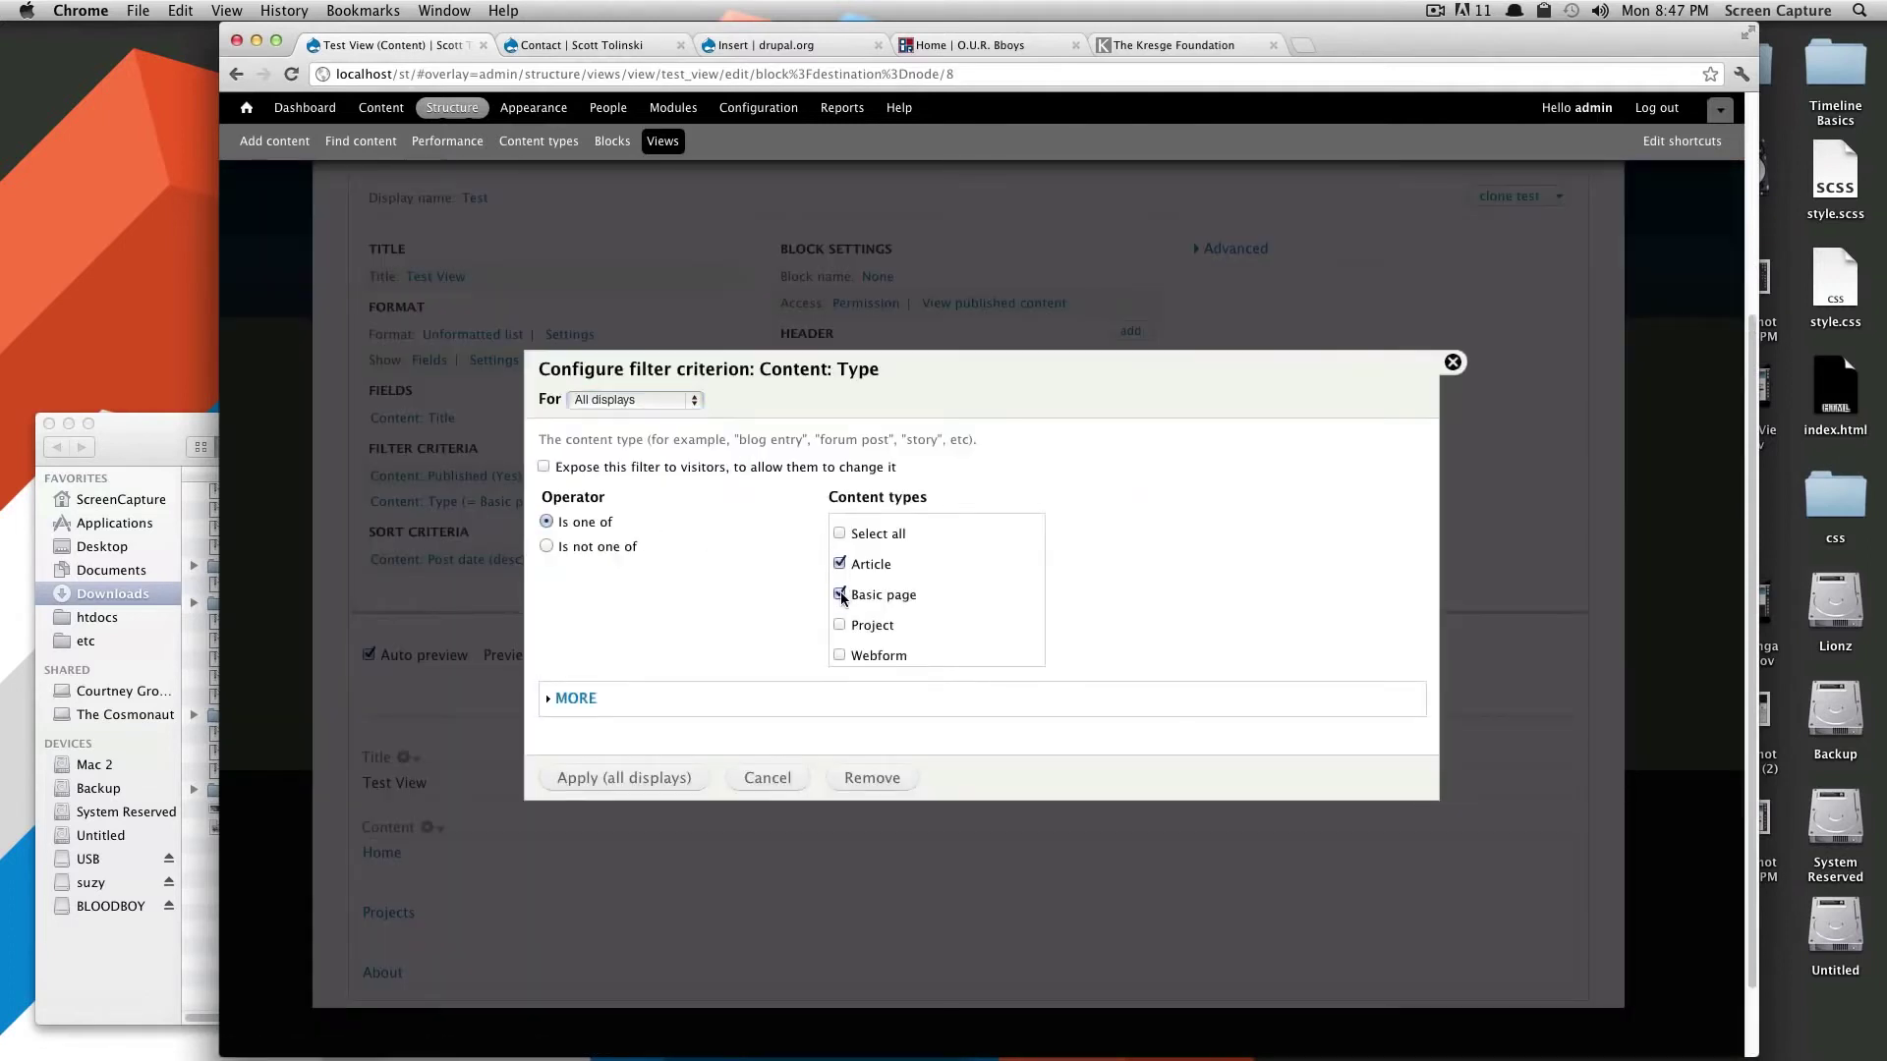
click(839, 594)
click(619, 779)
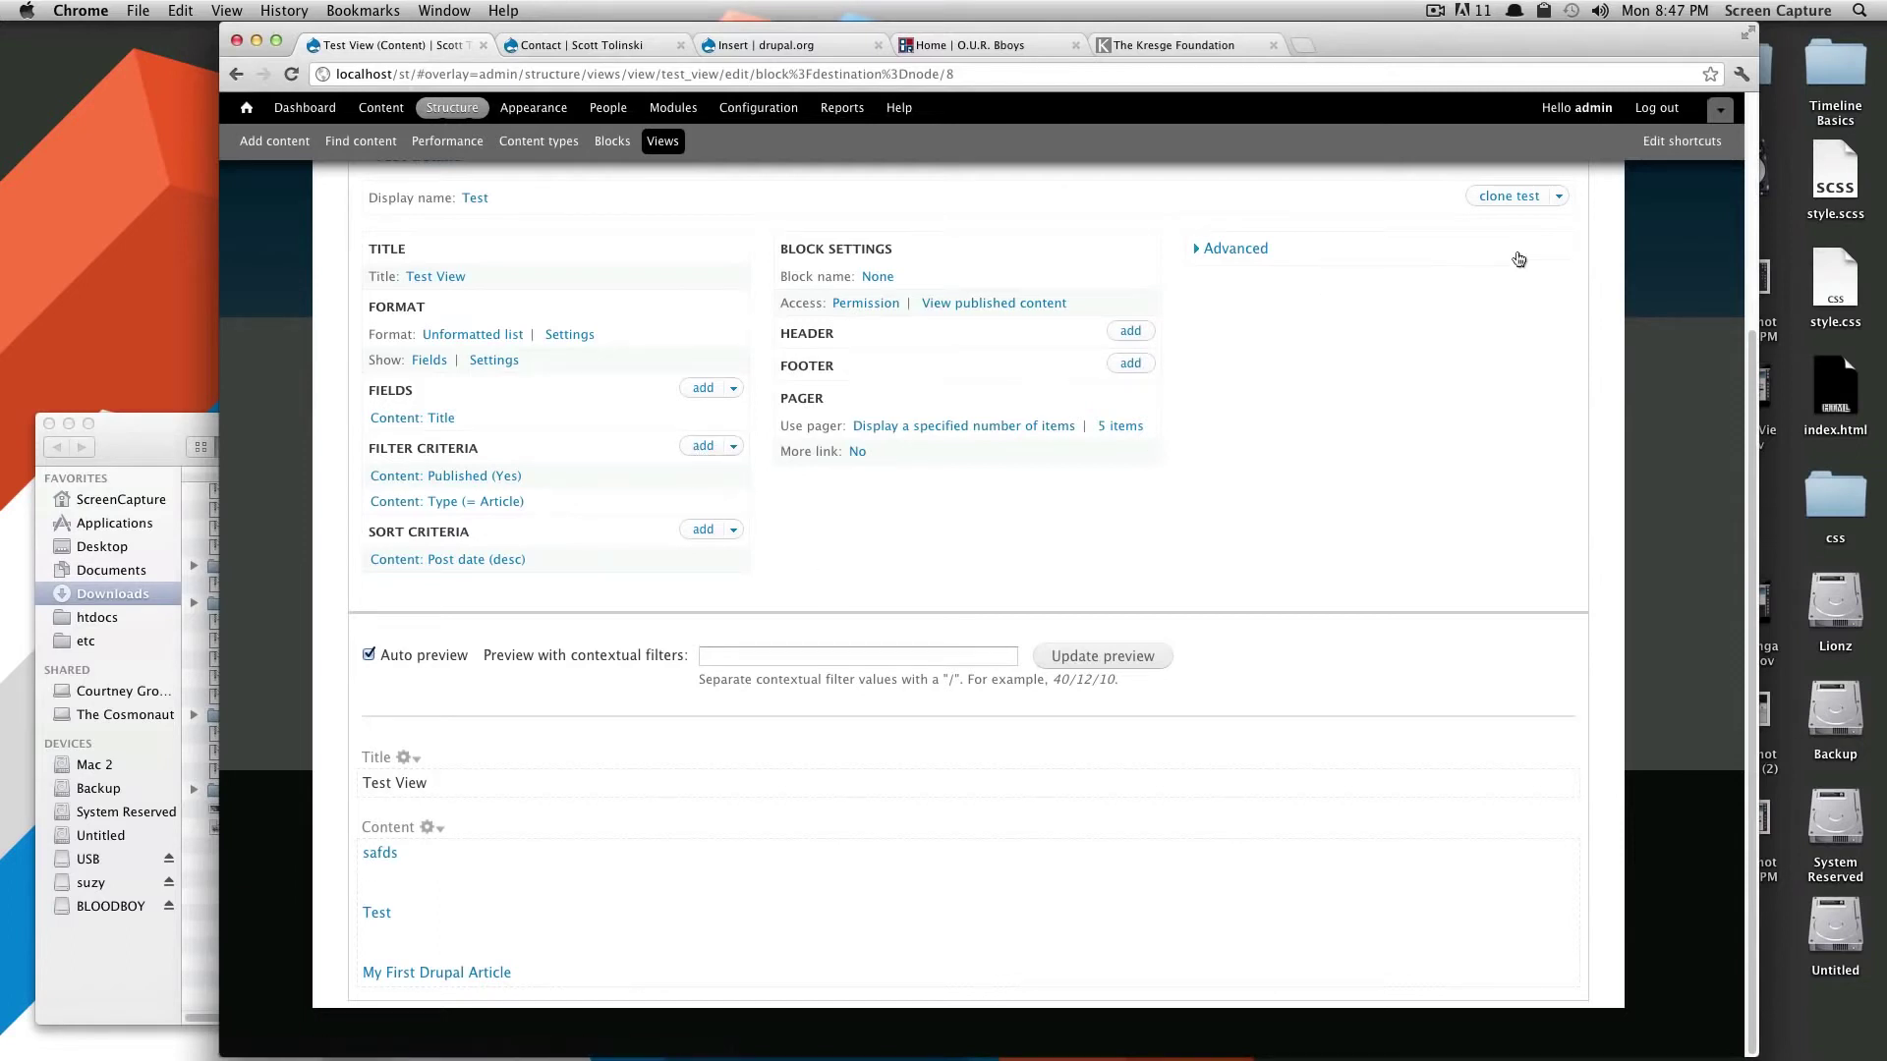
scroll(1406, 422, up, 3)
click(1454, 209)
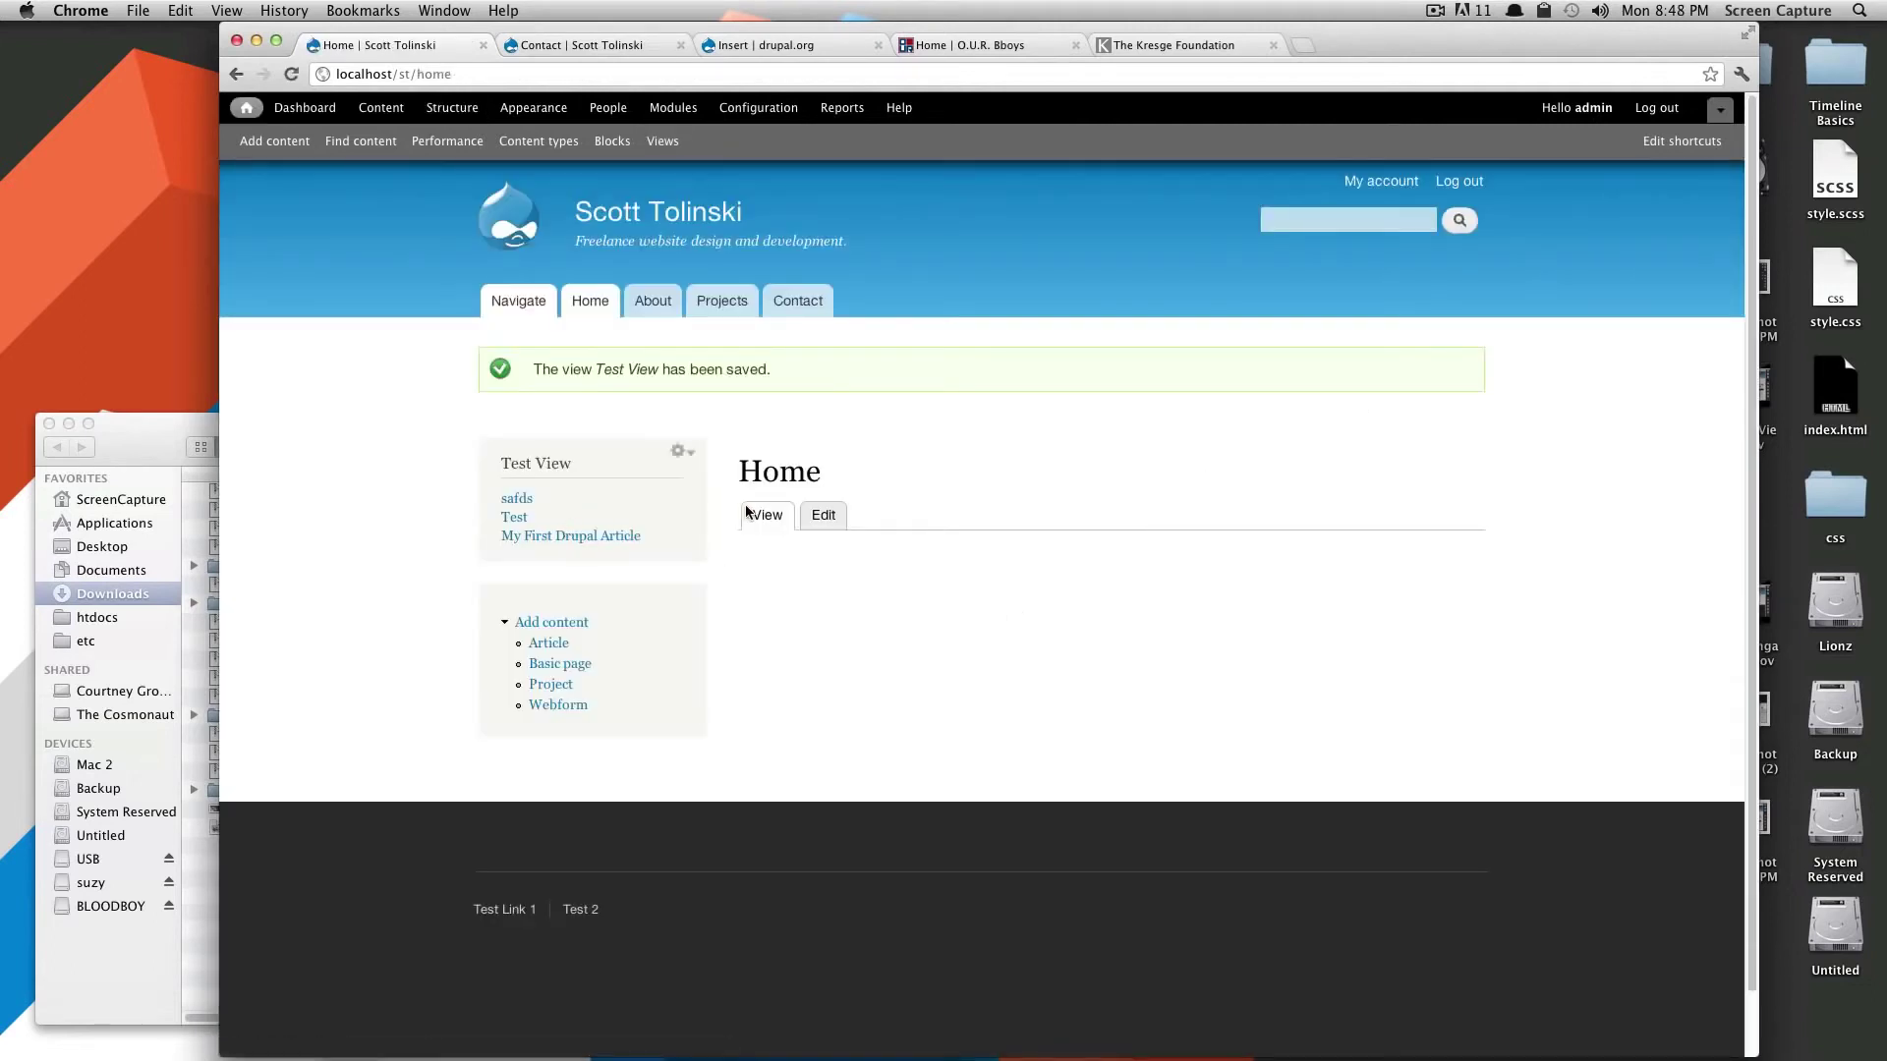
Reload the site's front page and examine the Test View block's title and list of links
click(637, 222)
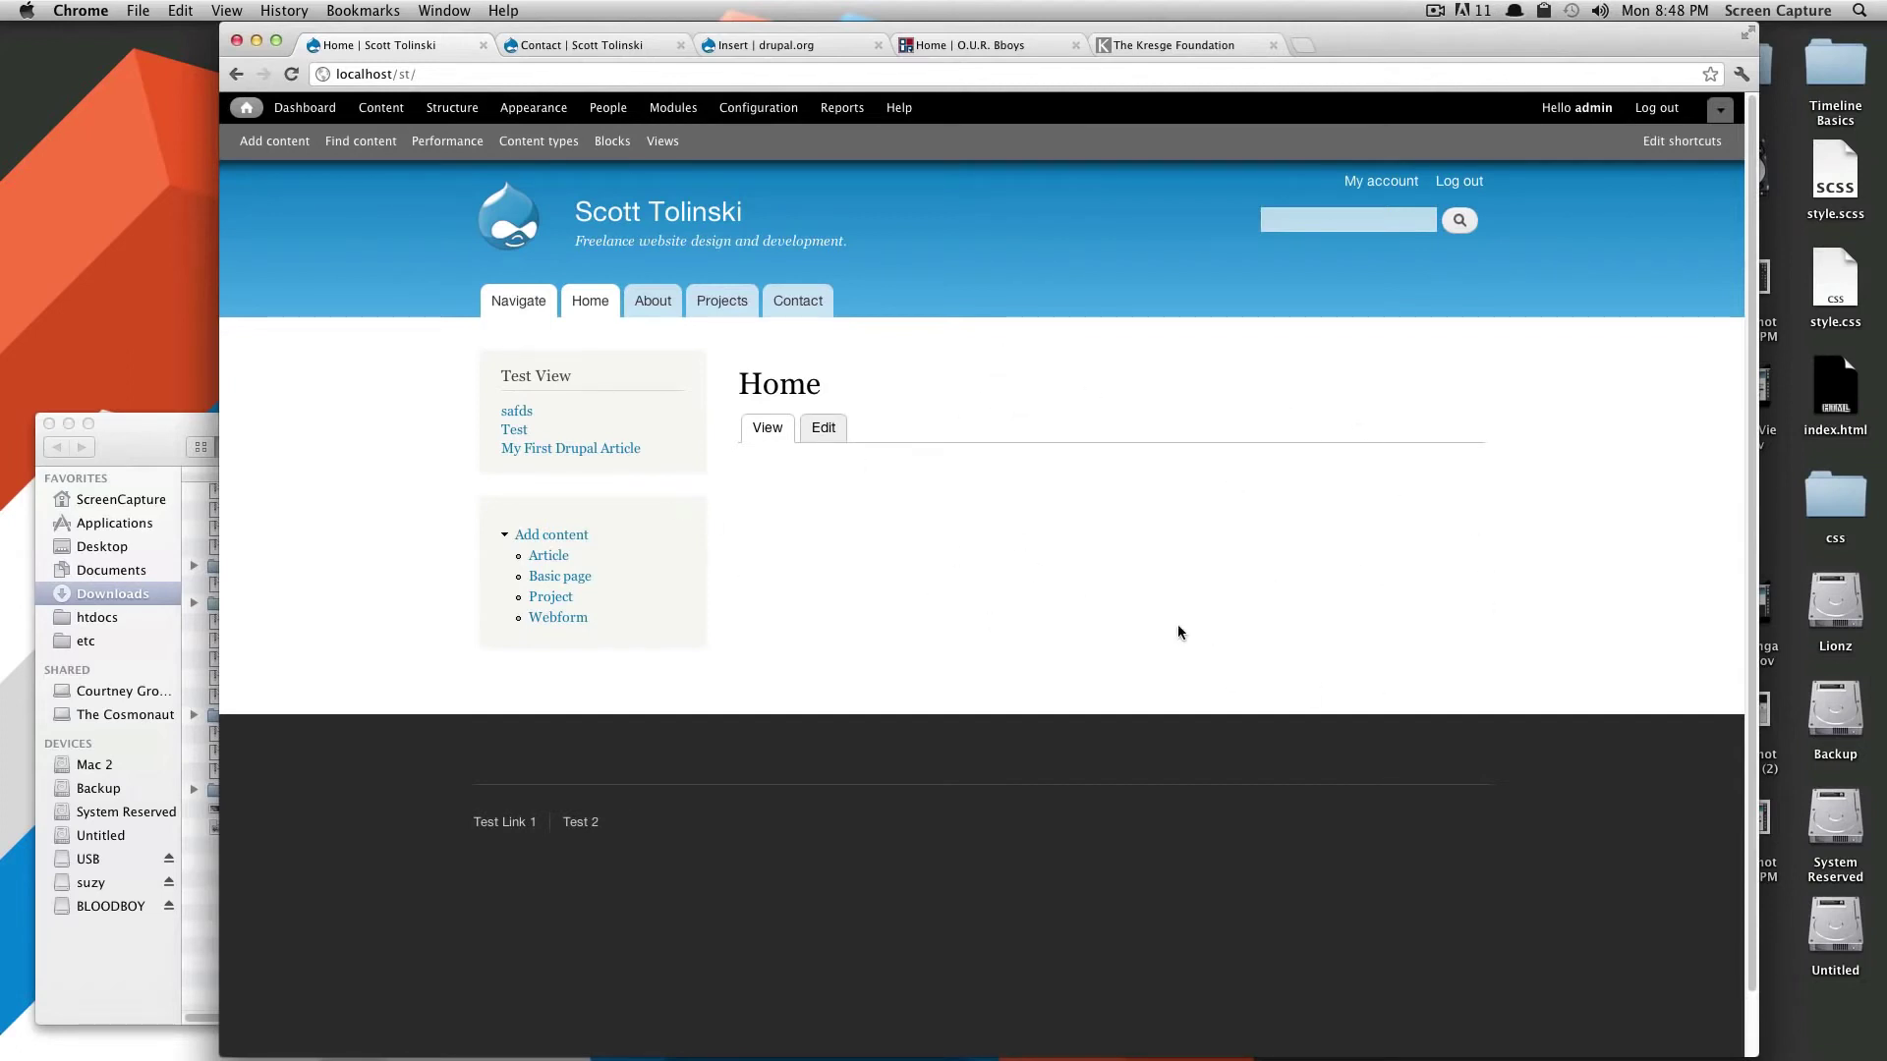
mouse_move(600, 425)
drag(576, 375, 490, 369)
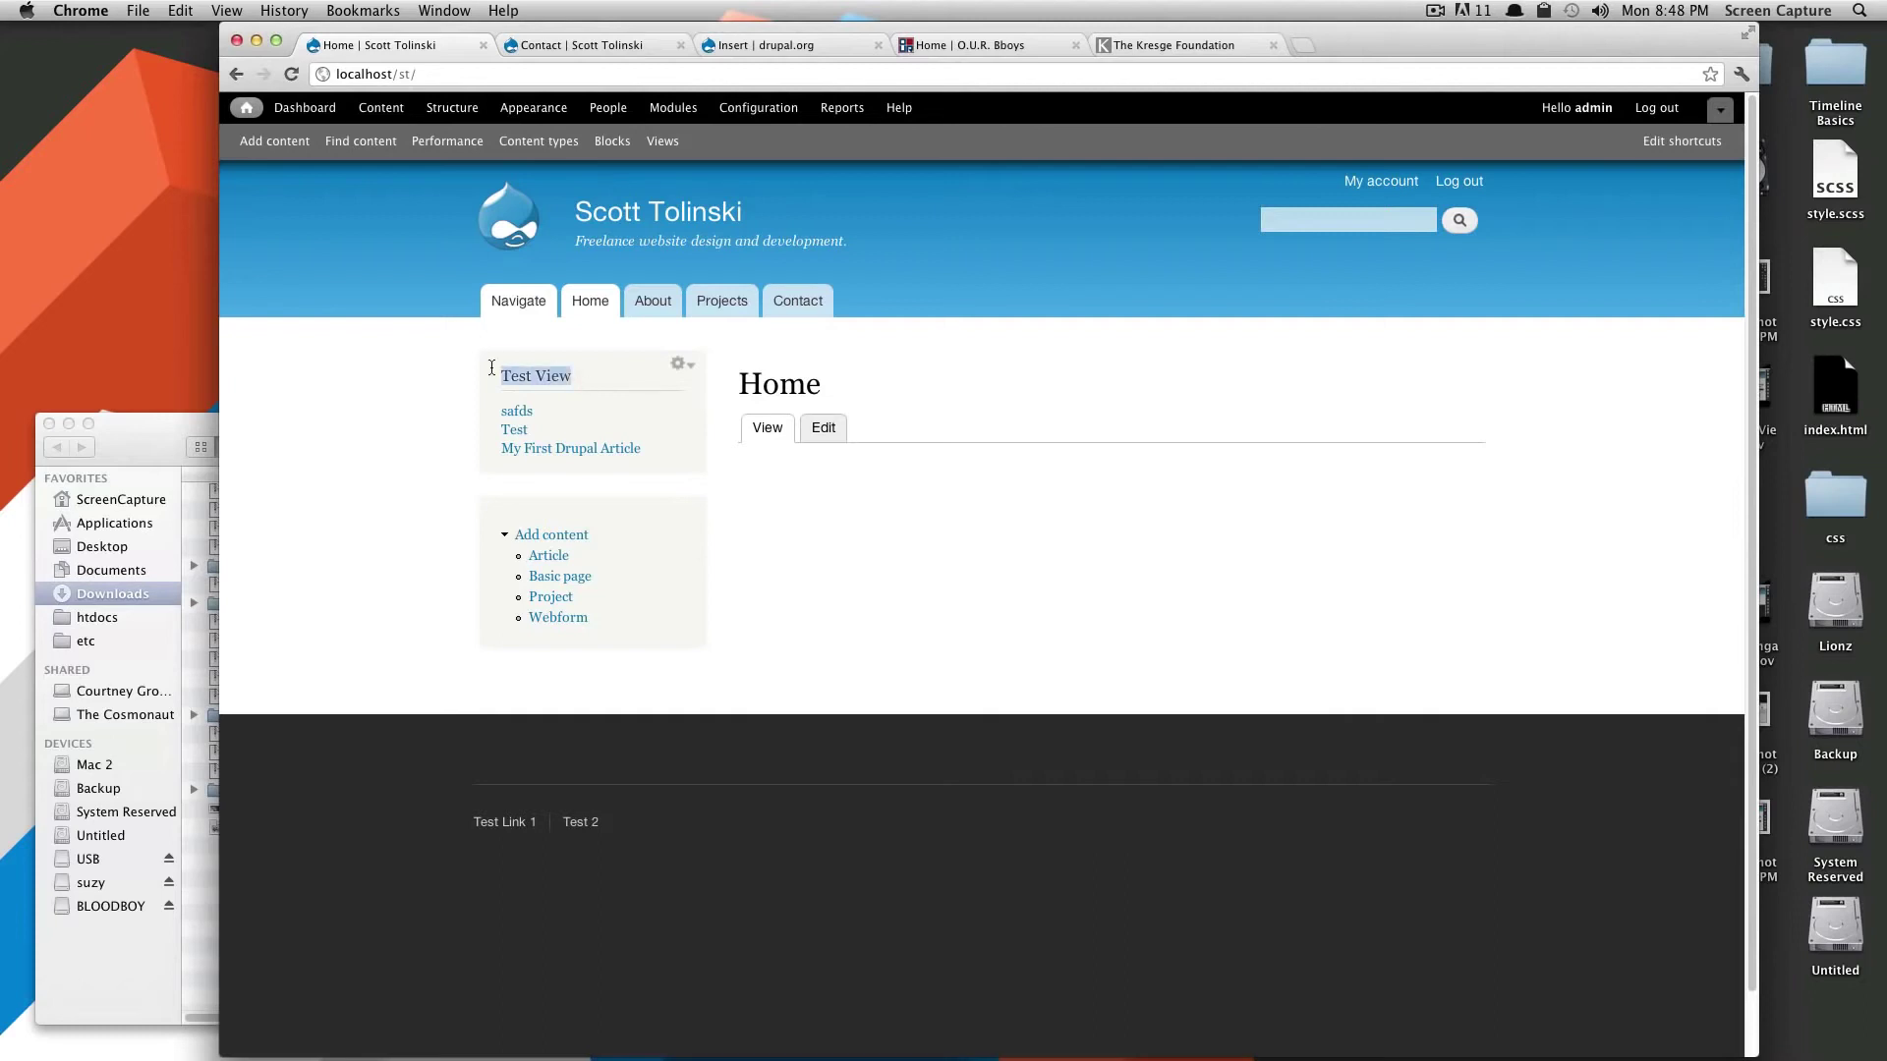
click(580, 378)
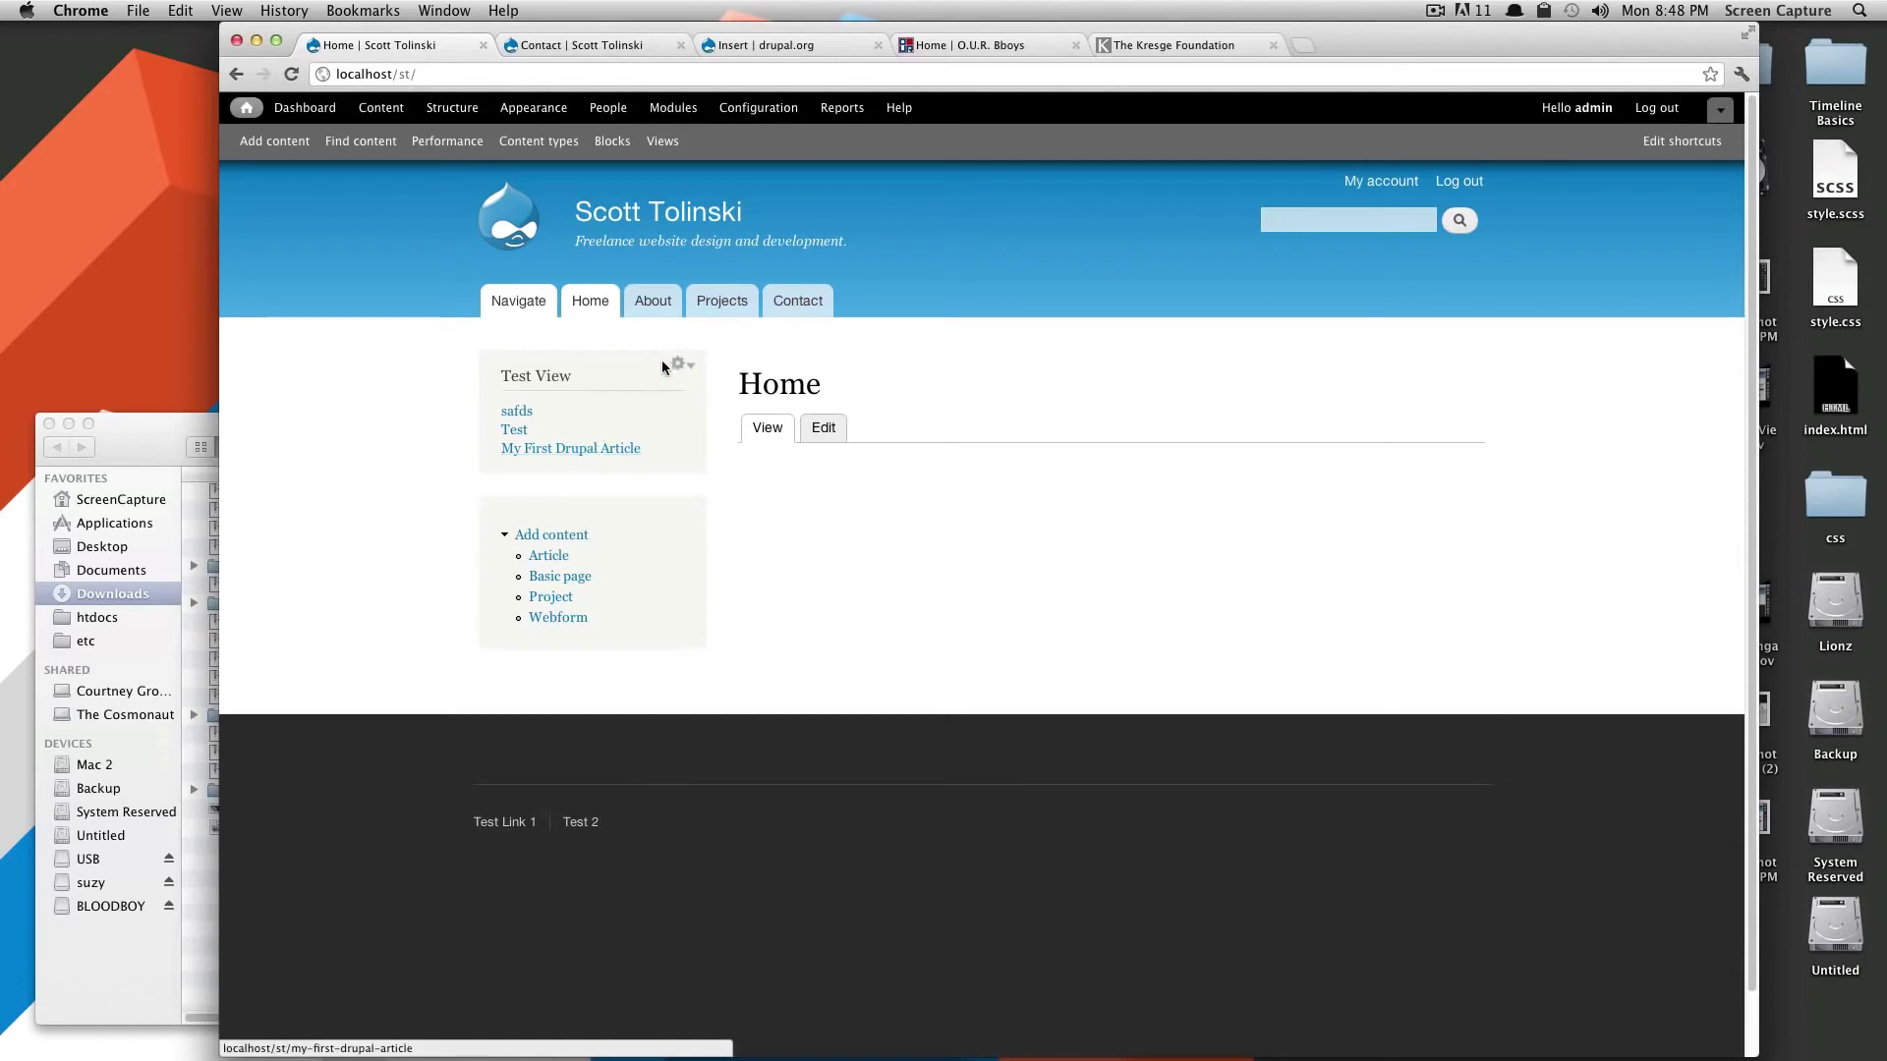
Open the Test View block for editing and add a Content: Promoted to front page filter criterion for all displays
click(679, 366)
click(663, 387)
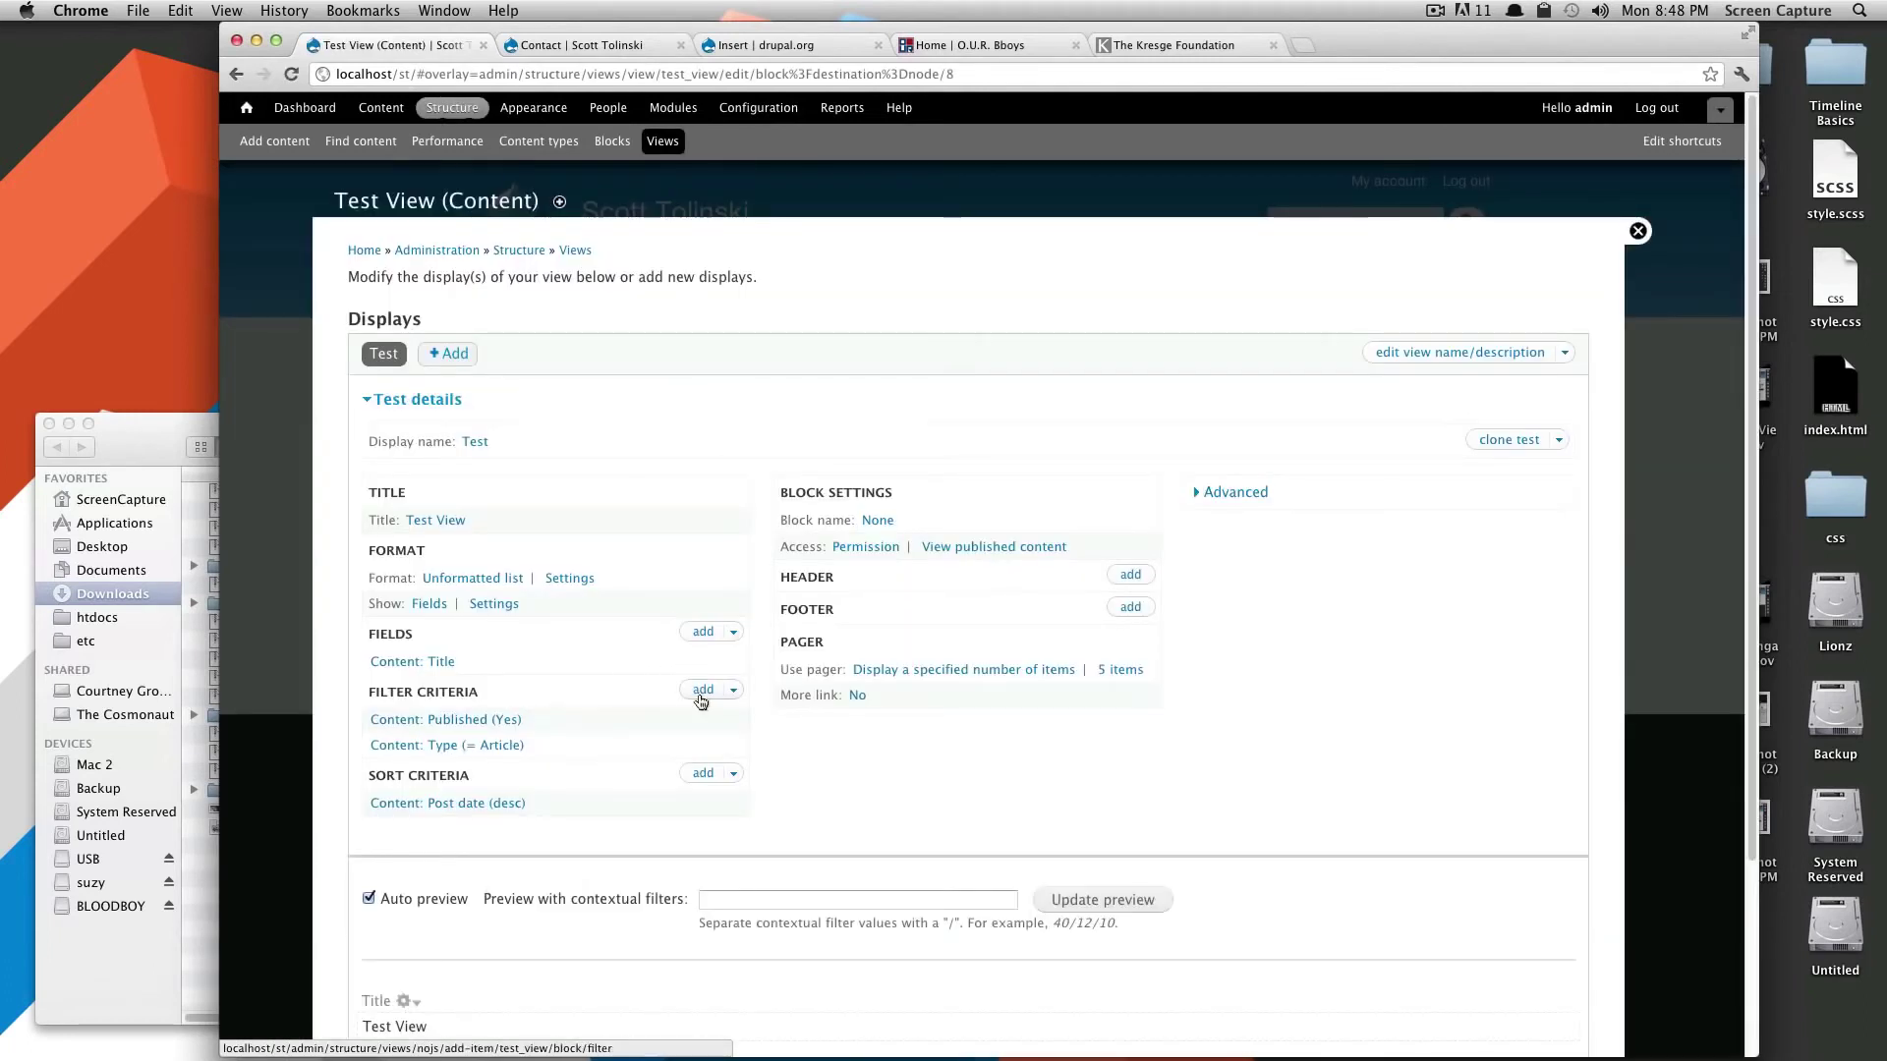
click(702, 690)
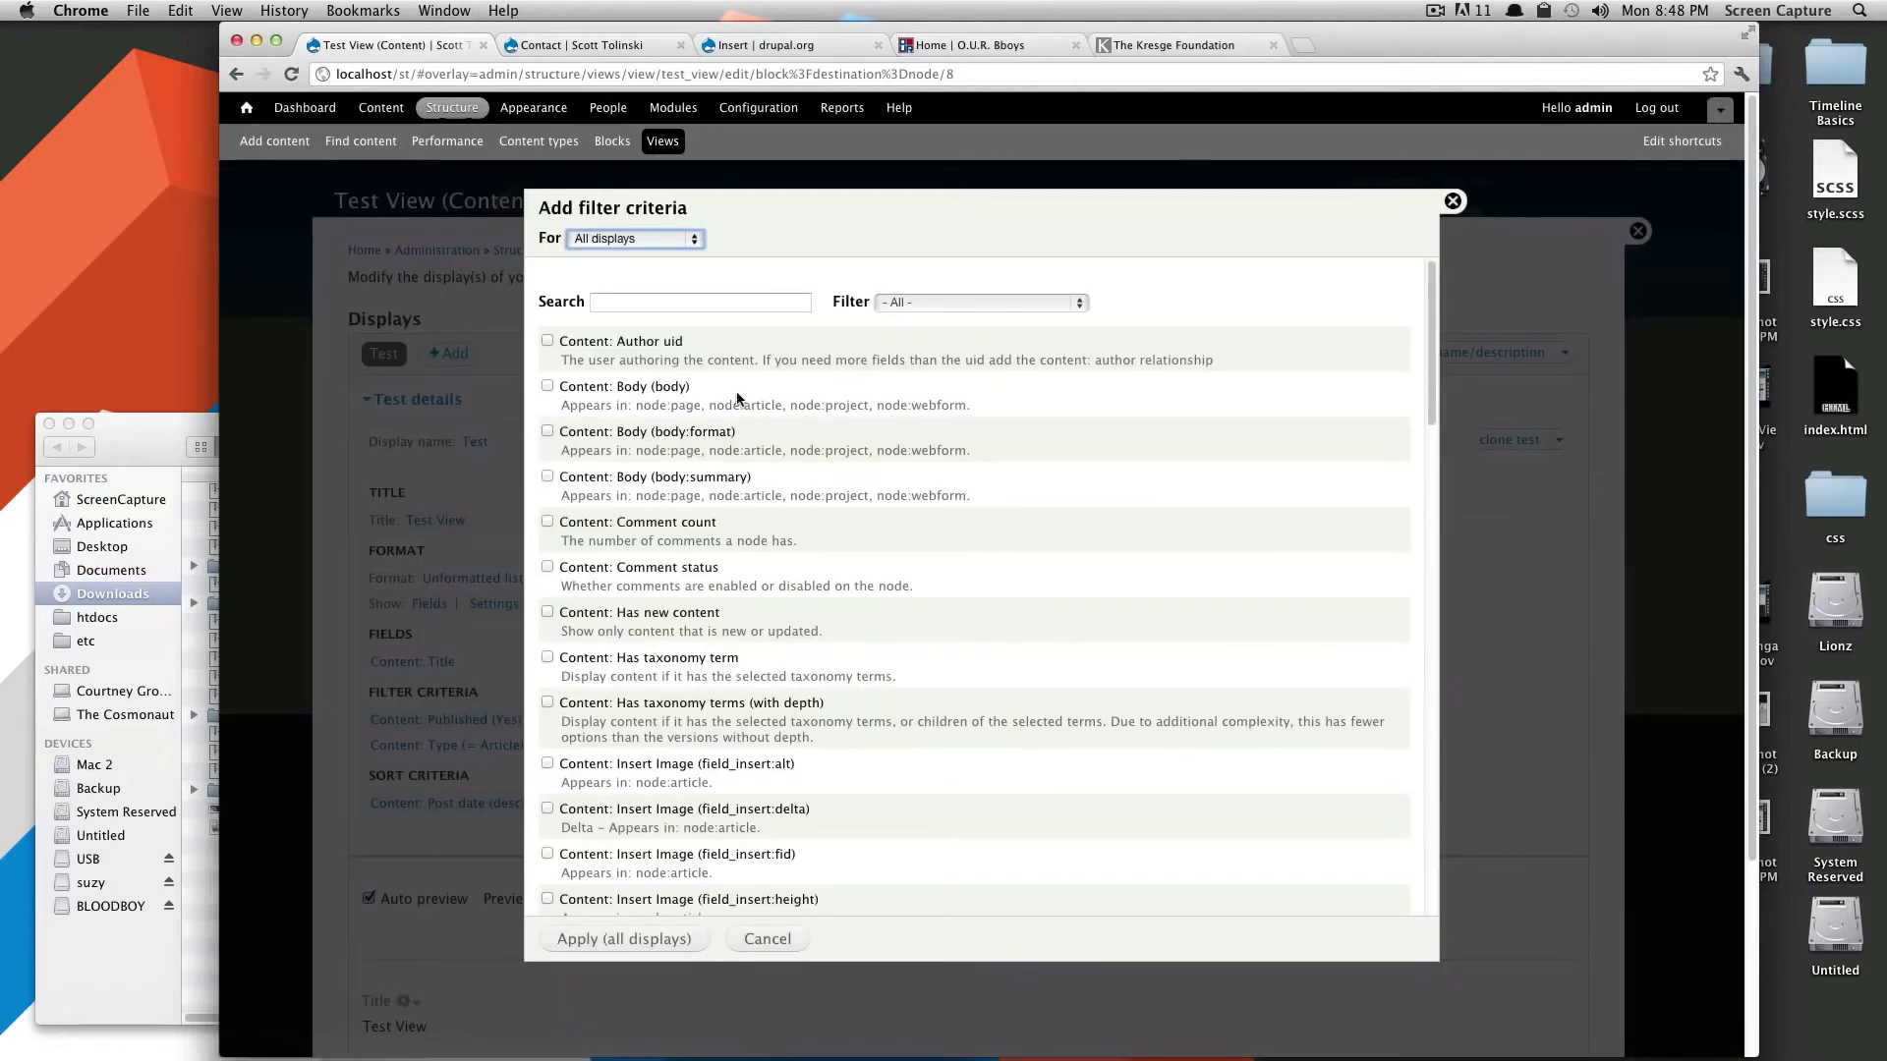
click(708, 302)
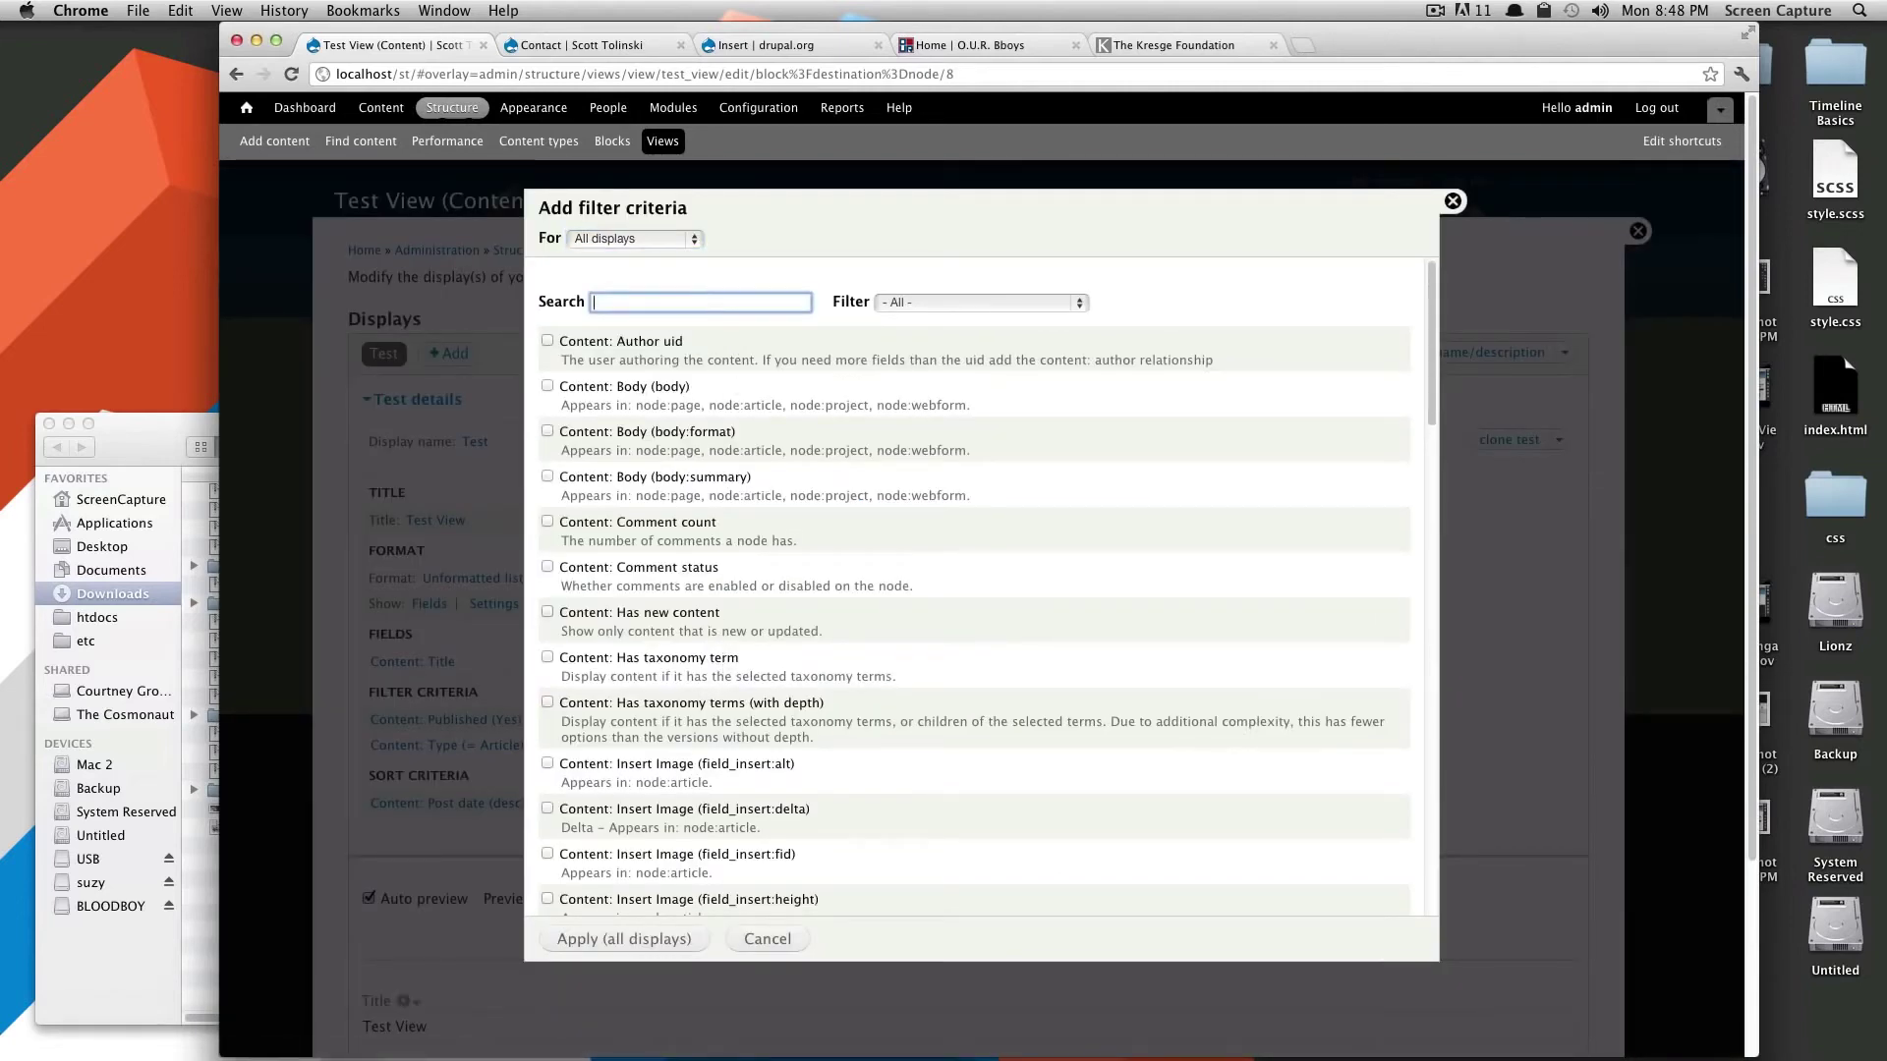
text(promo)
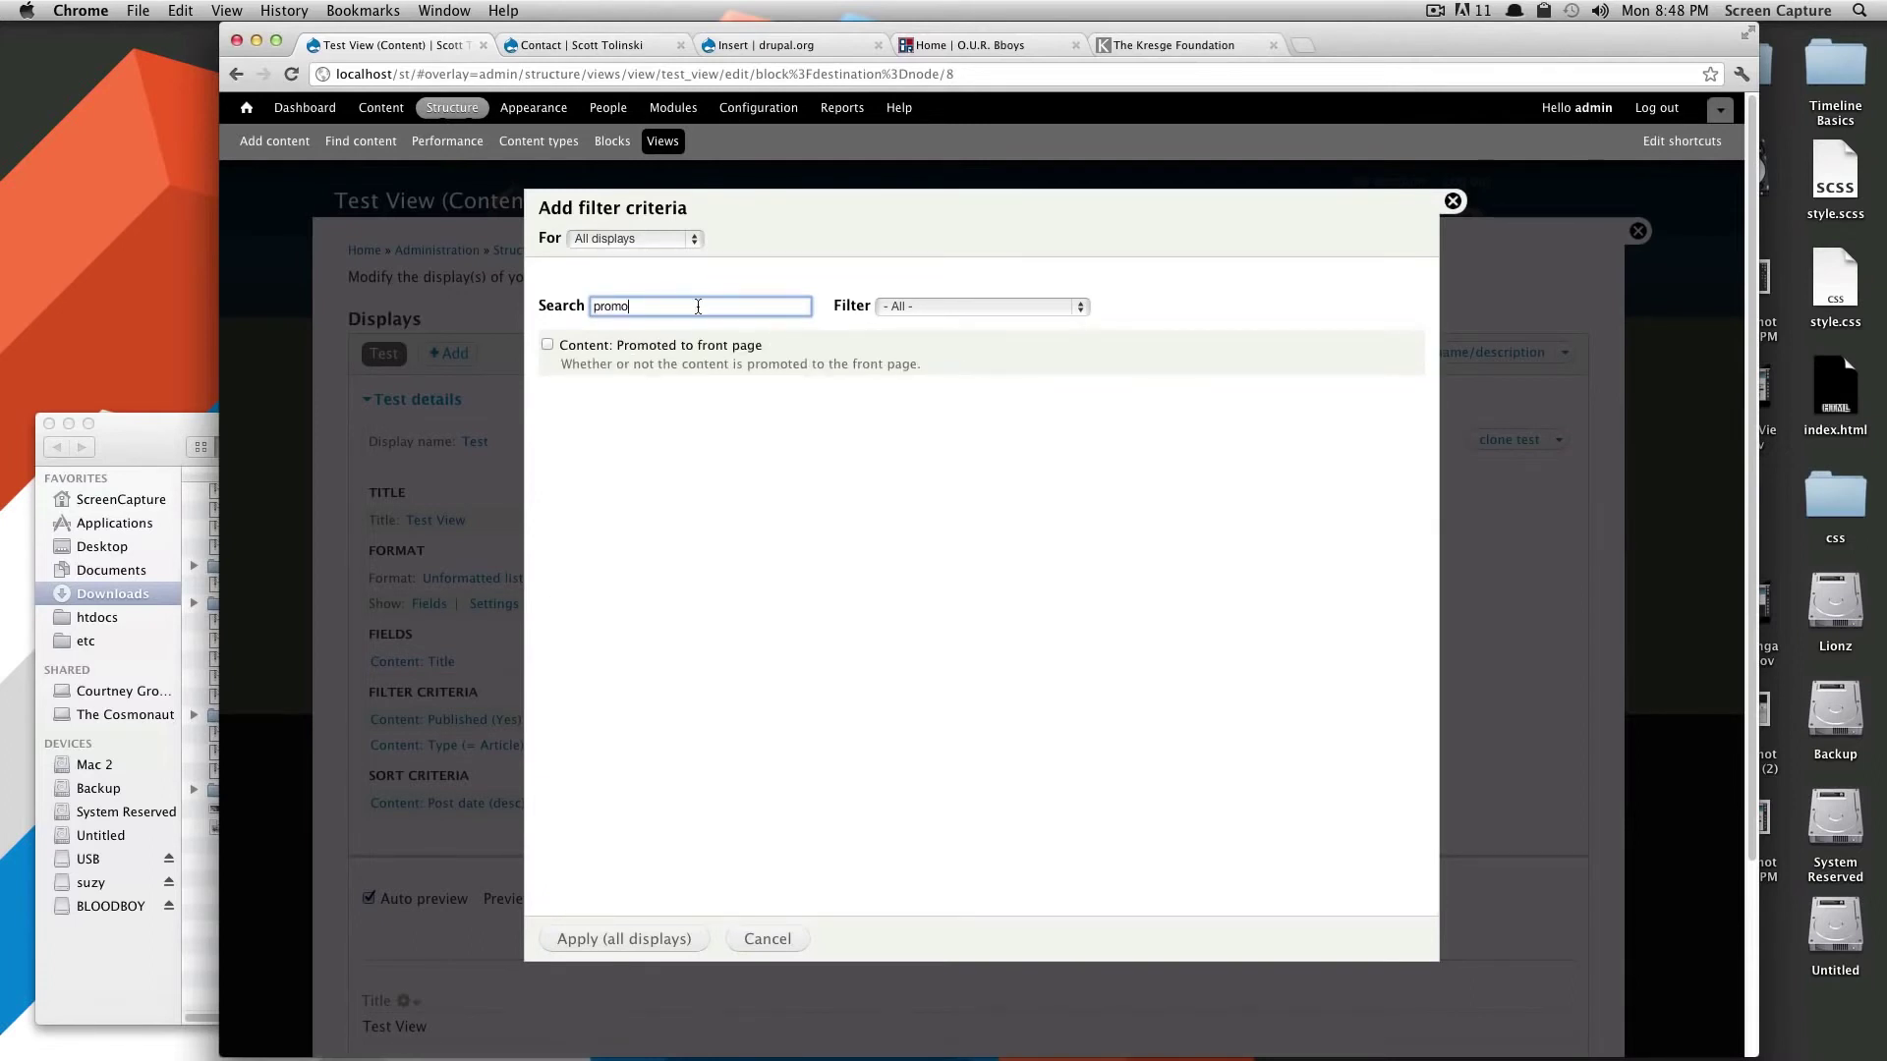
click(549, 344)
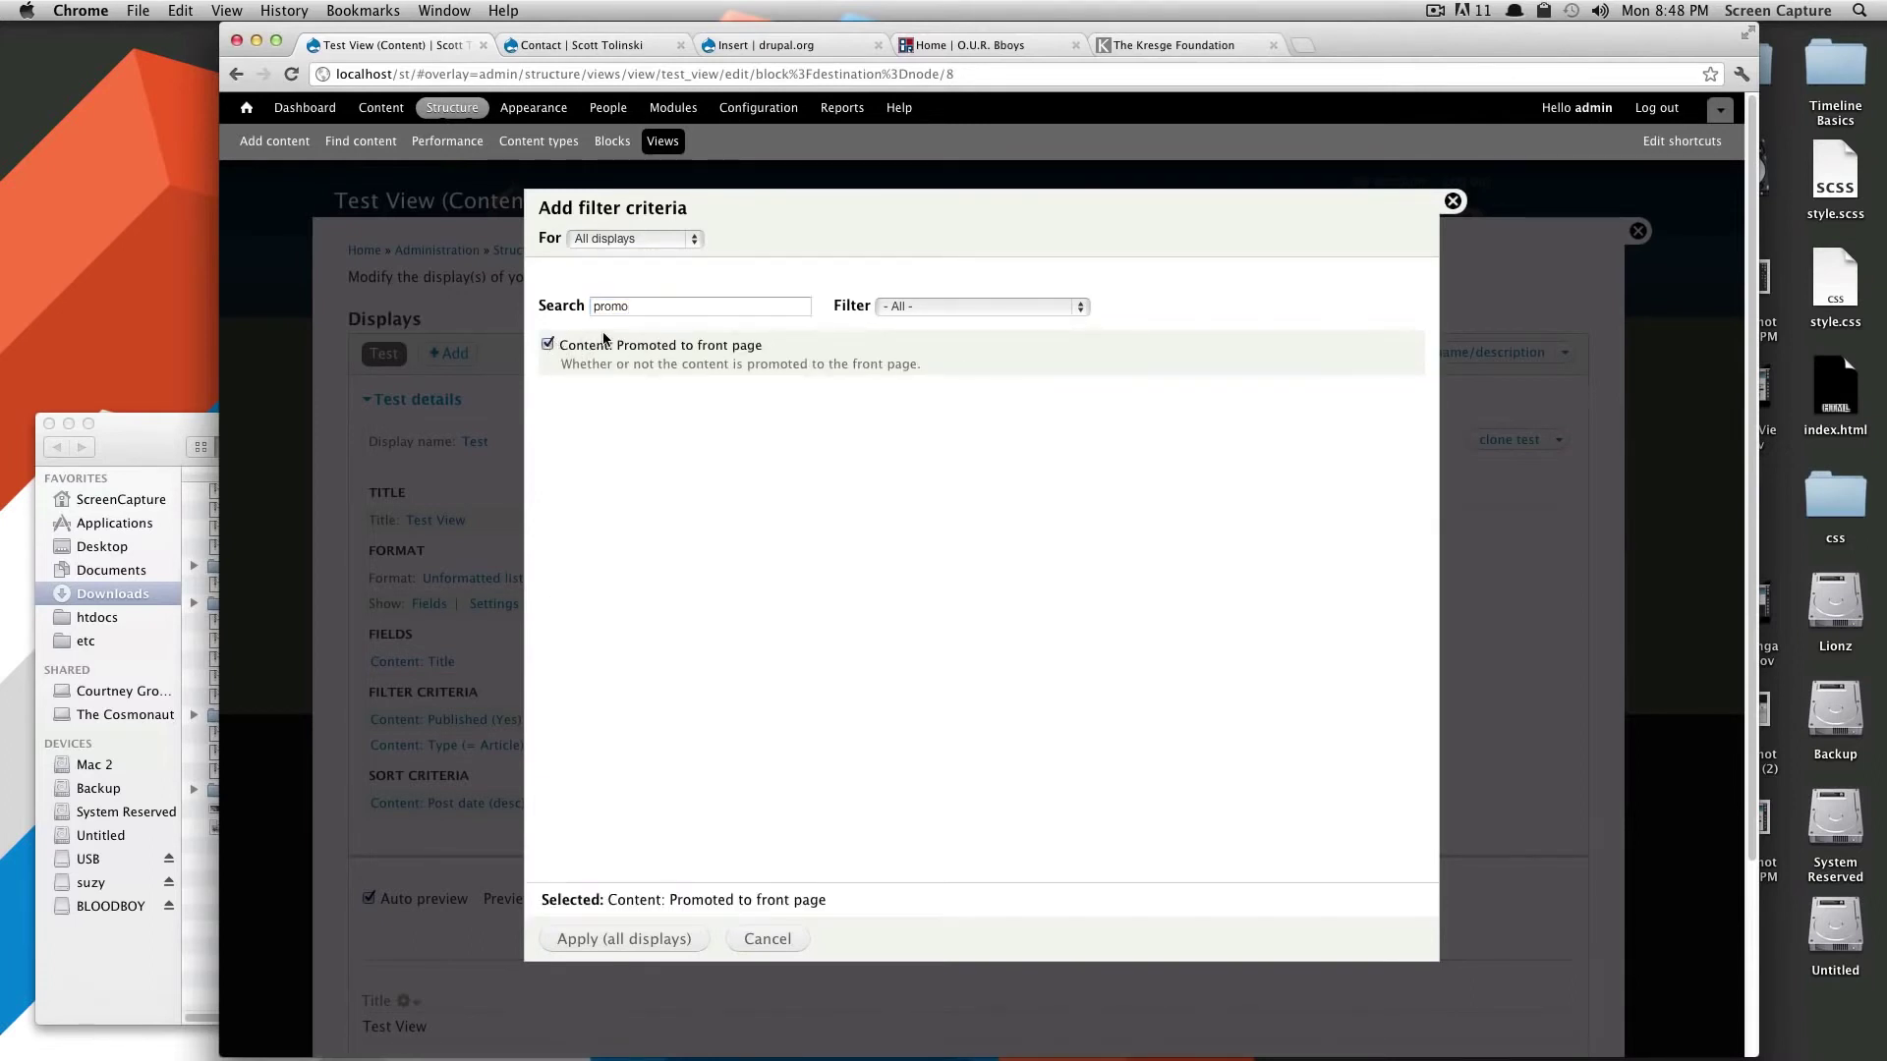
click(620, 938)
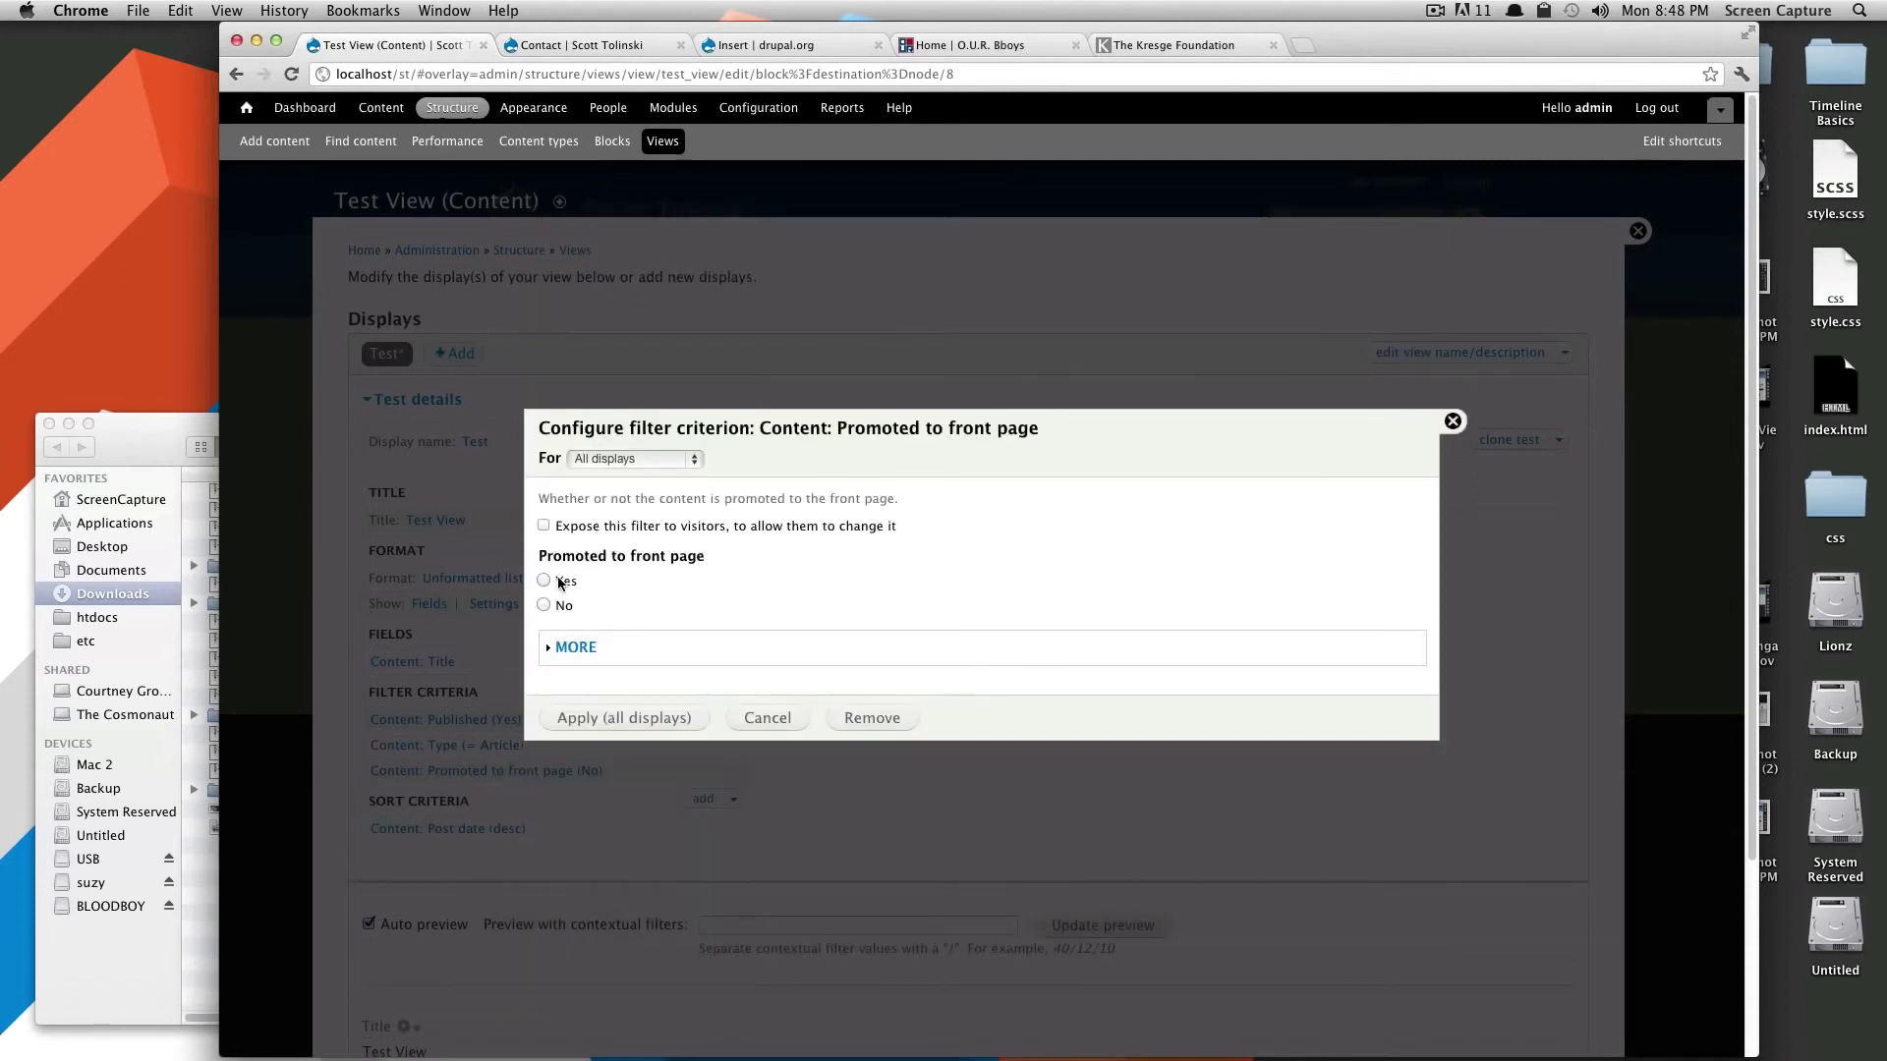
Set the Promoted to front page filter to No for all displays, check the preview list and save the view
click(545, 606)
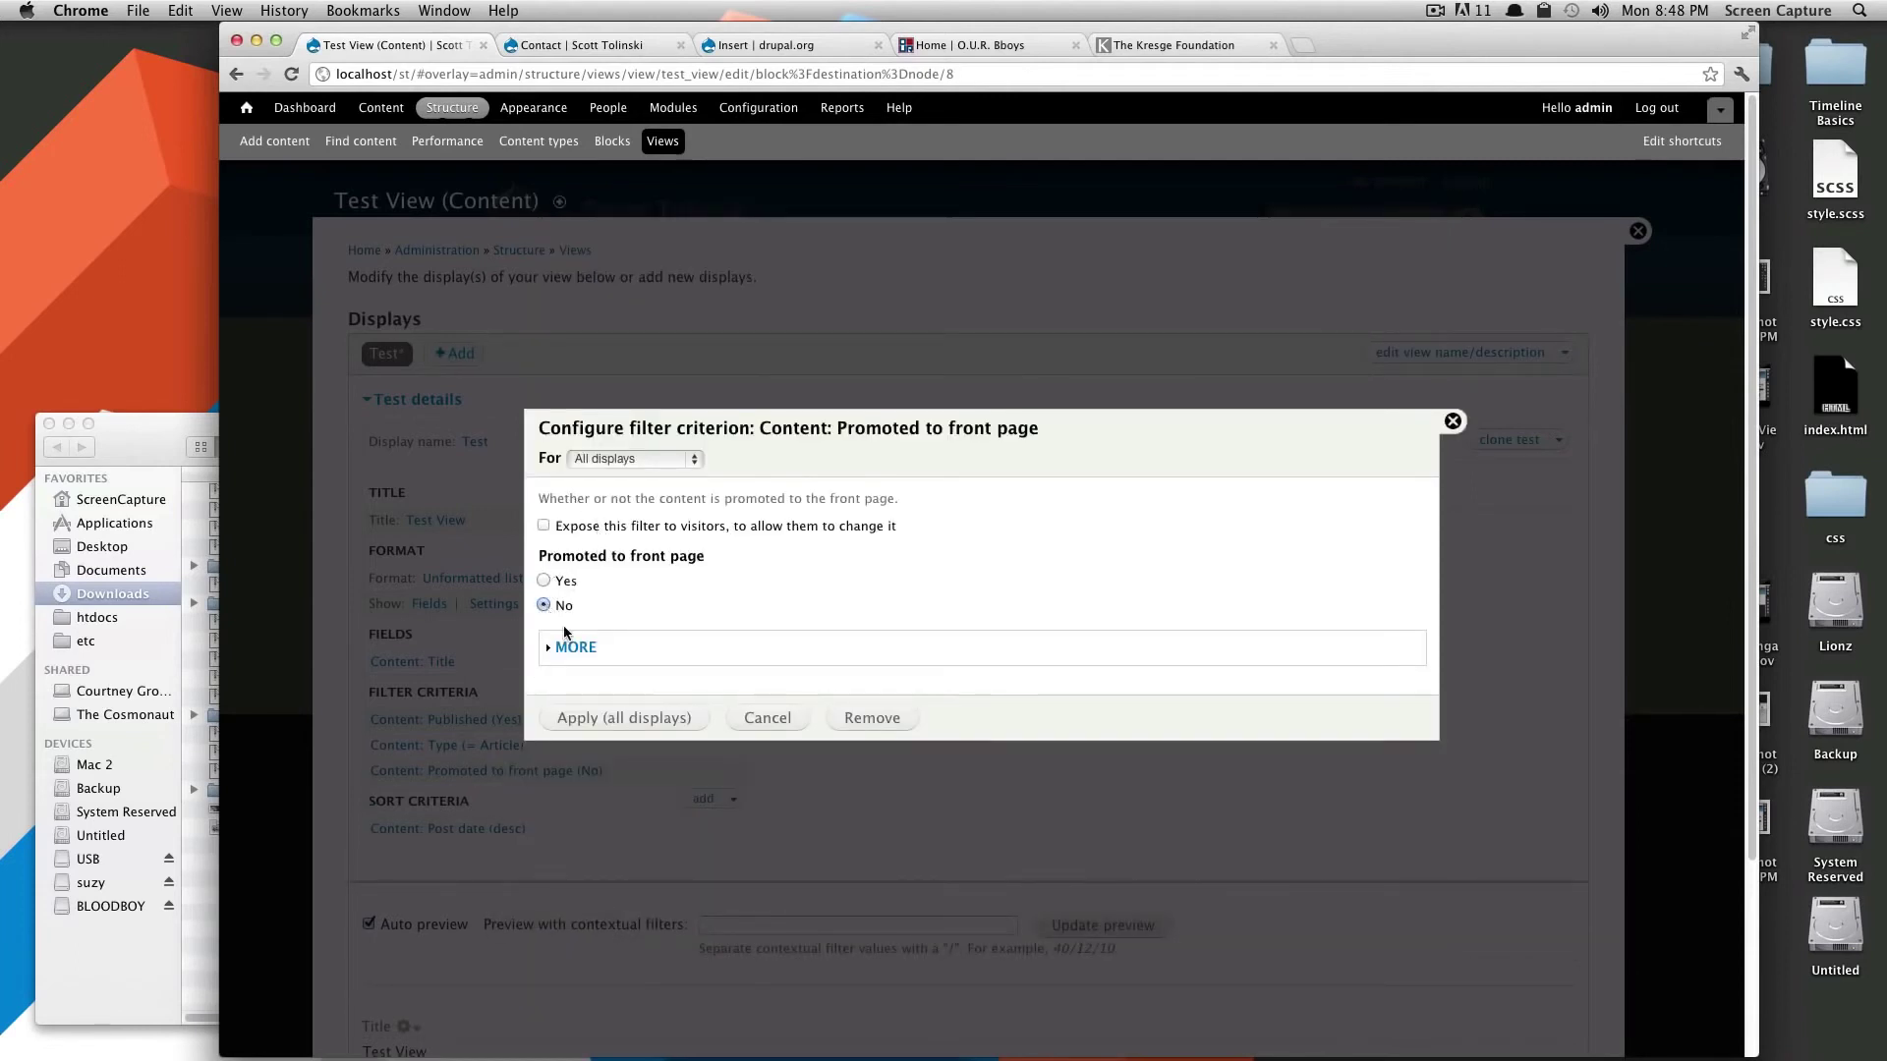
click(665, 729)
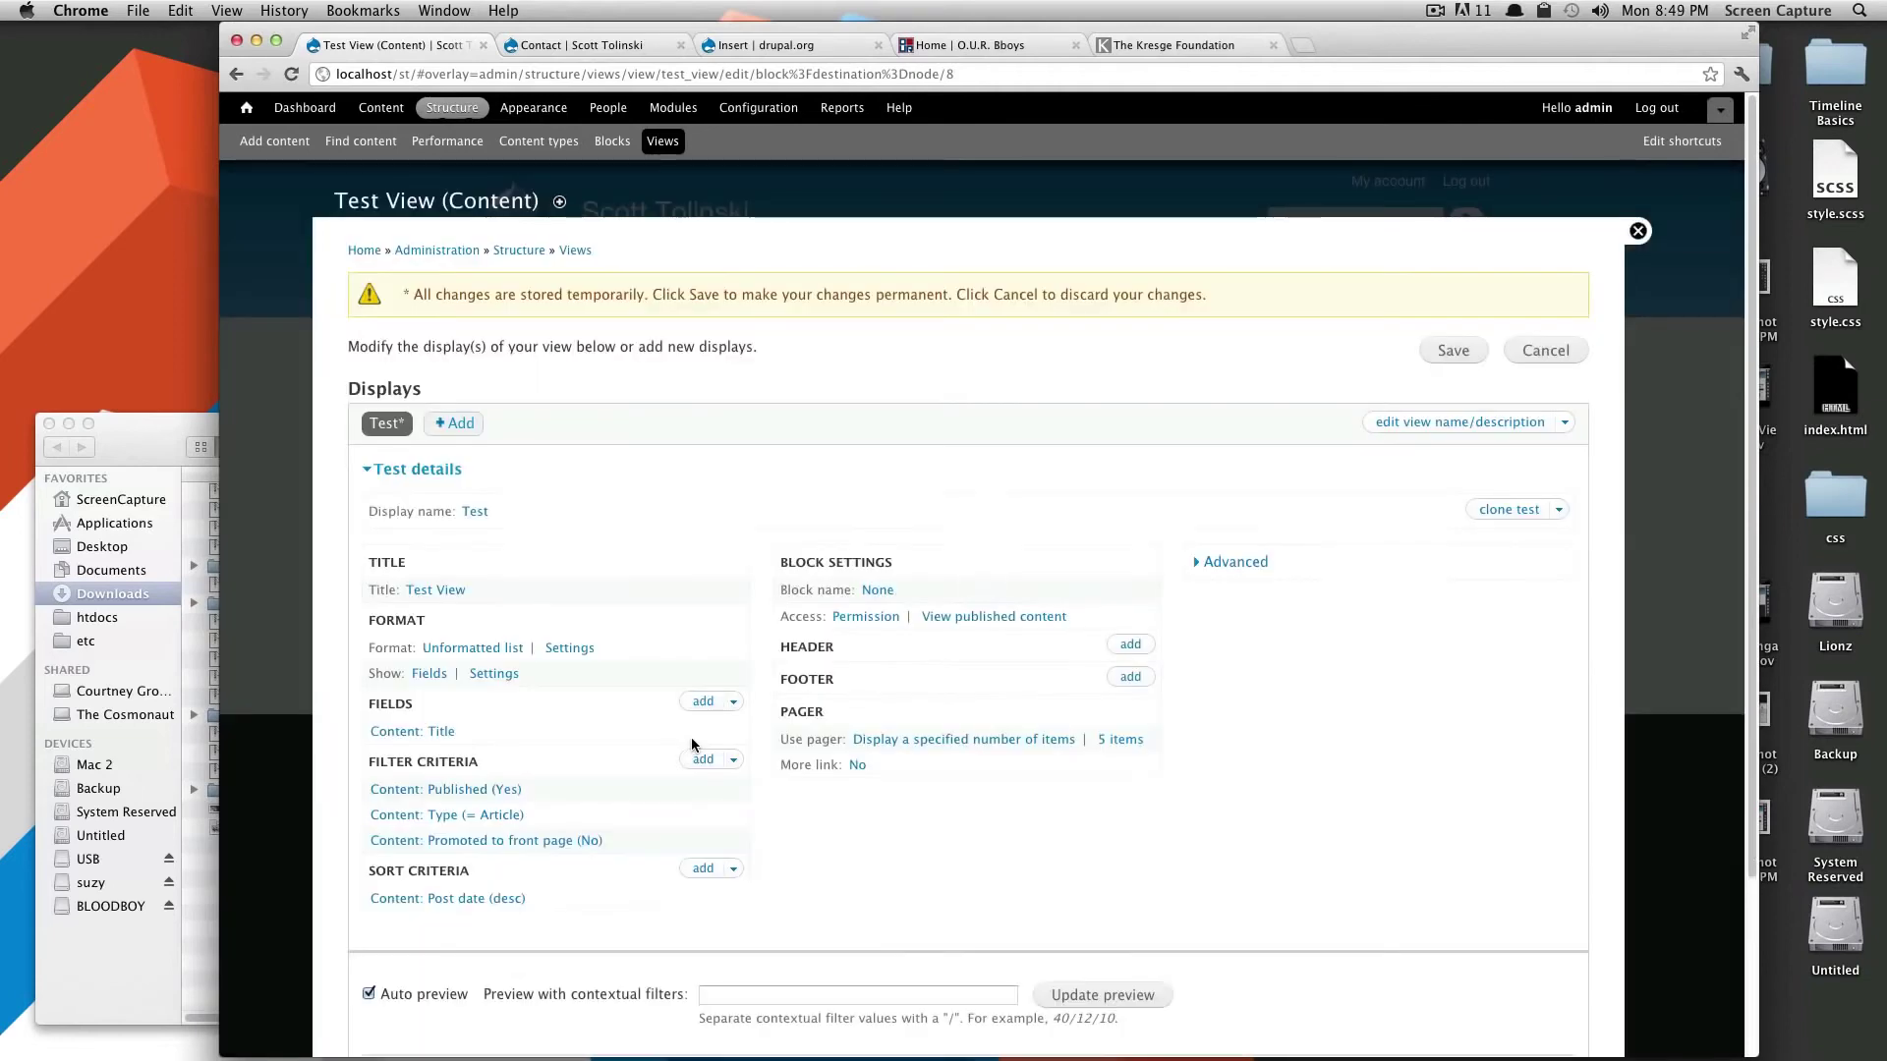
scroll(708, 747, down, 5)
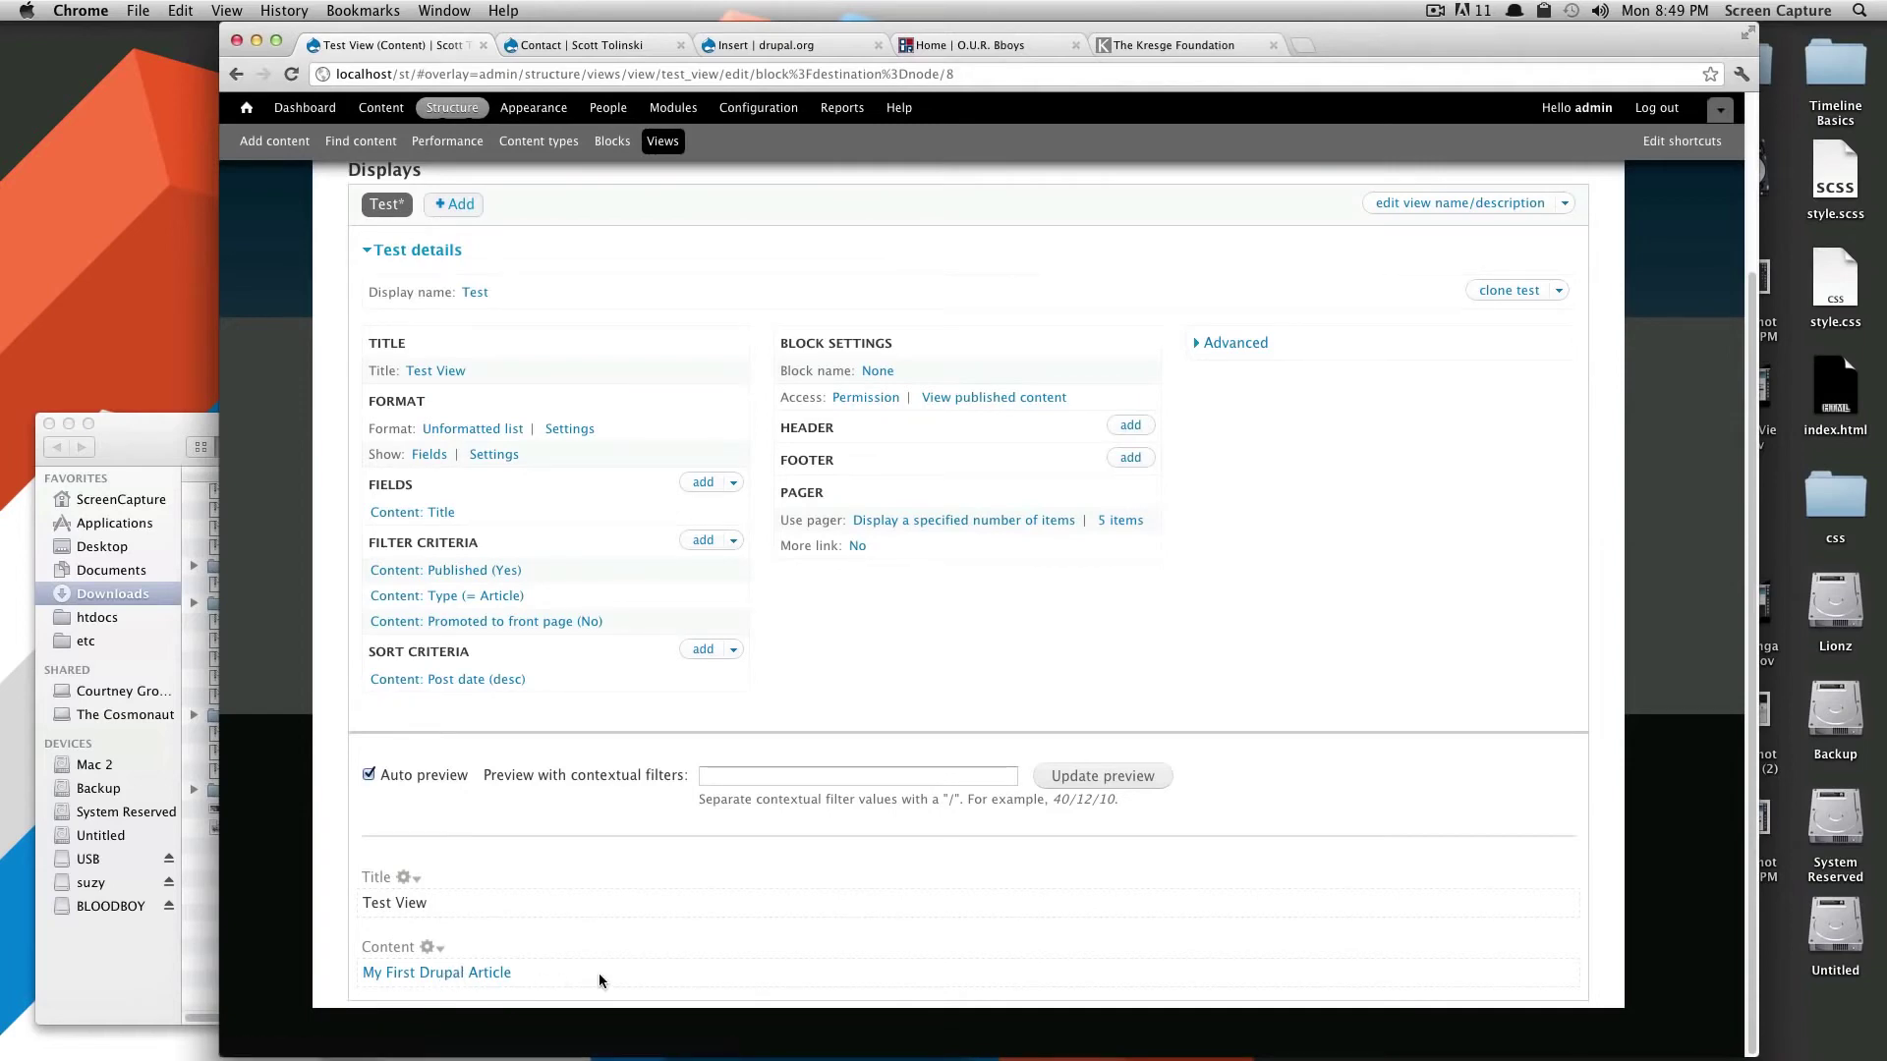
scroll(1360, 529, up, 5)
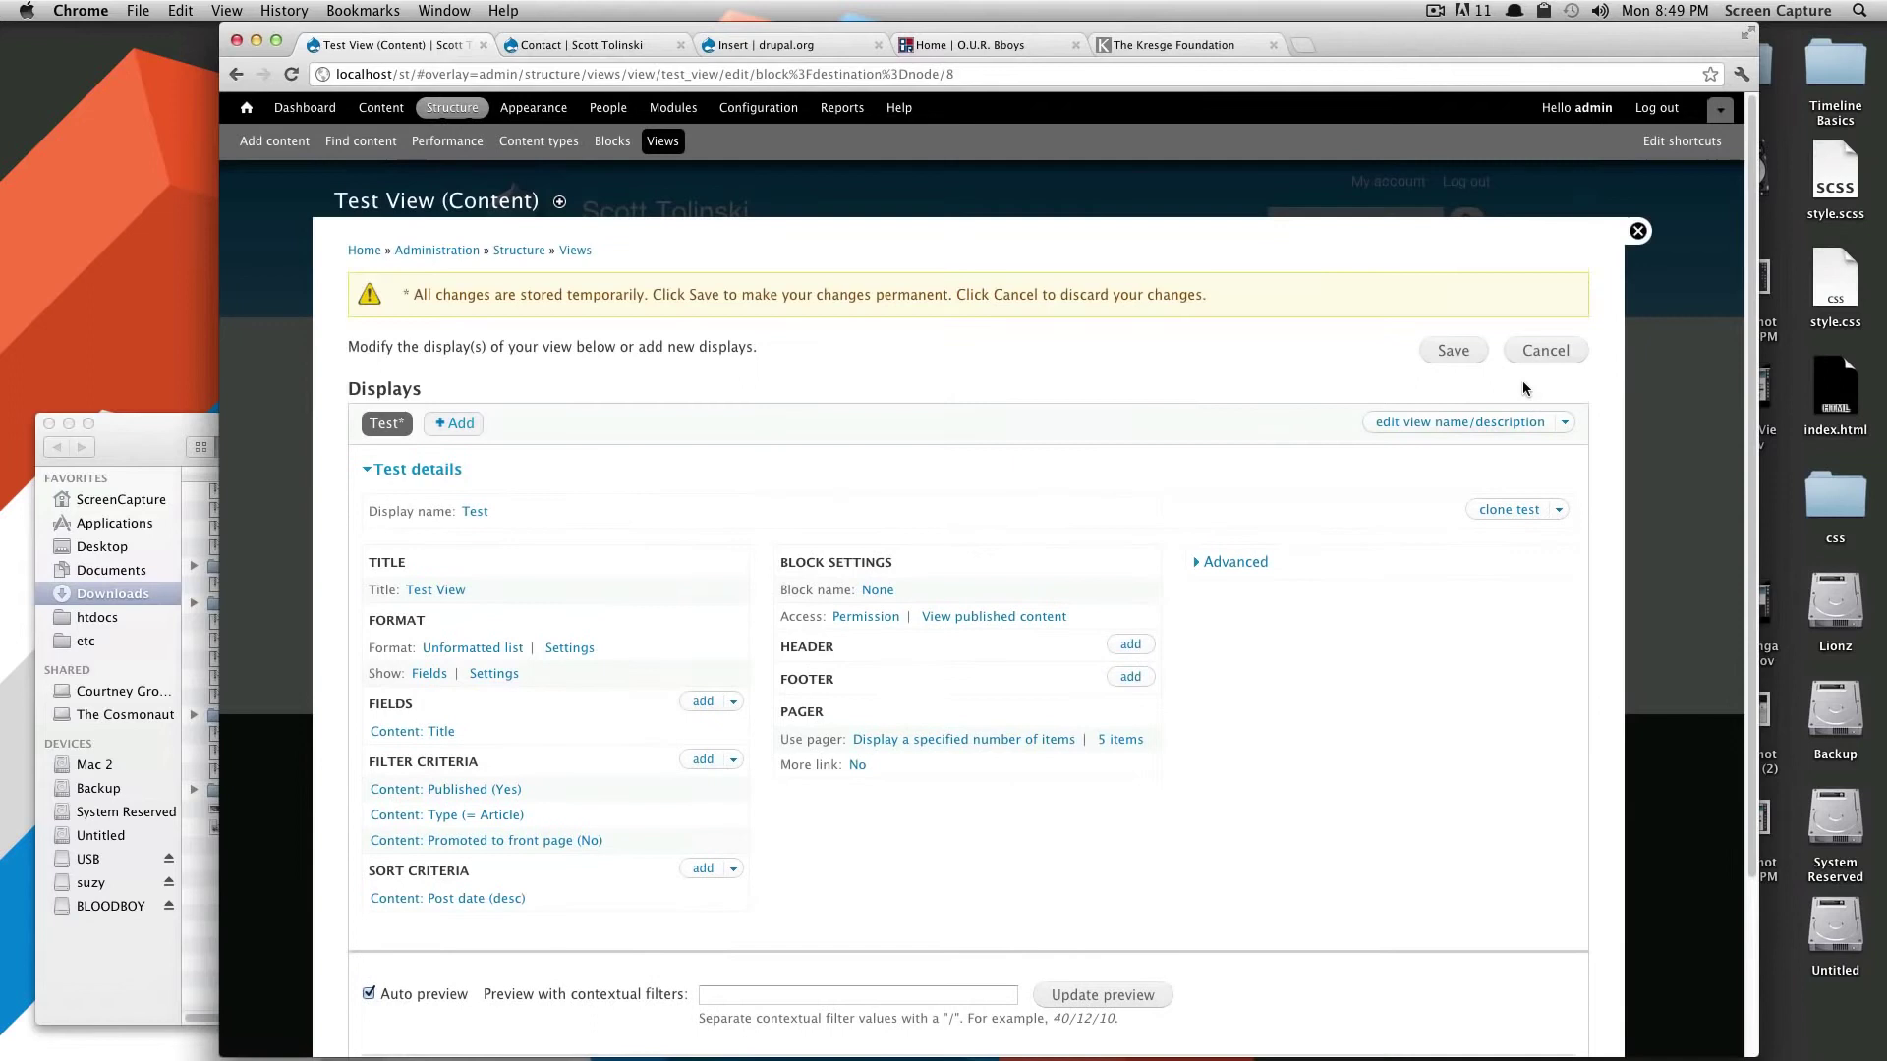
click(1450, 352)
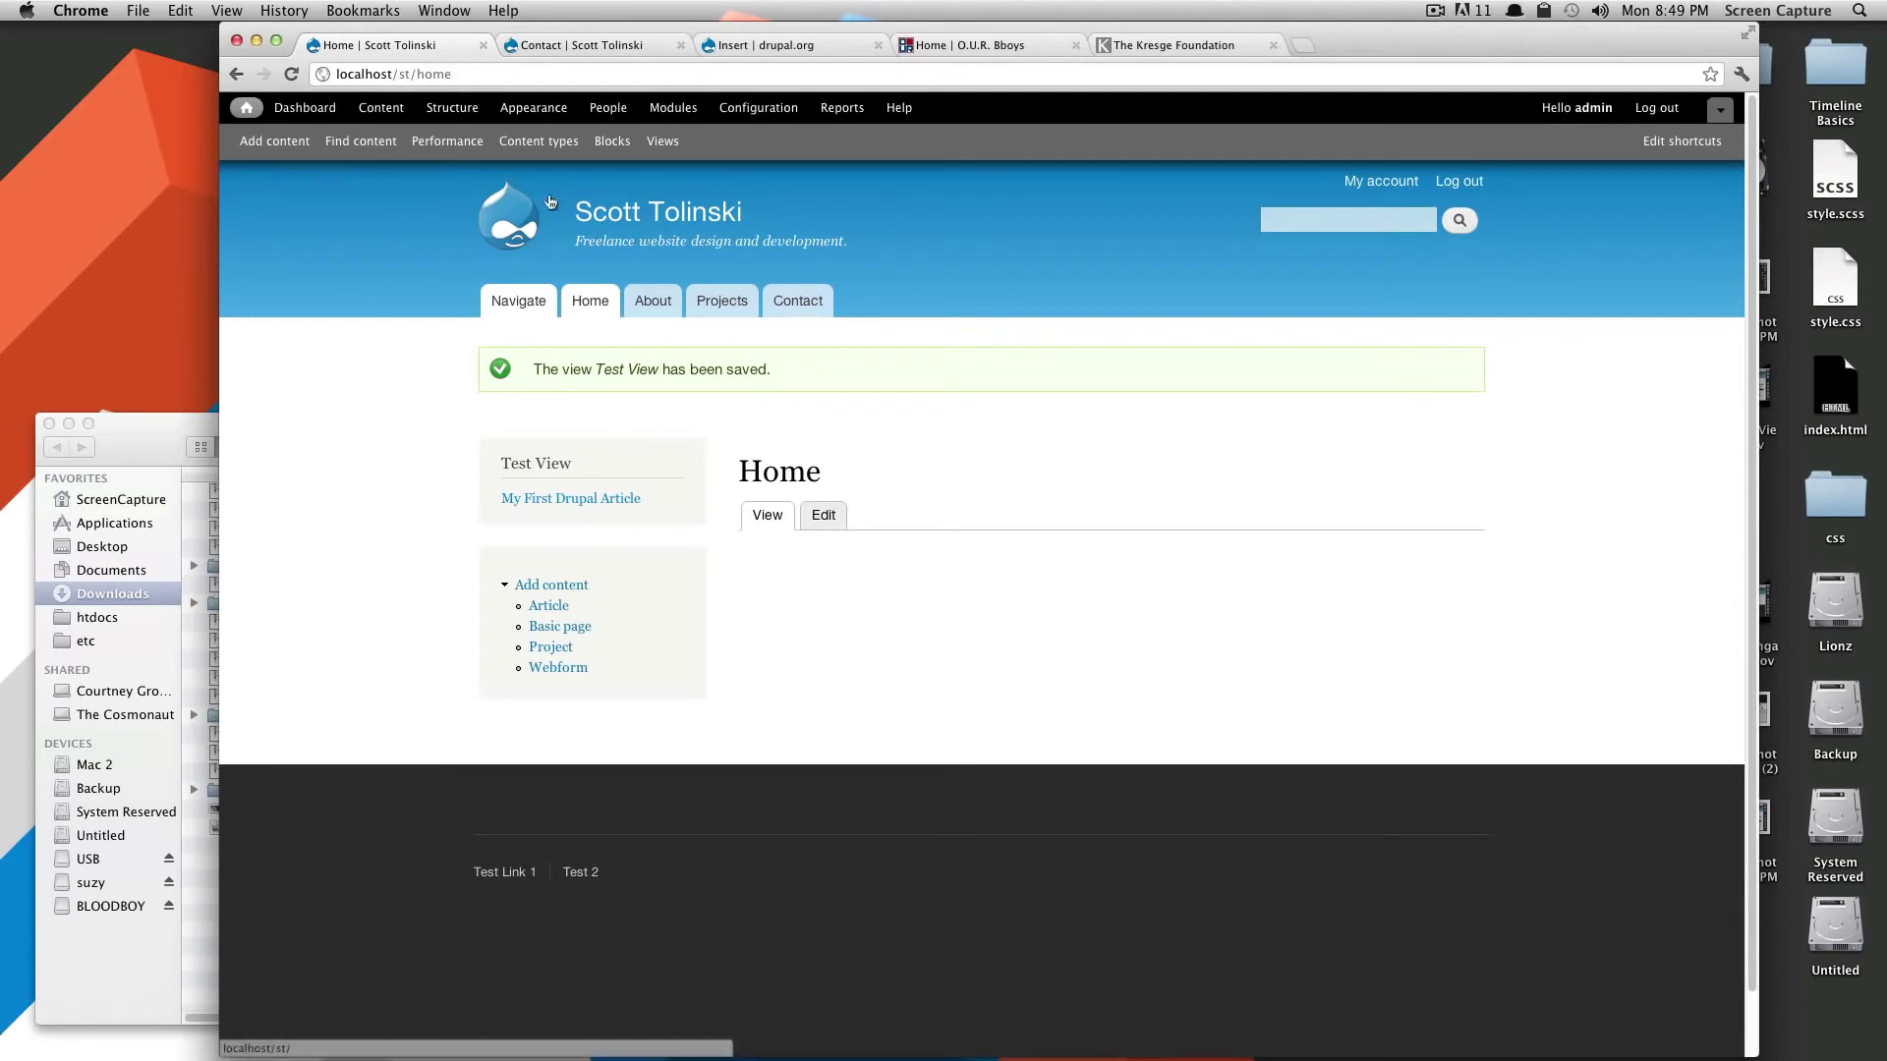
Remove the front-page promotion from the article safds in its publishing options and save the article
click(360, 140)
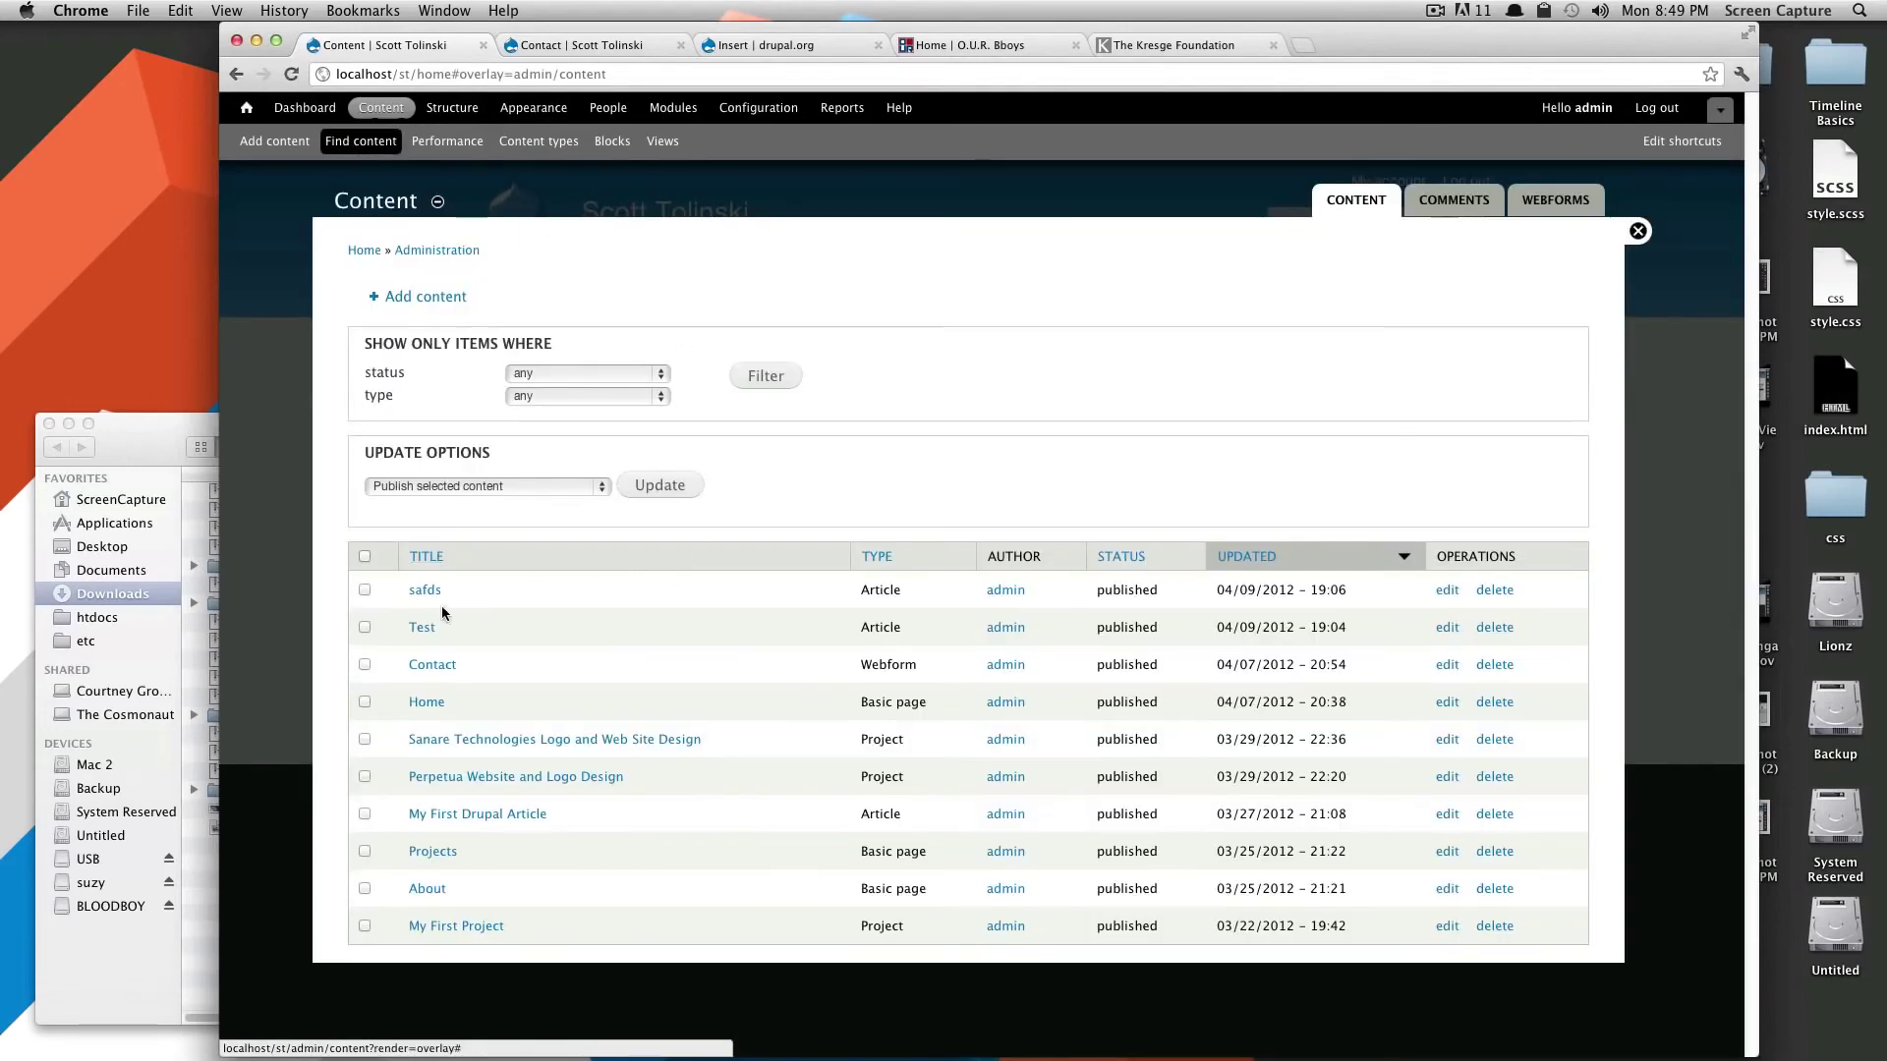
click(425, 591)
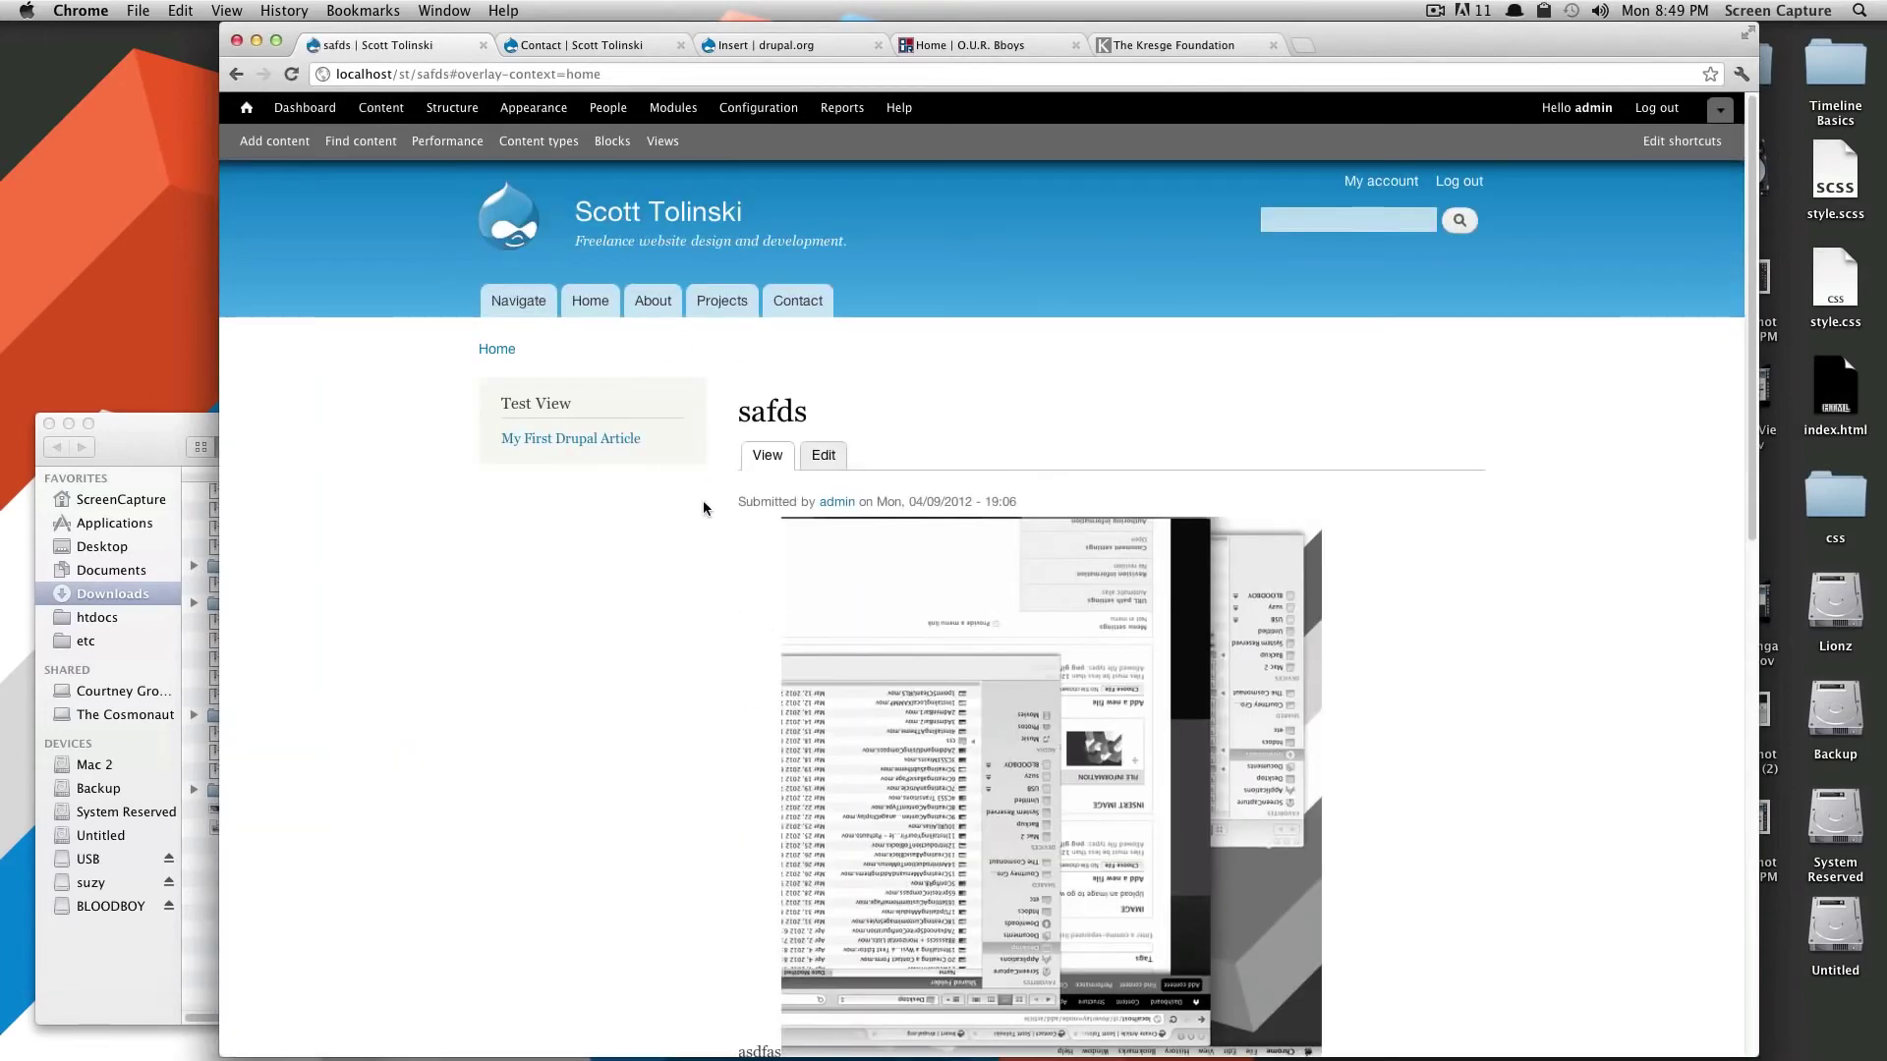
click(824, 456)
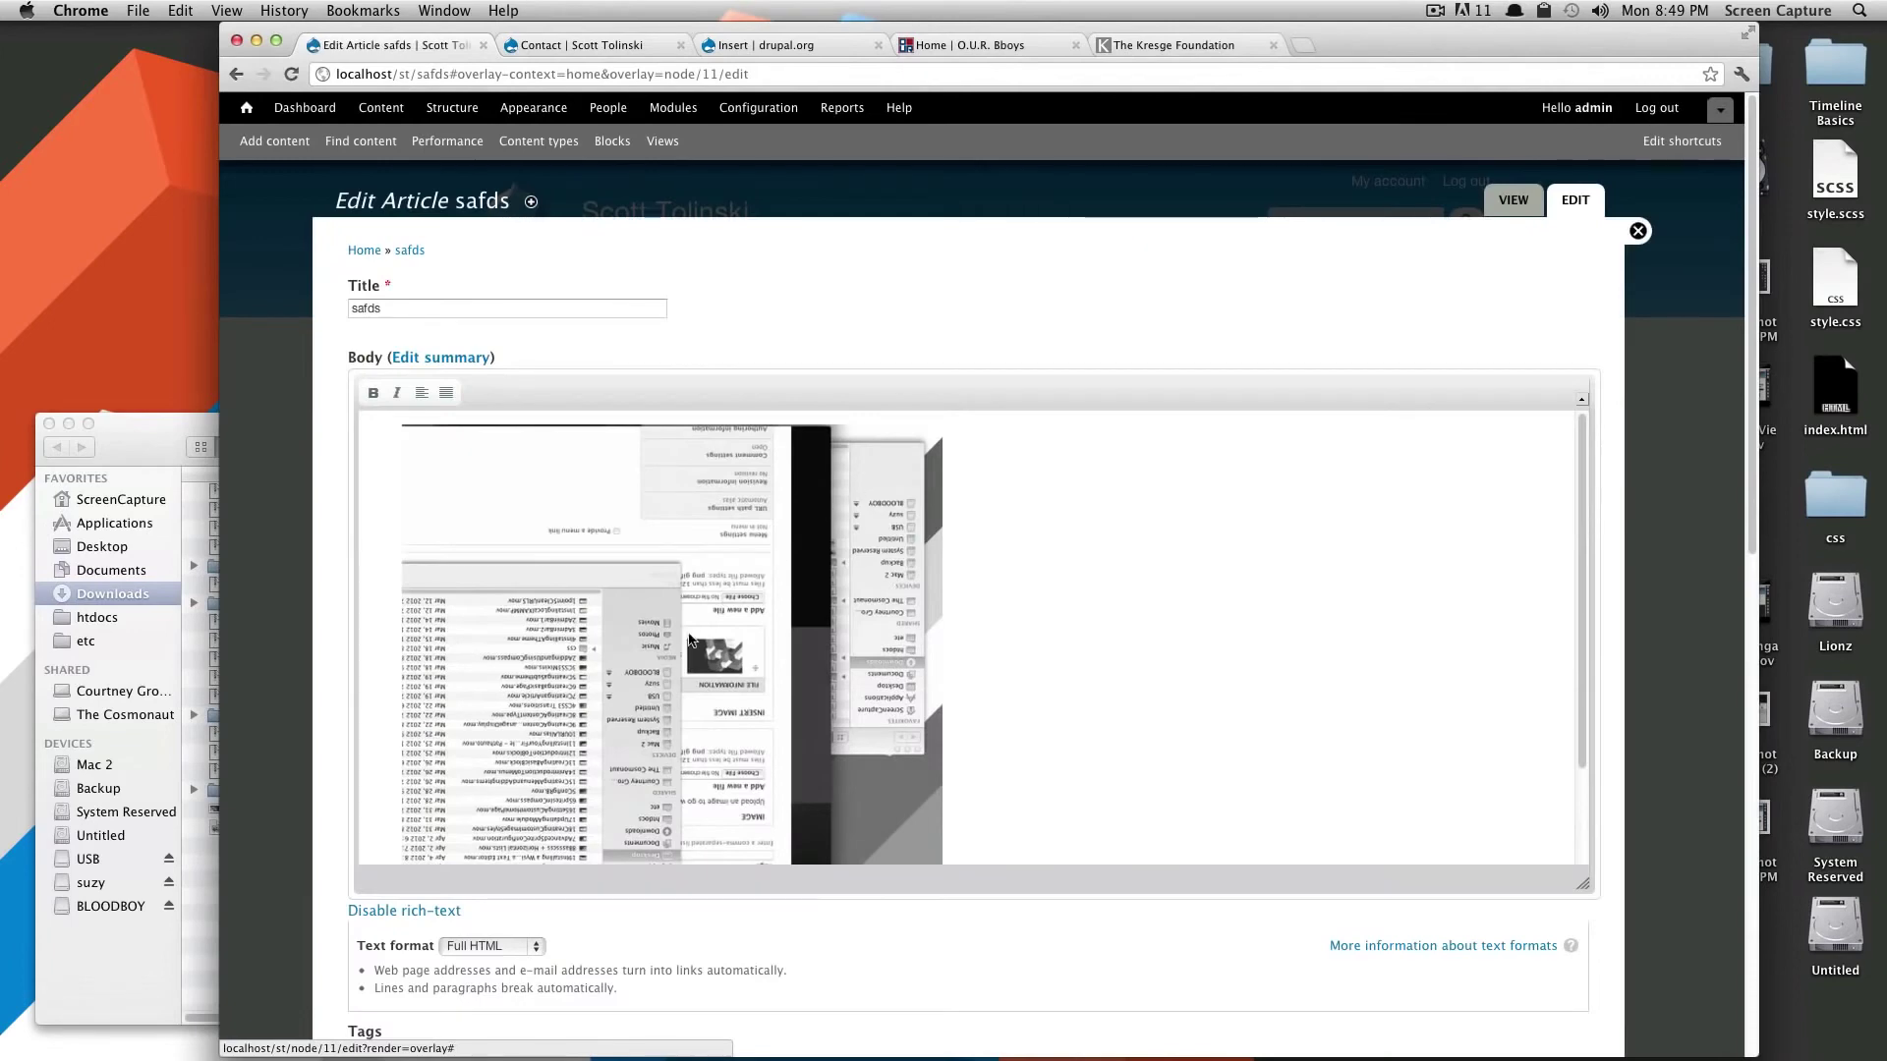
scroll(679, 846, down, 3)
scroll(678, 839, down, 10)
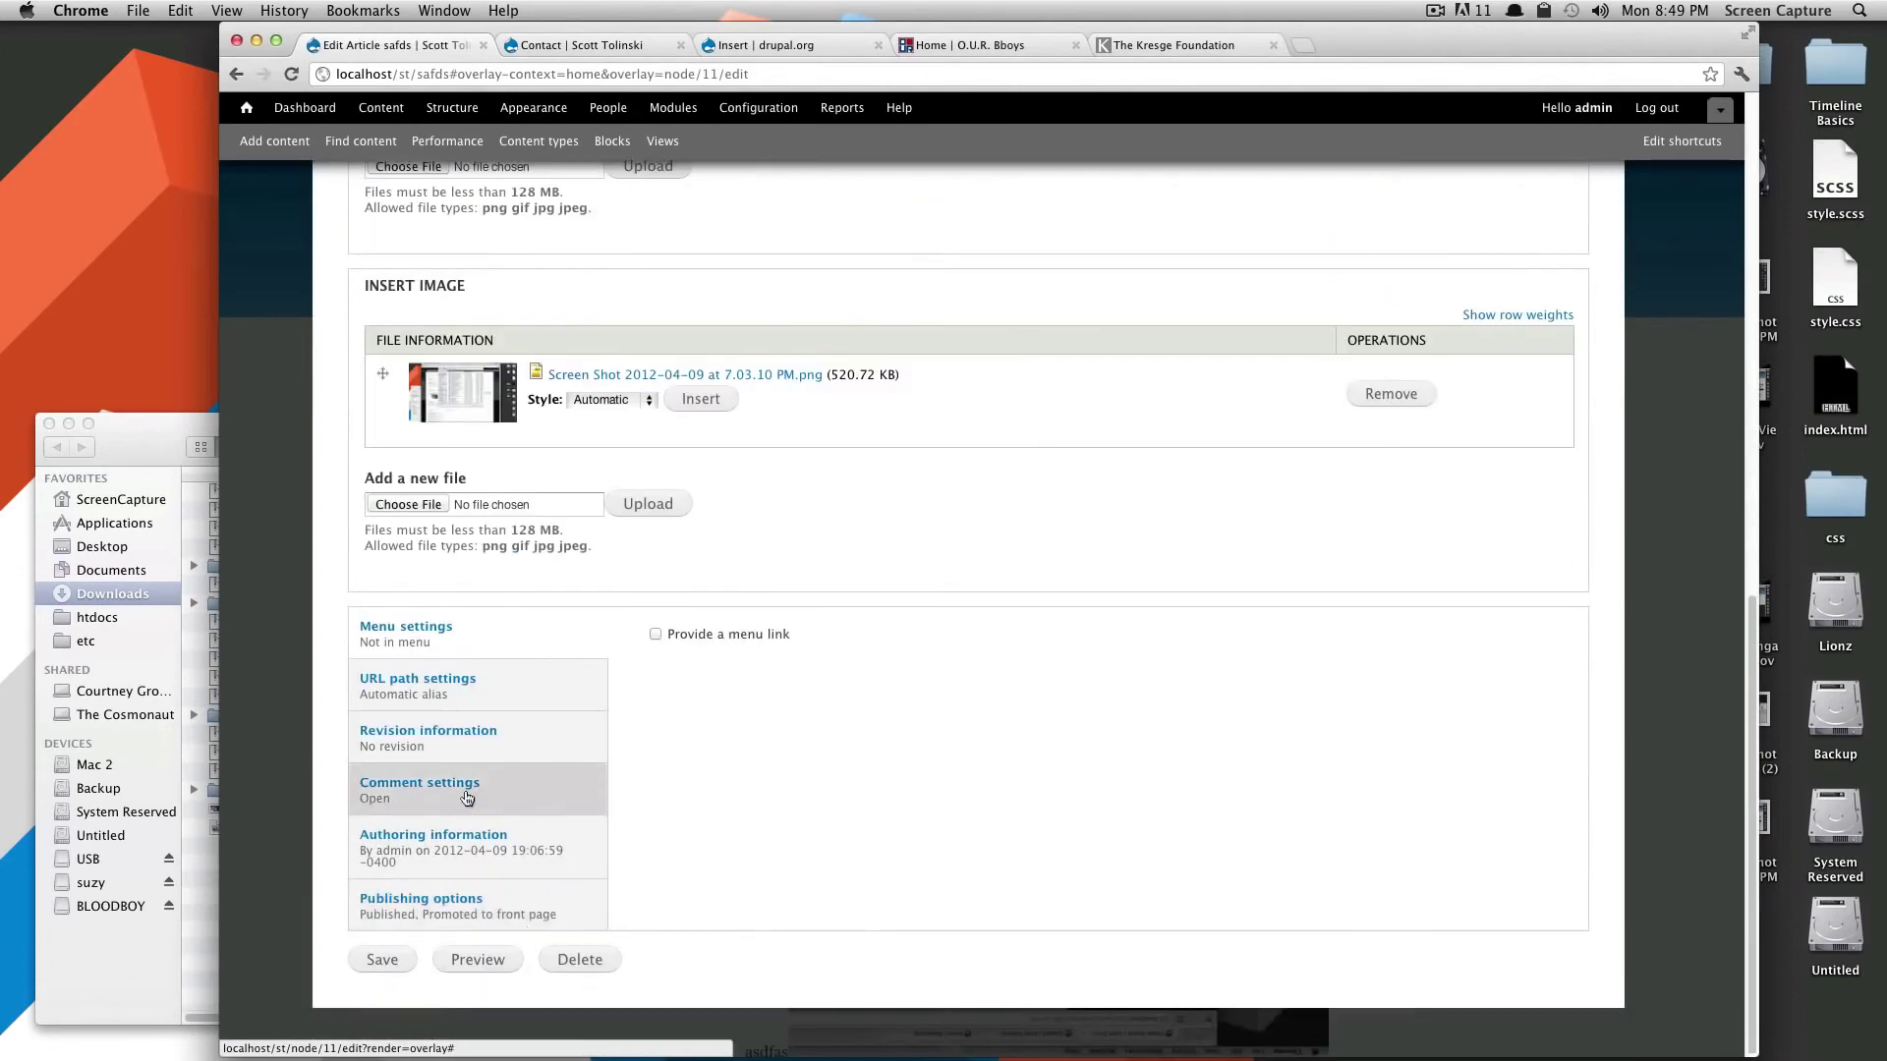
click(526, 900)
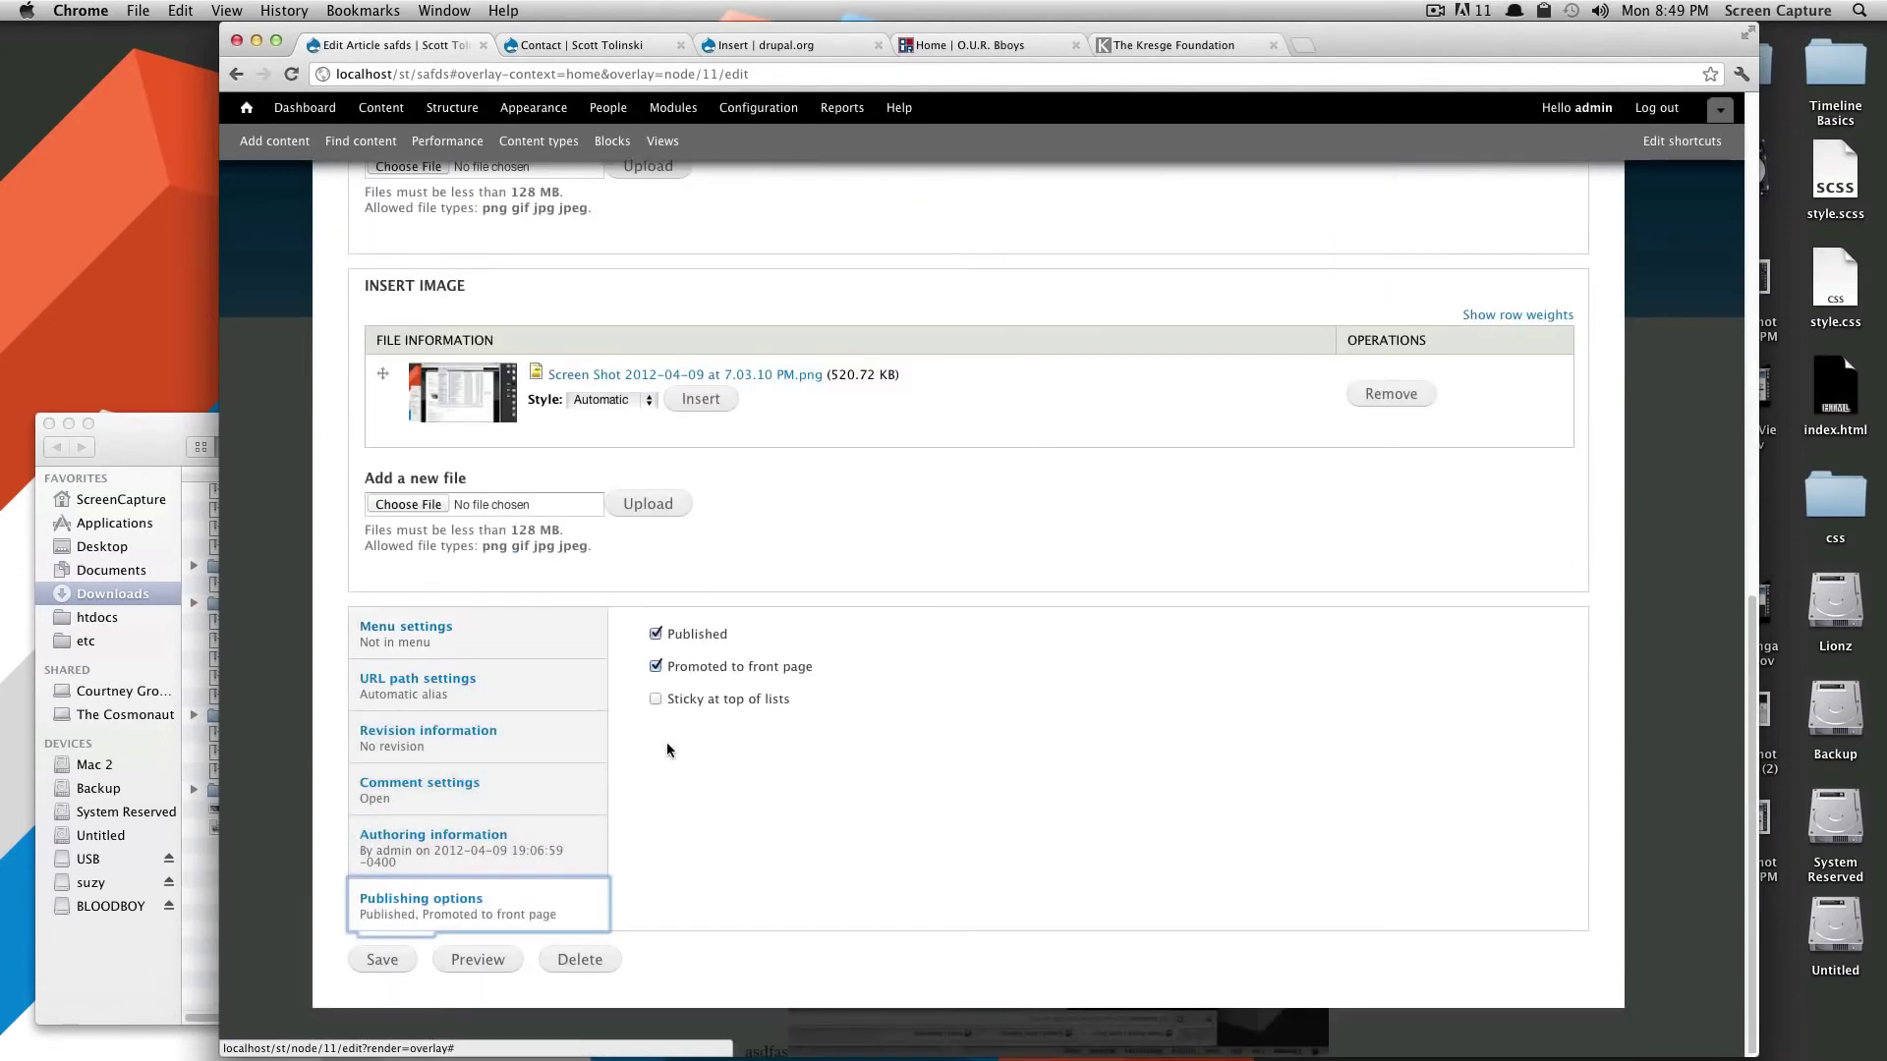
click(649, 667)
click(373, 959)
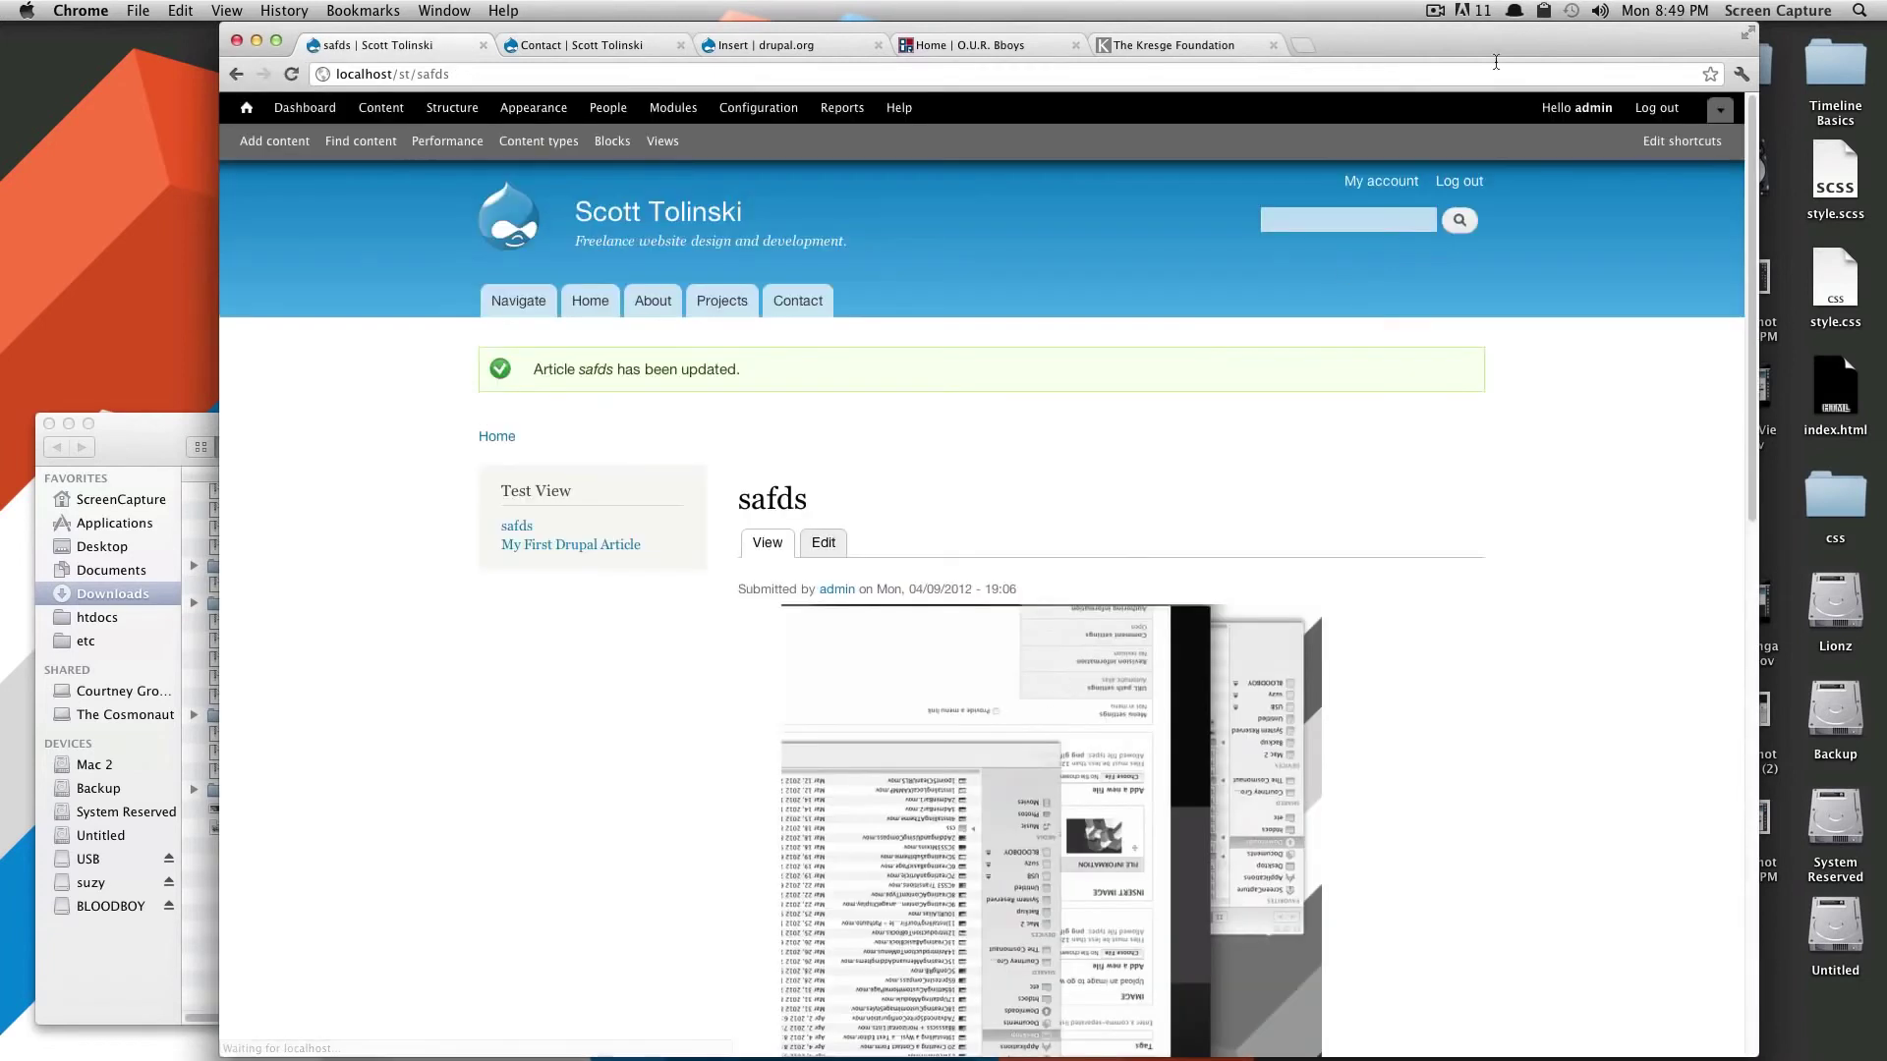
Examine the Test View block's list of links on the article page and on the site's front page
scroll(775, 491, down, 1)
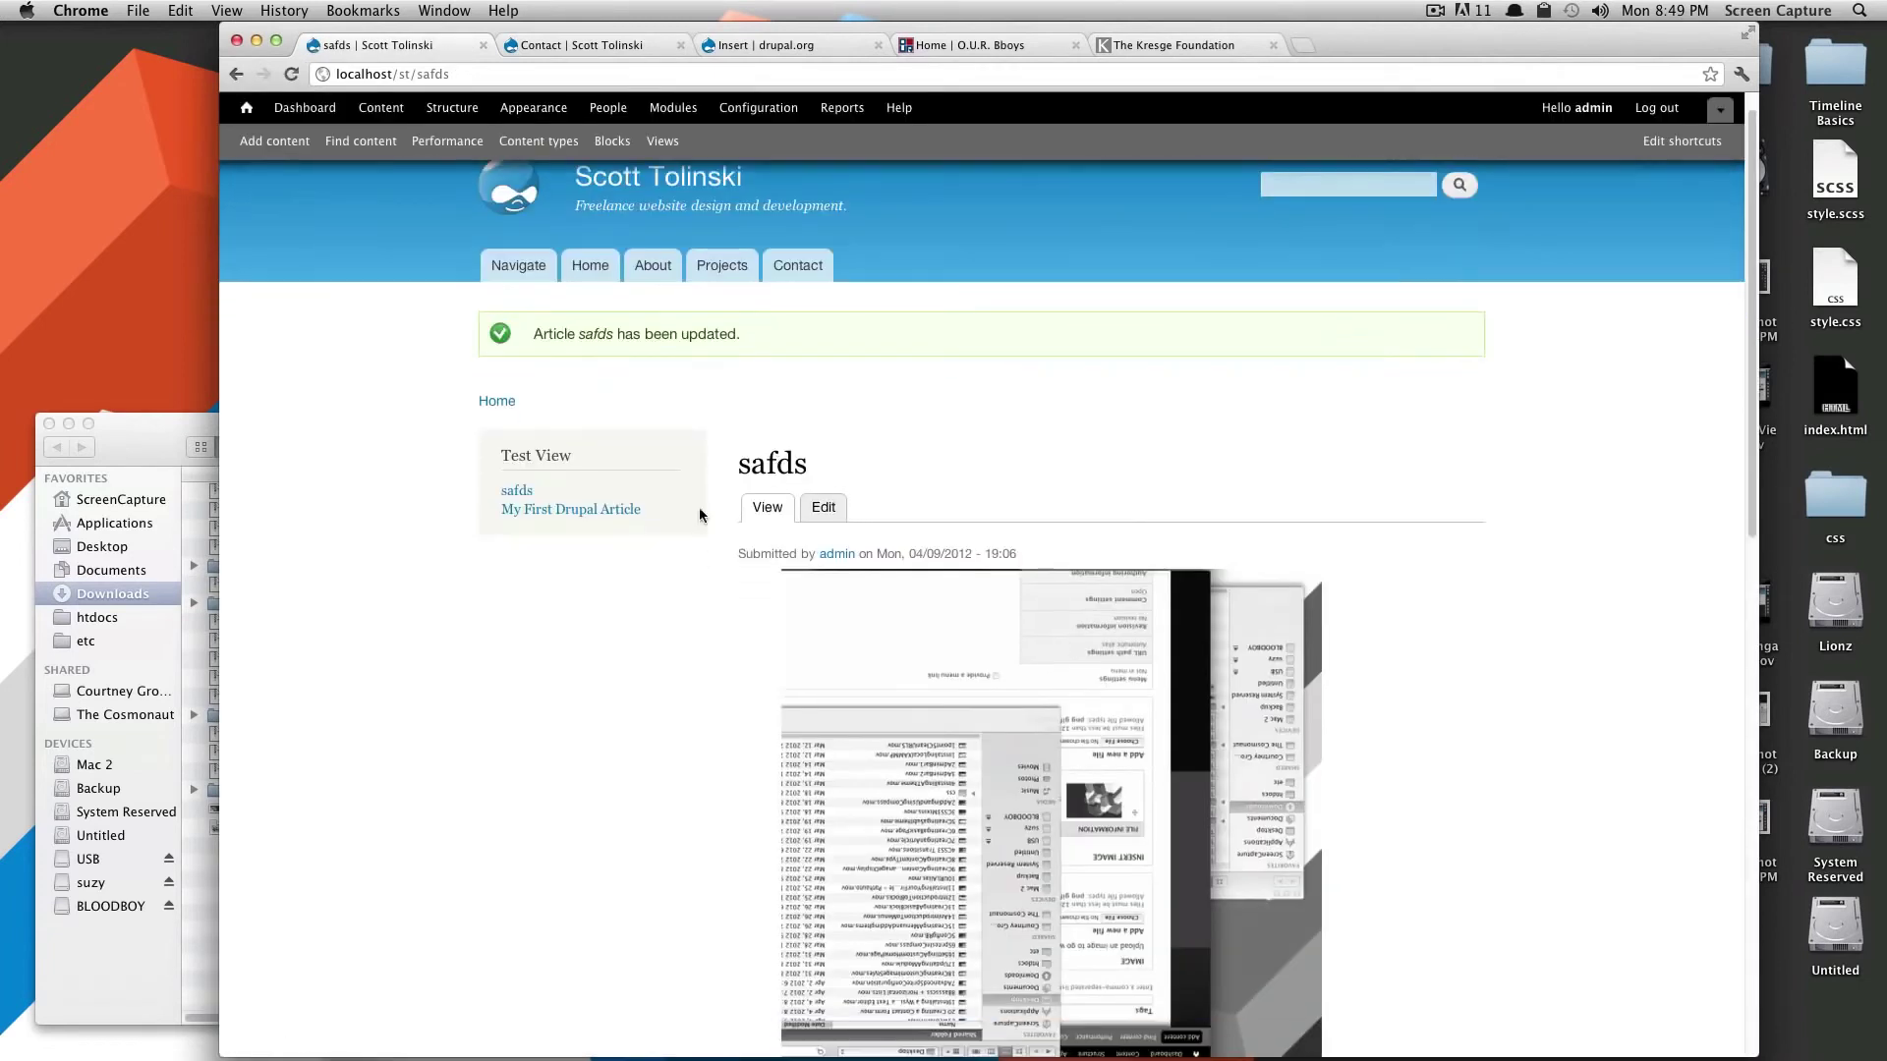
click(609, 187)
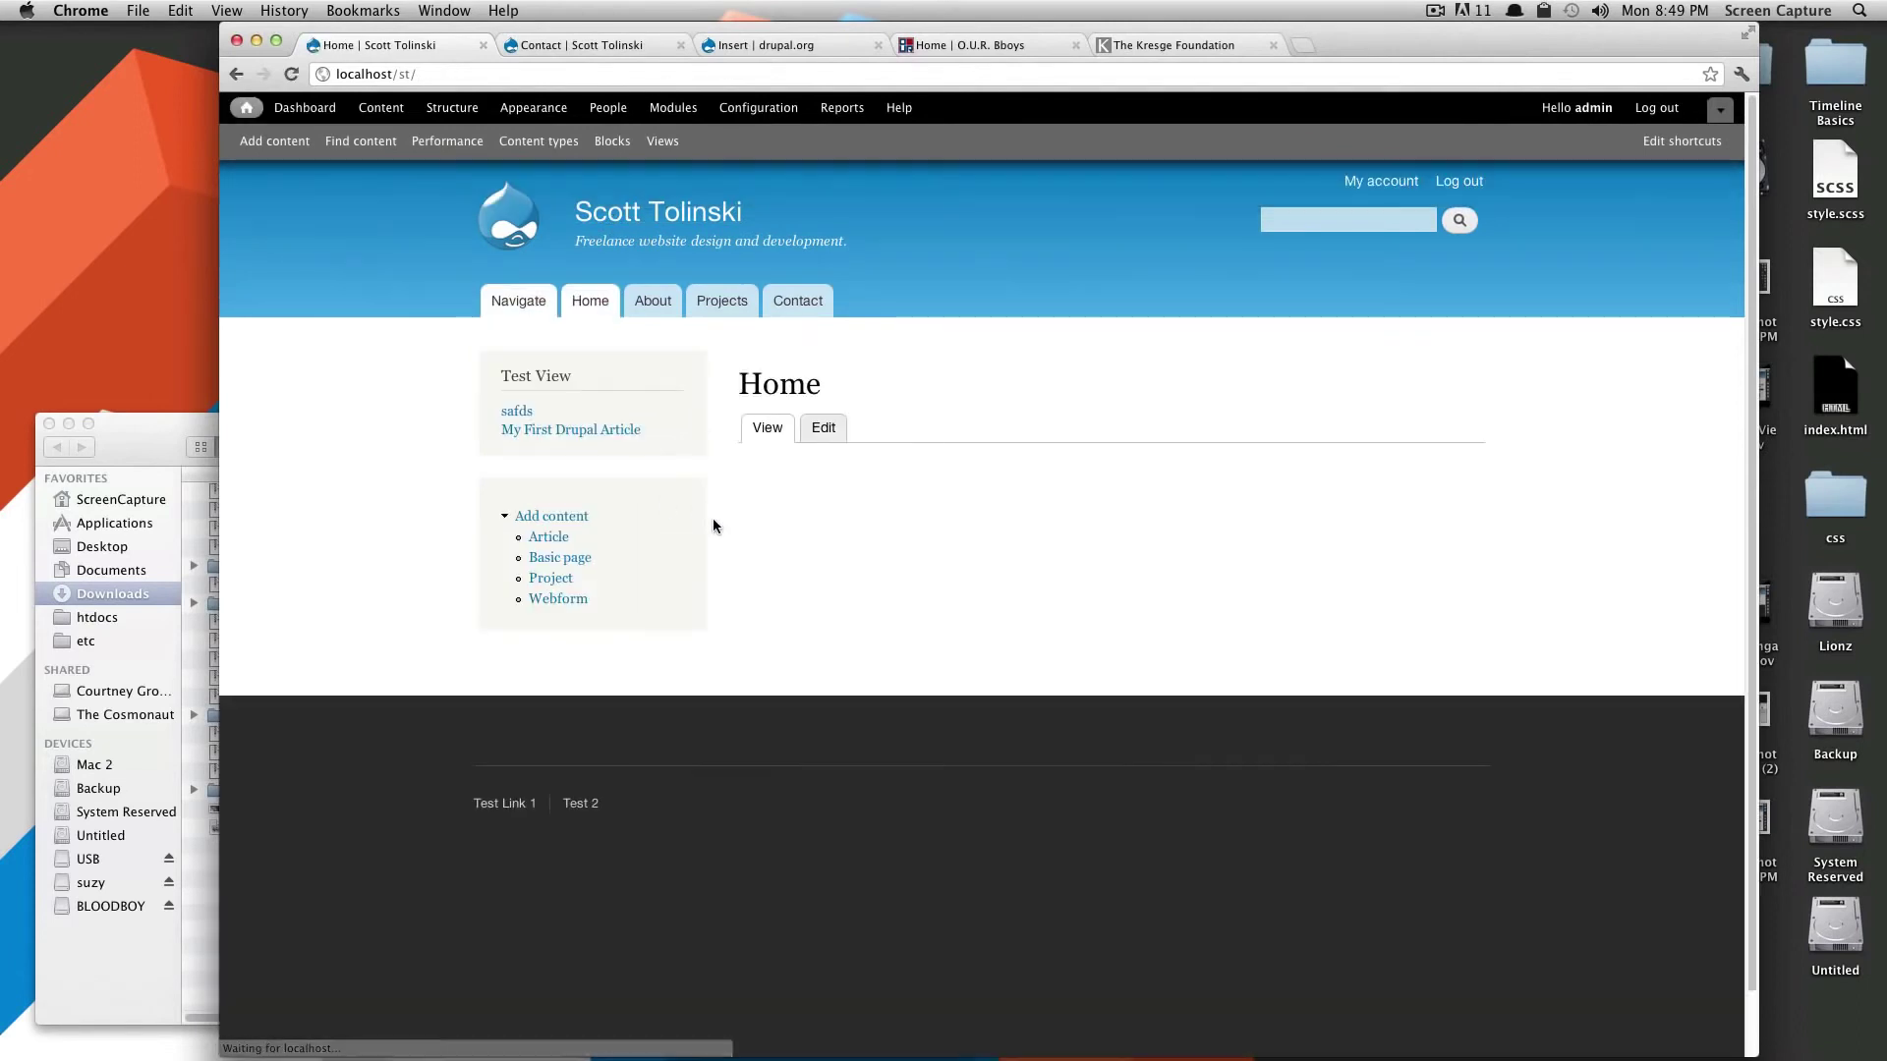
mouse_move(501, 377)
mouse_down()
mouse_move(575, 376)
mouse_move(495, 406)
mouse_up()
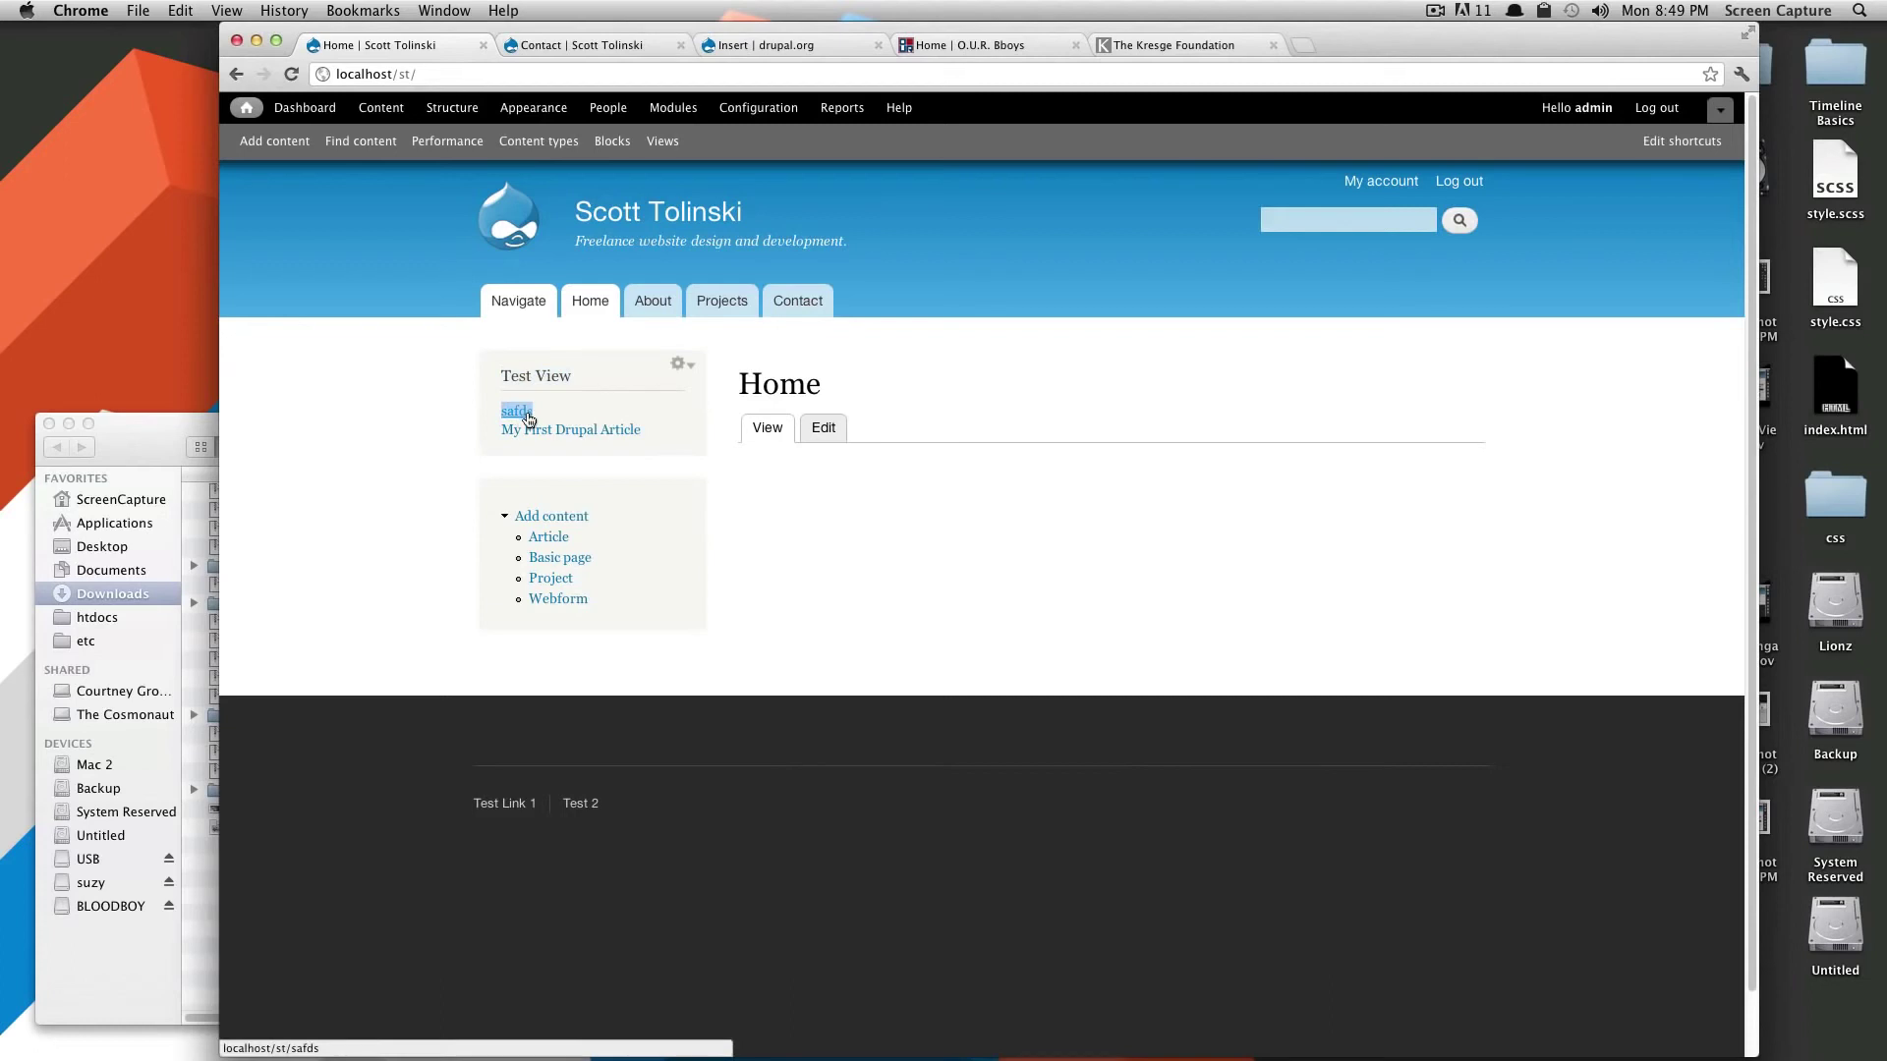
click(580, 408)
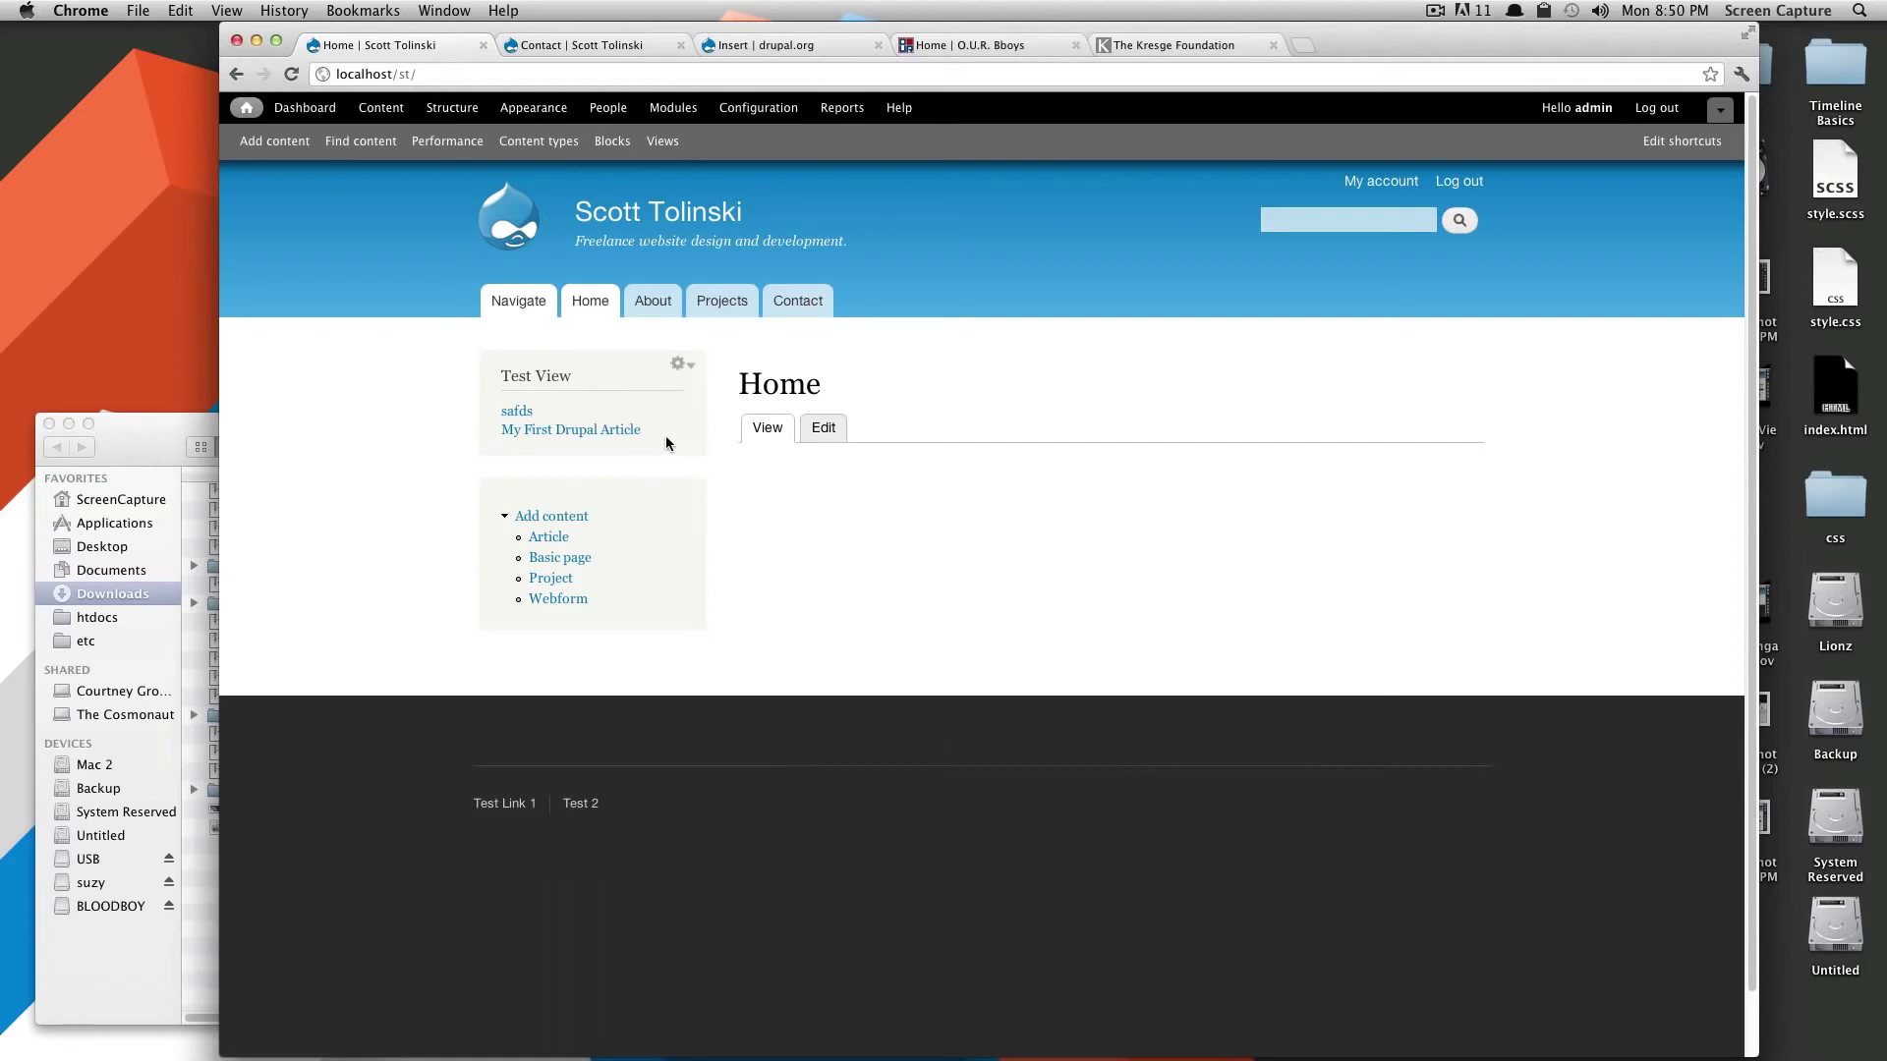
Switch to the Kresge Foundation site and examine its Recent News and Featured News sections as examples of filtered views
click(1193, 43)
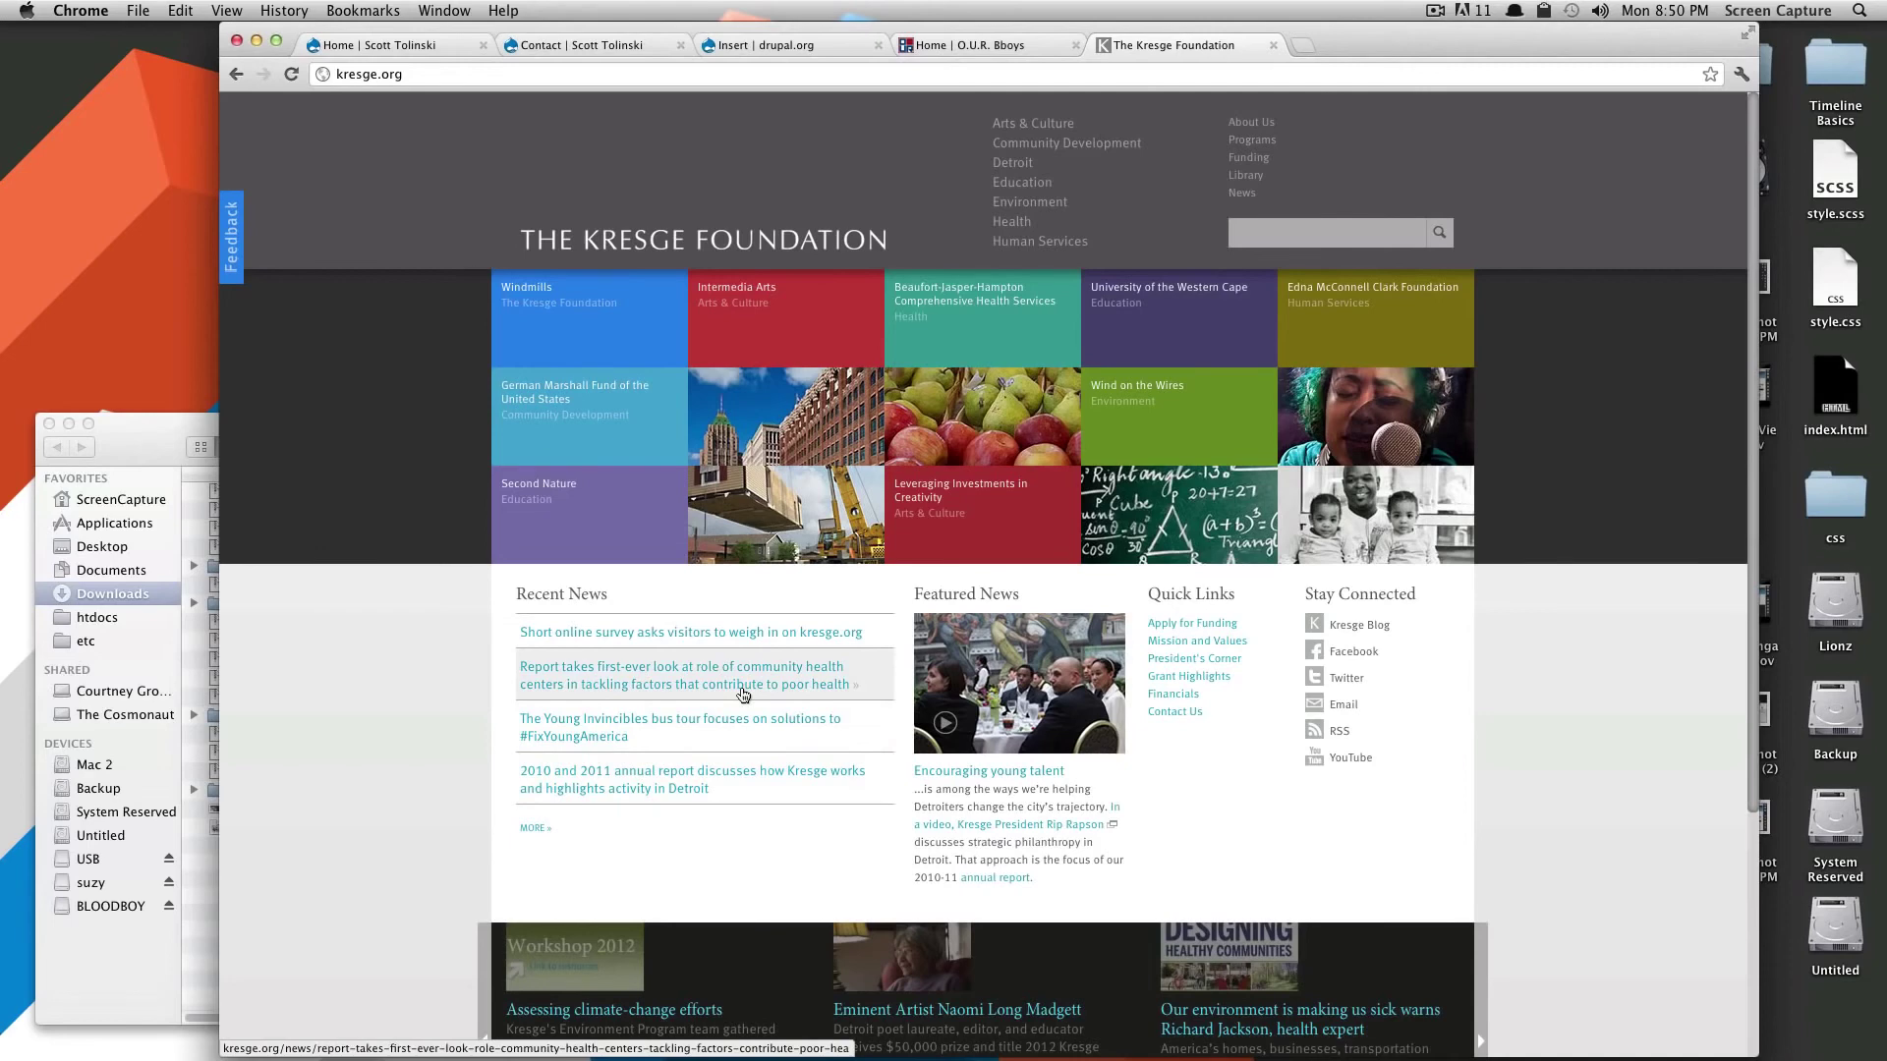
drag(1013, 593, 910, 586)
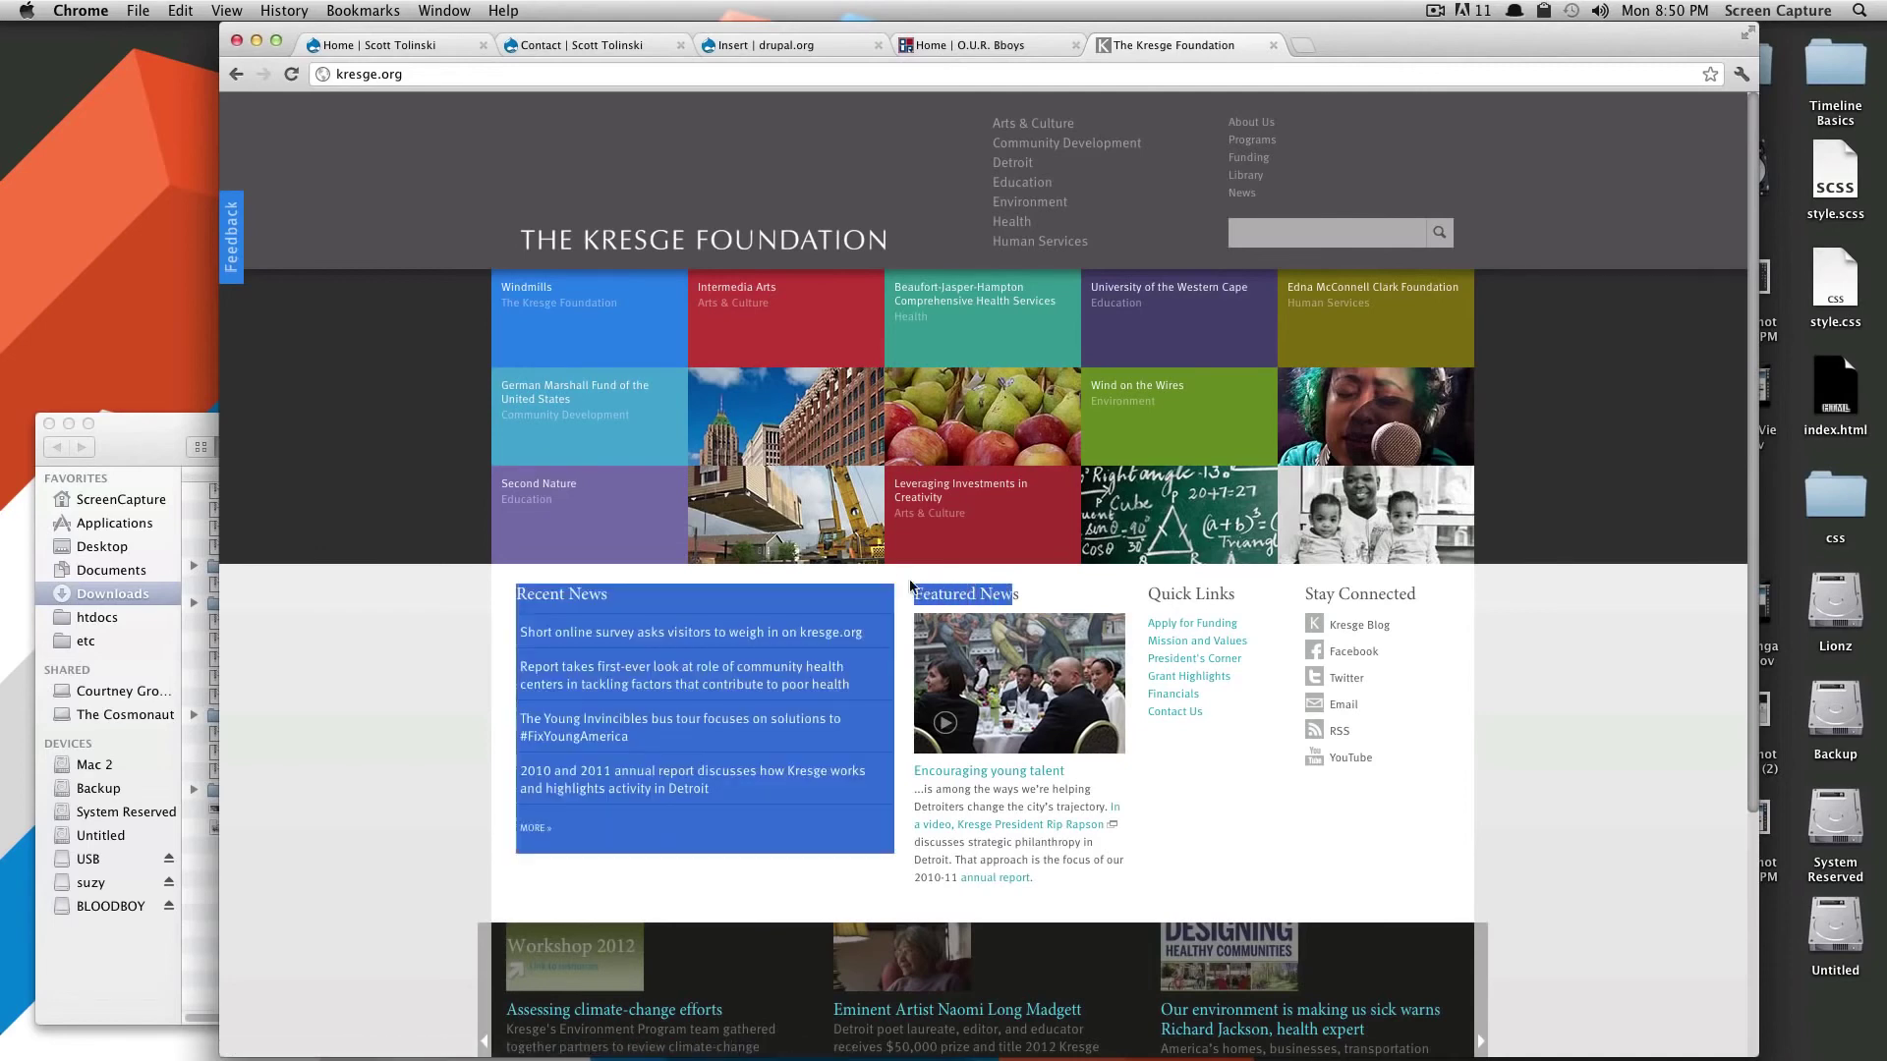
click(1008, 590)
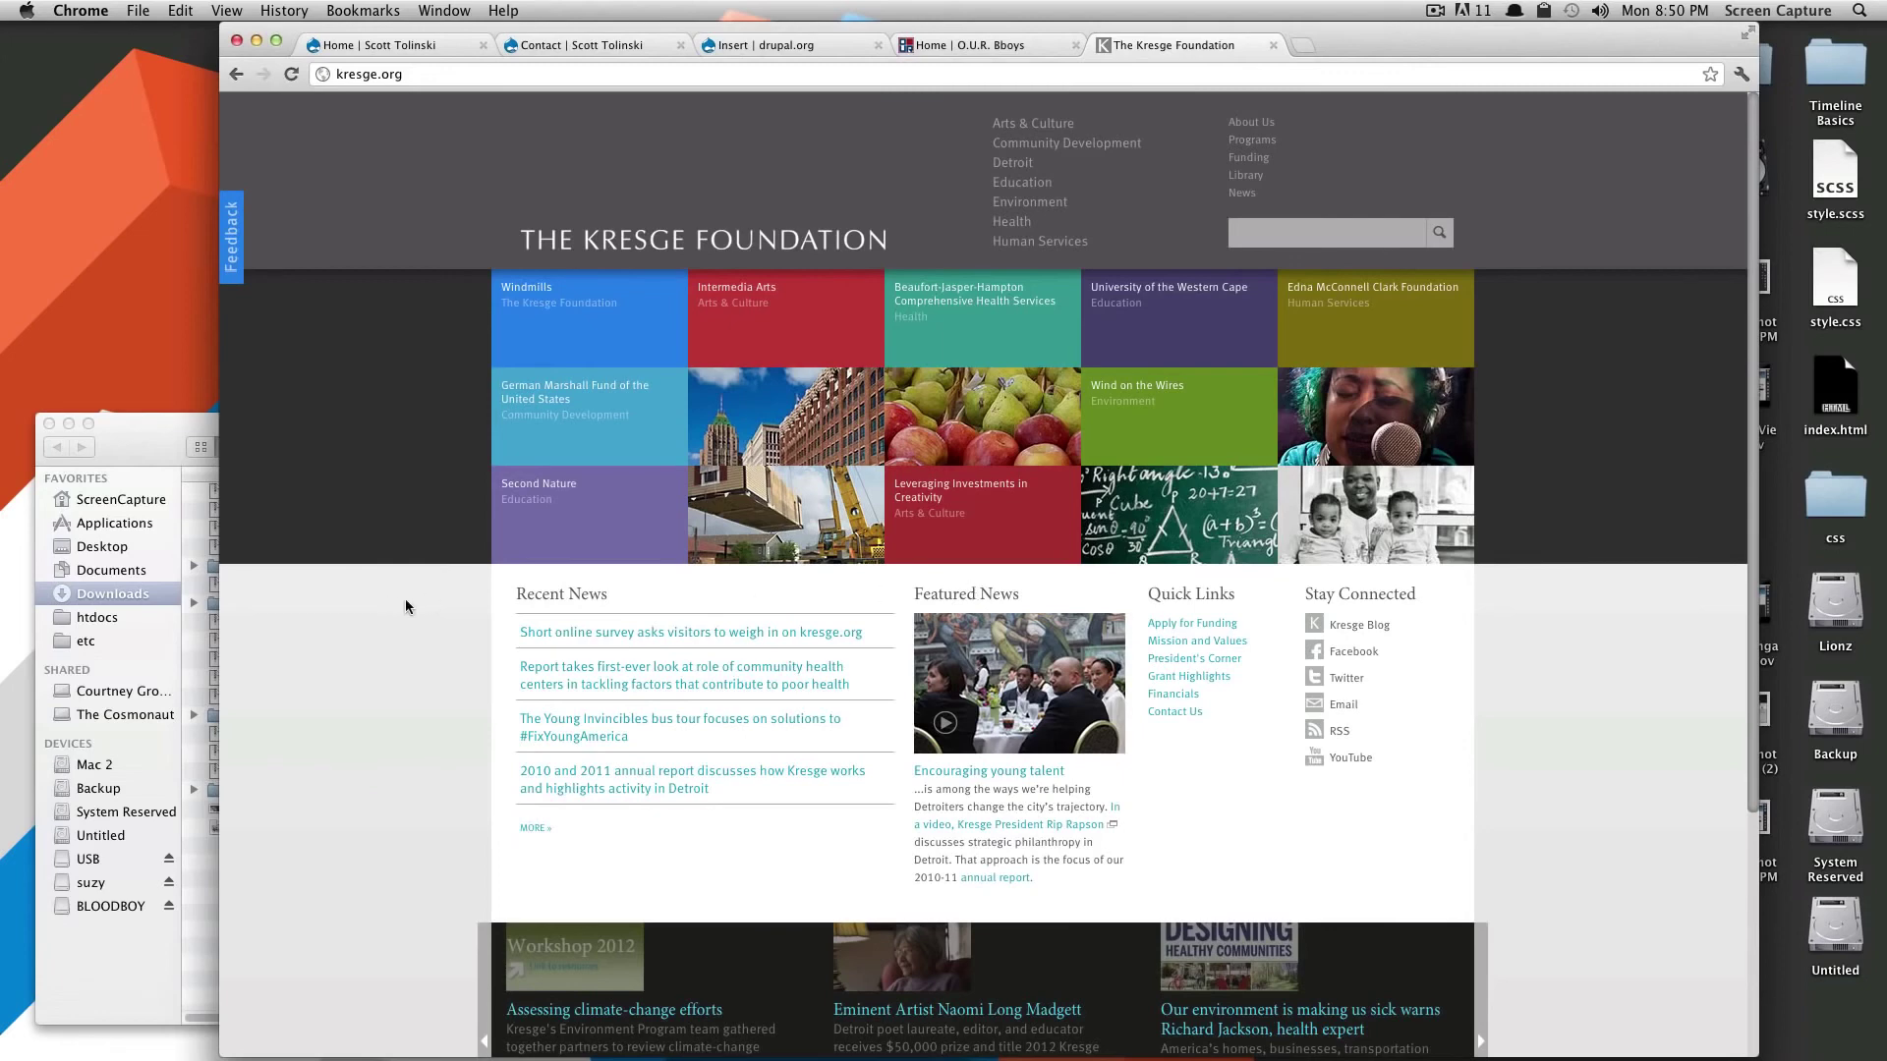
drag(638, 605, 535, 596)
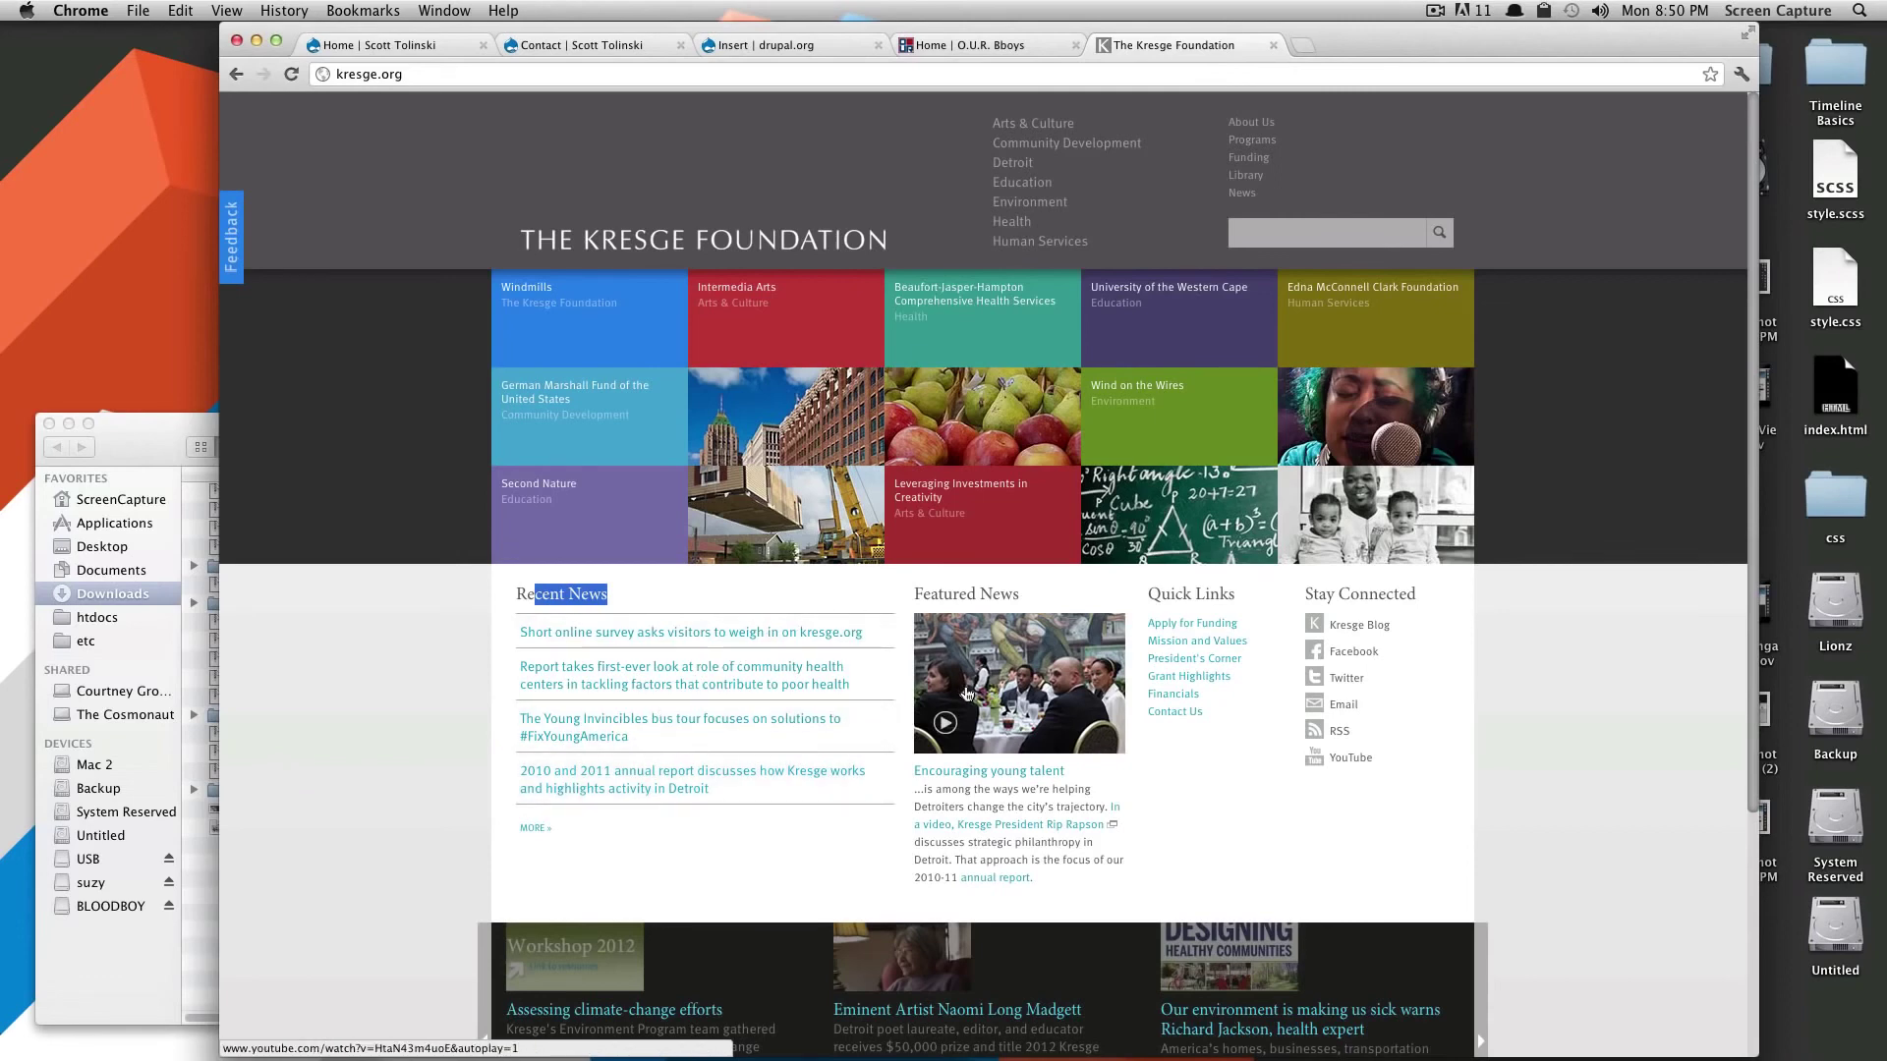
click(729, 598)
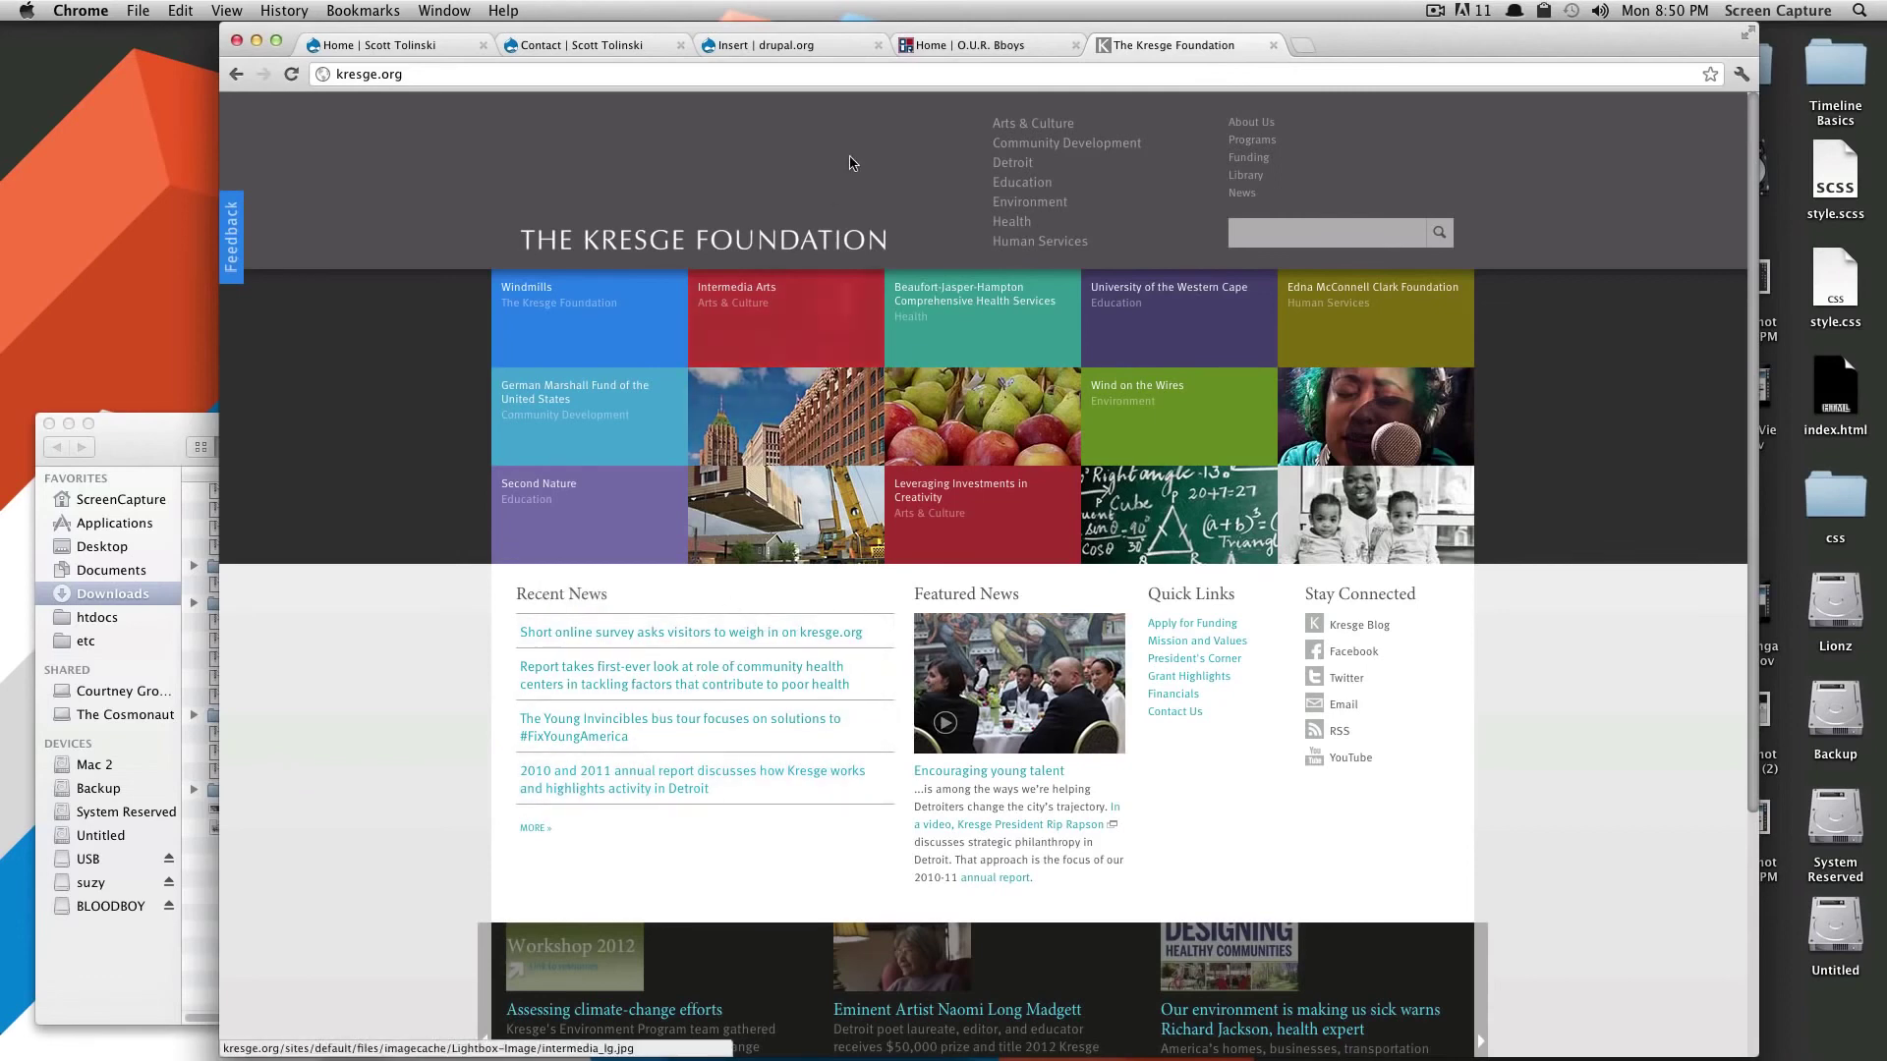
Return to the Drupal site's front page, open the Test View for editing and look through the available filter criteria without adding one
click(412, 47)
click(558, 45)
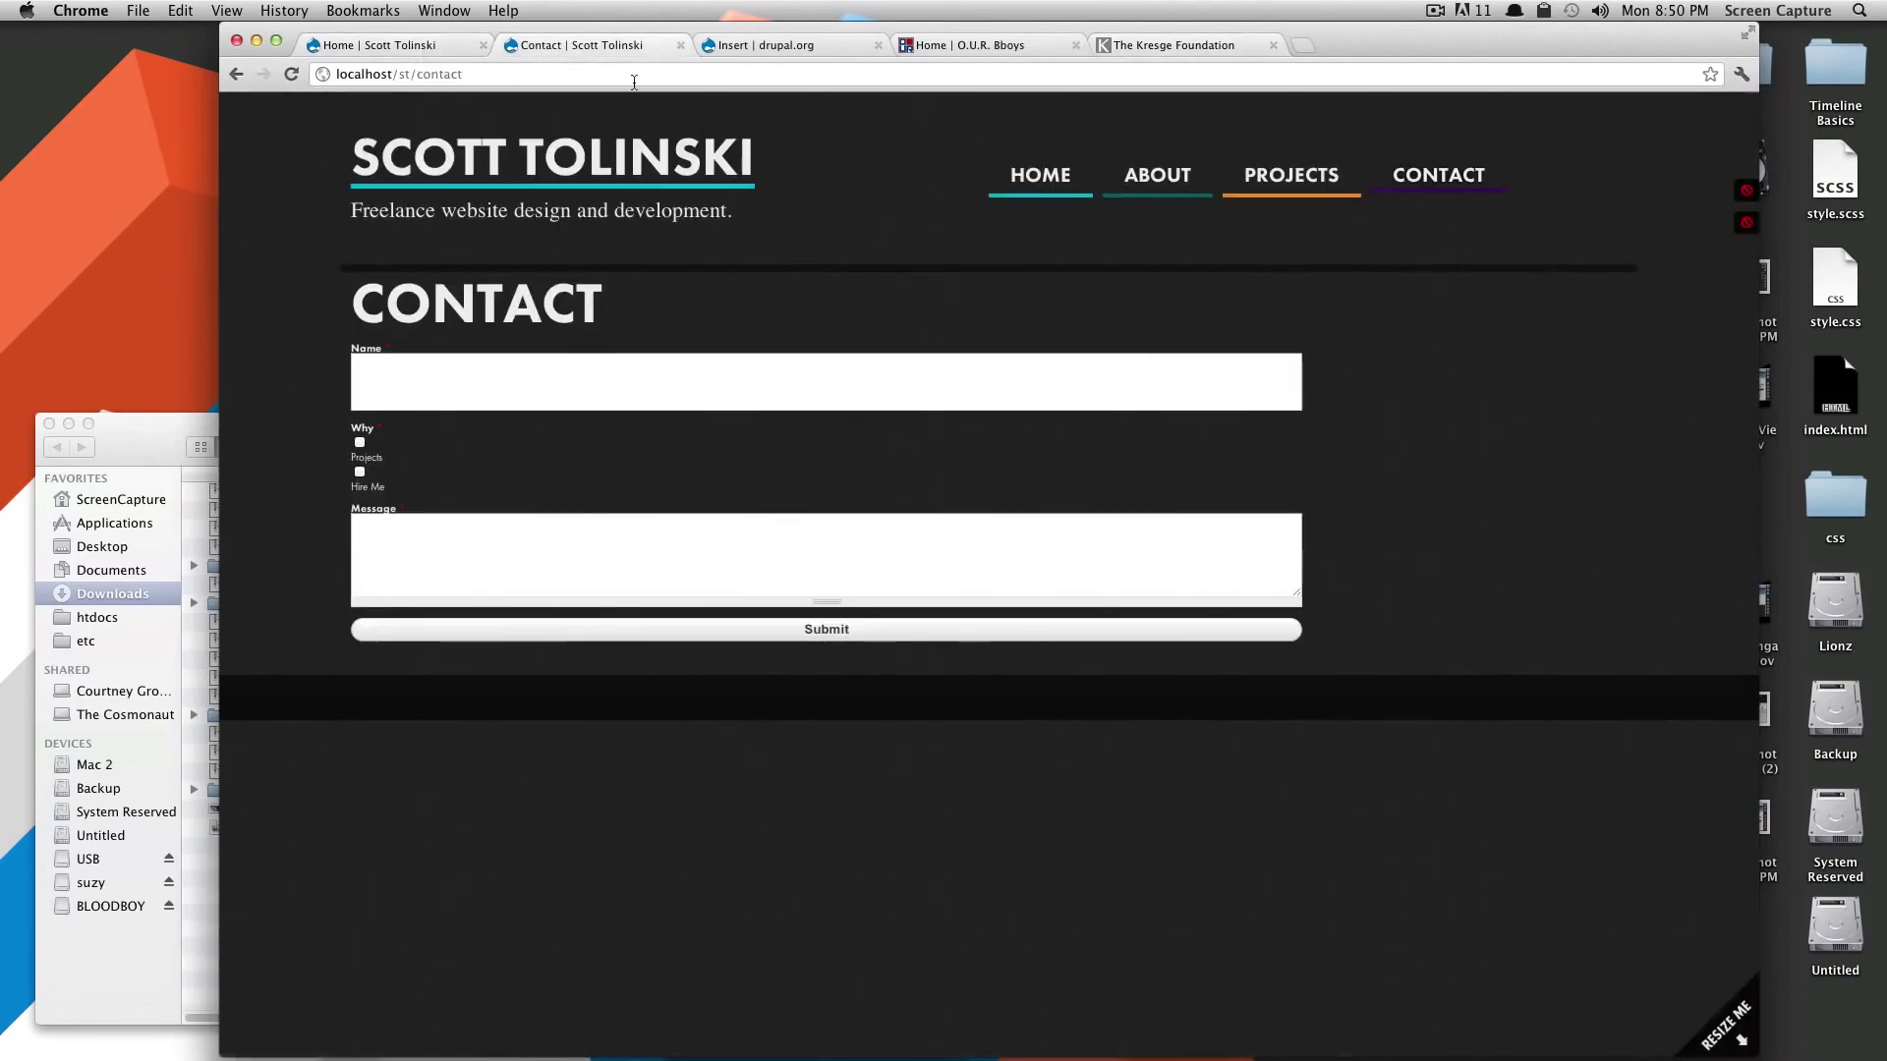
click(409, 47)
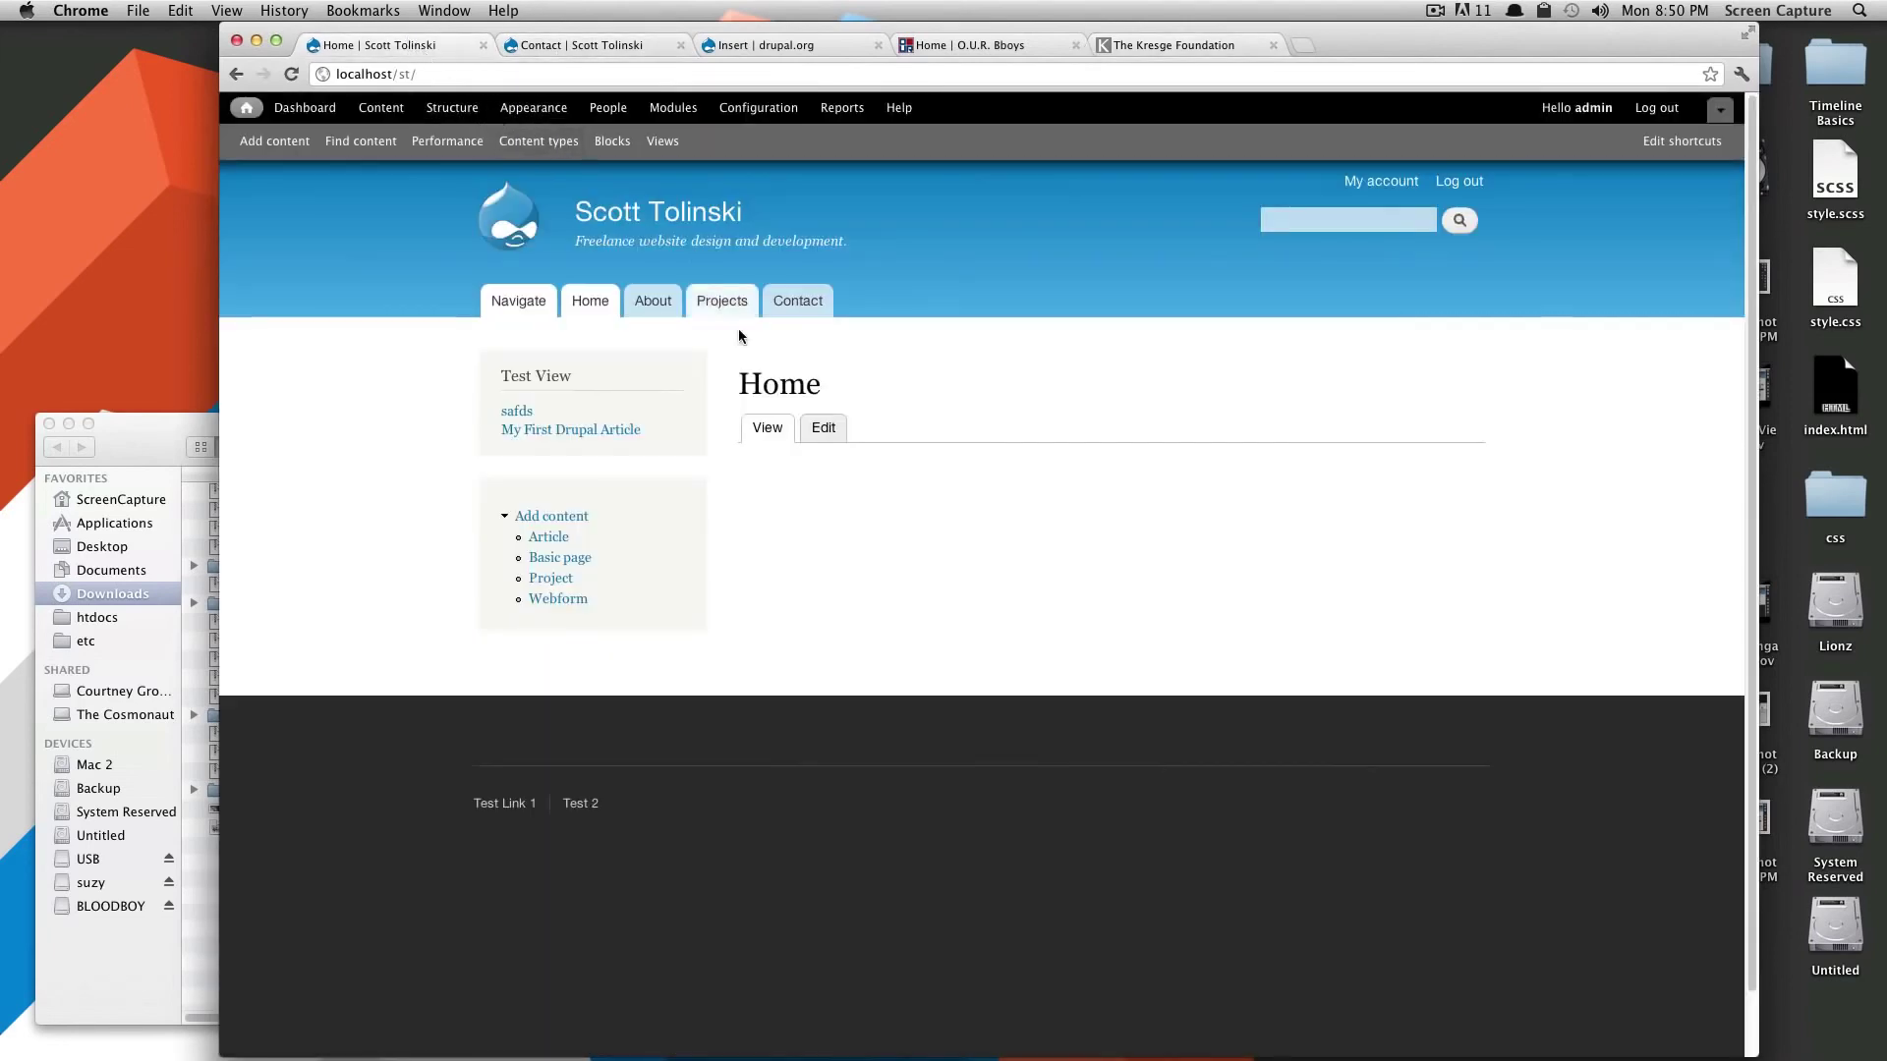
click(677, 371)
click(605, 381)
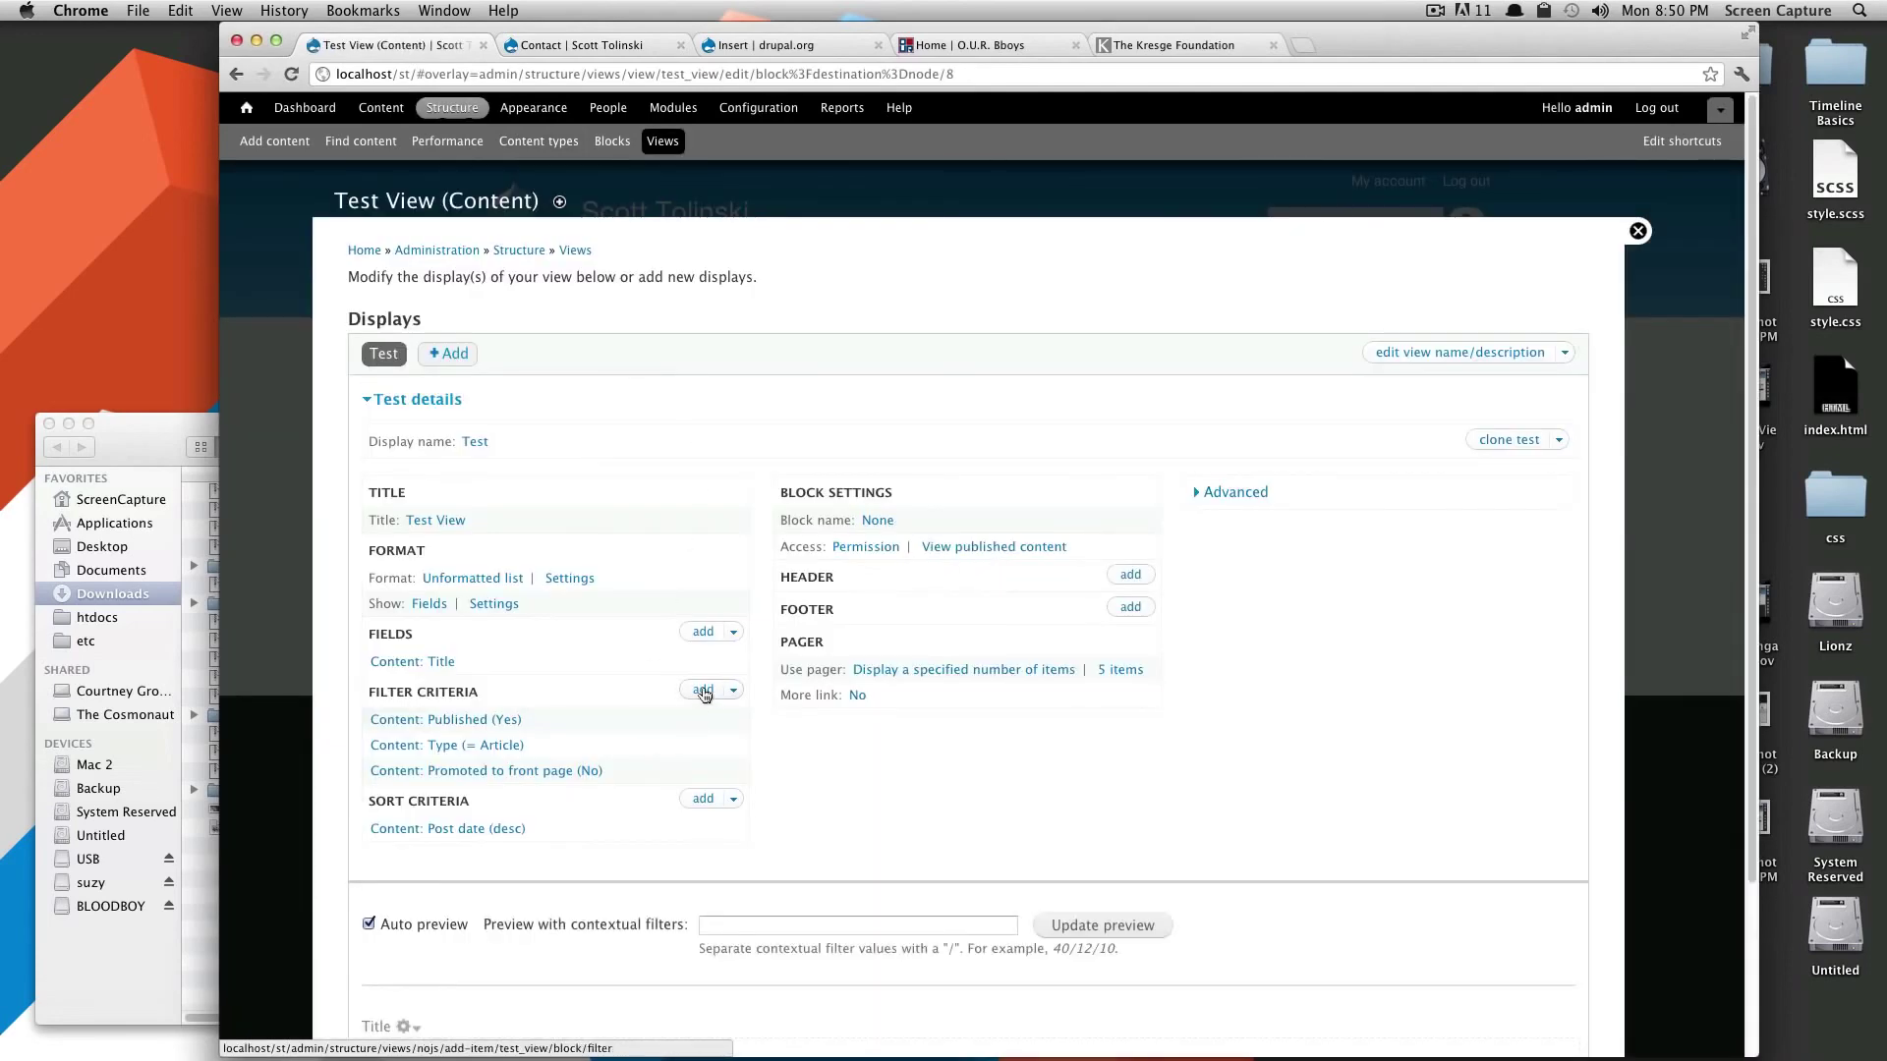
click(704, 692)
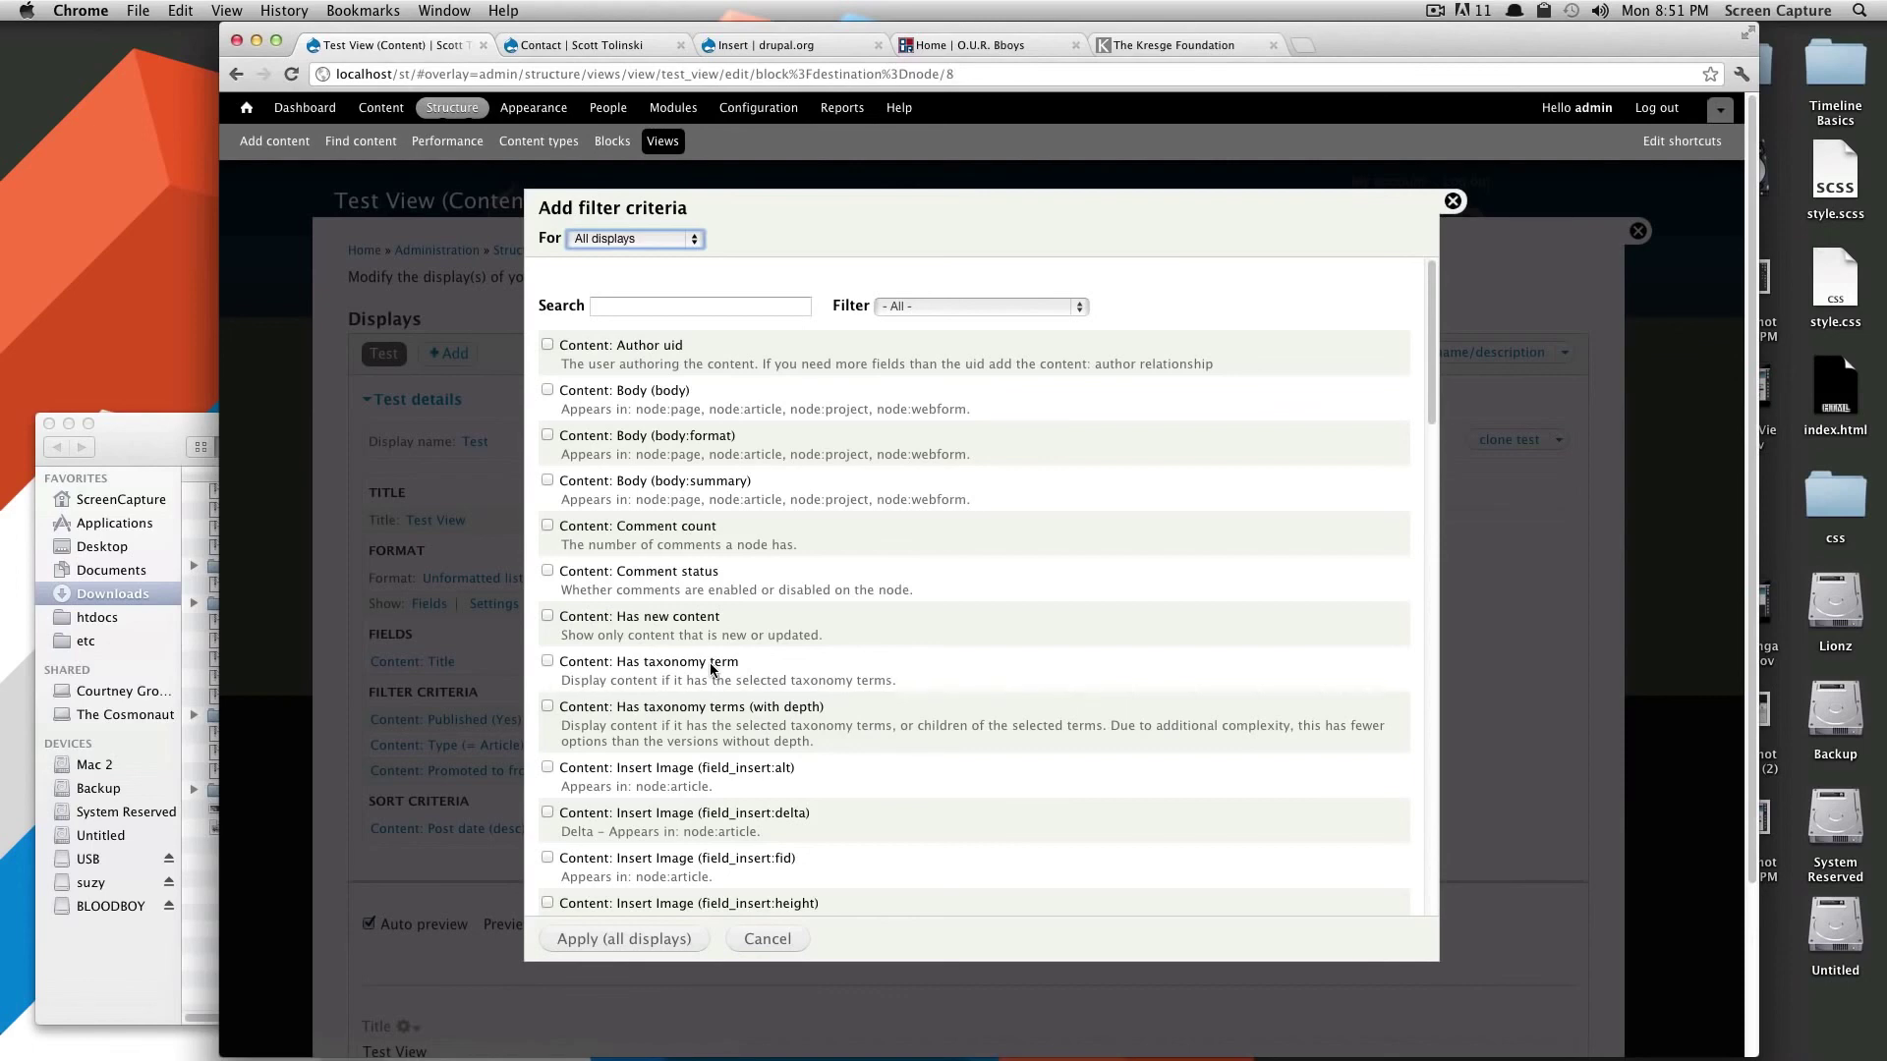
scroll(709, 662, down, 5)
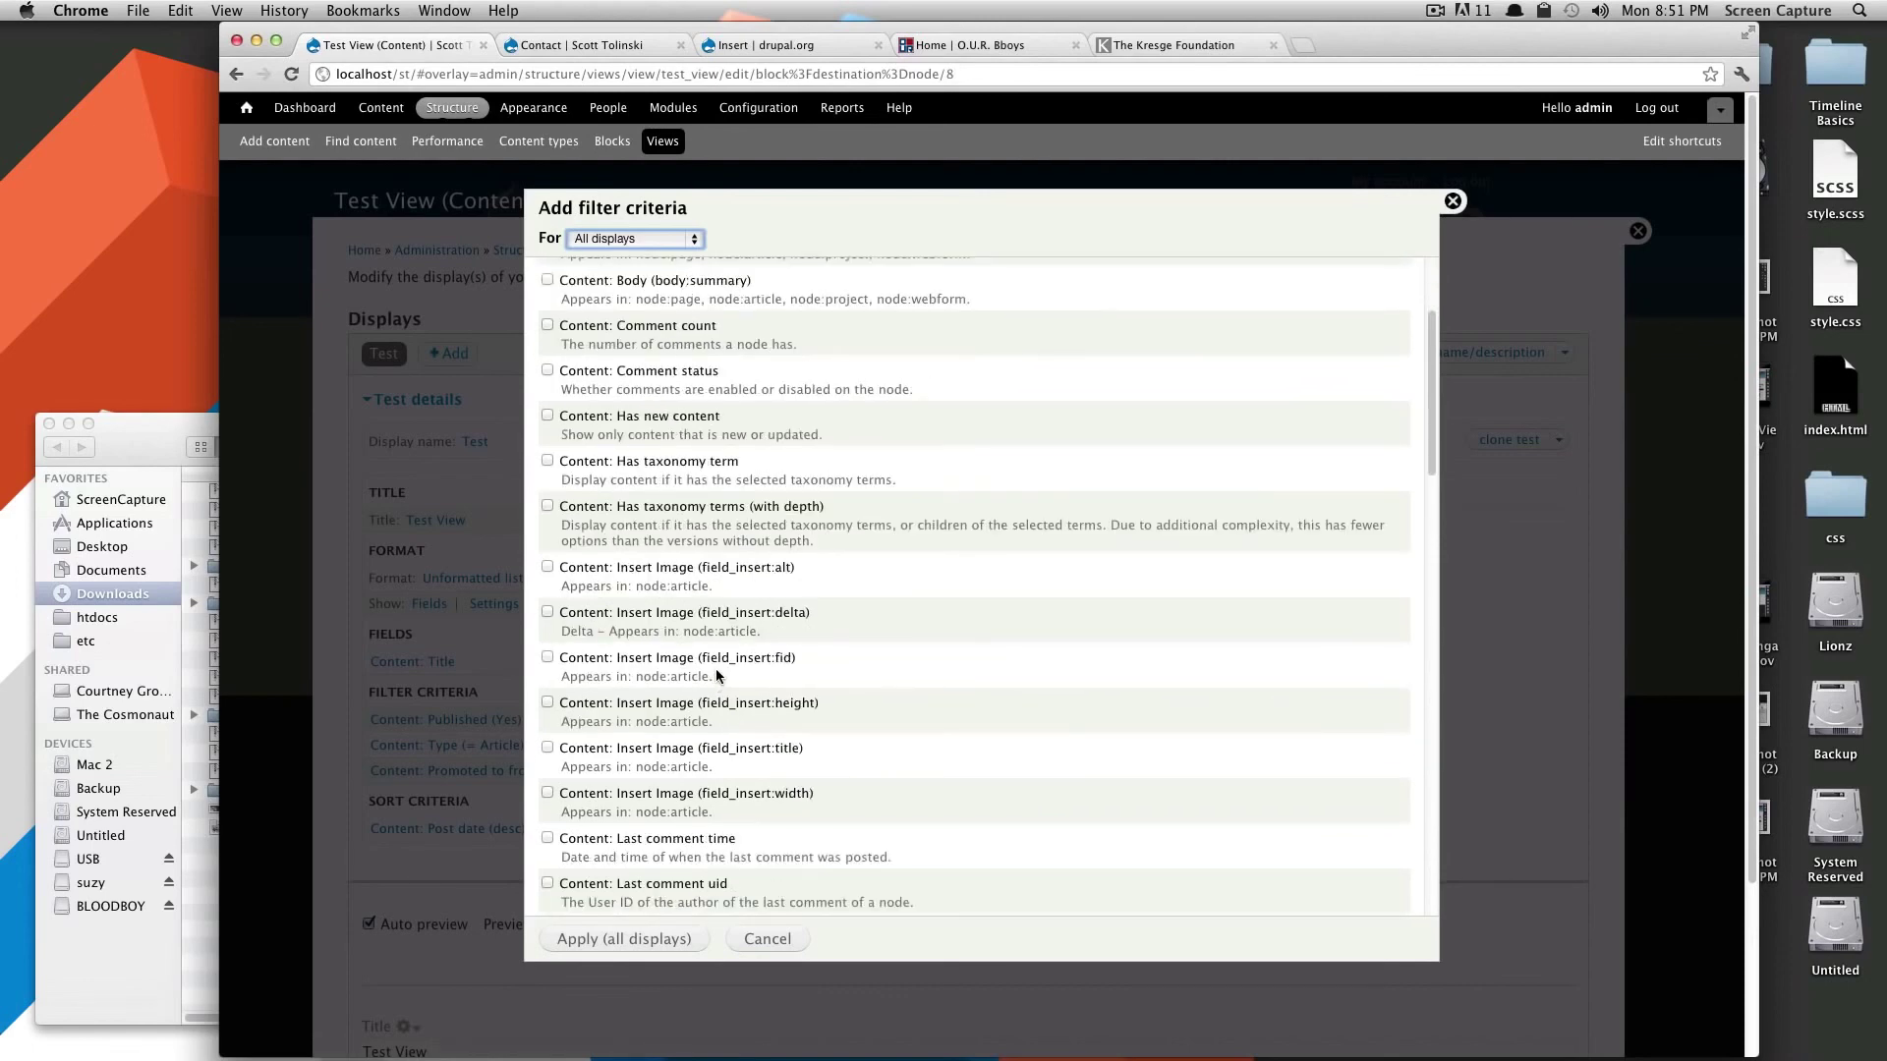
click(759, 940)
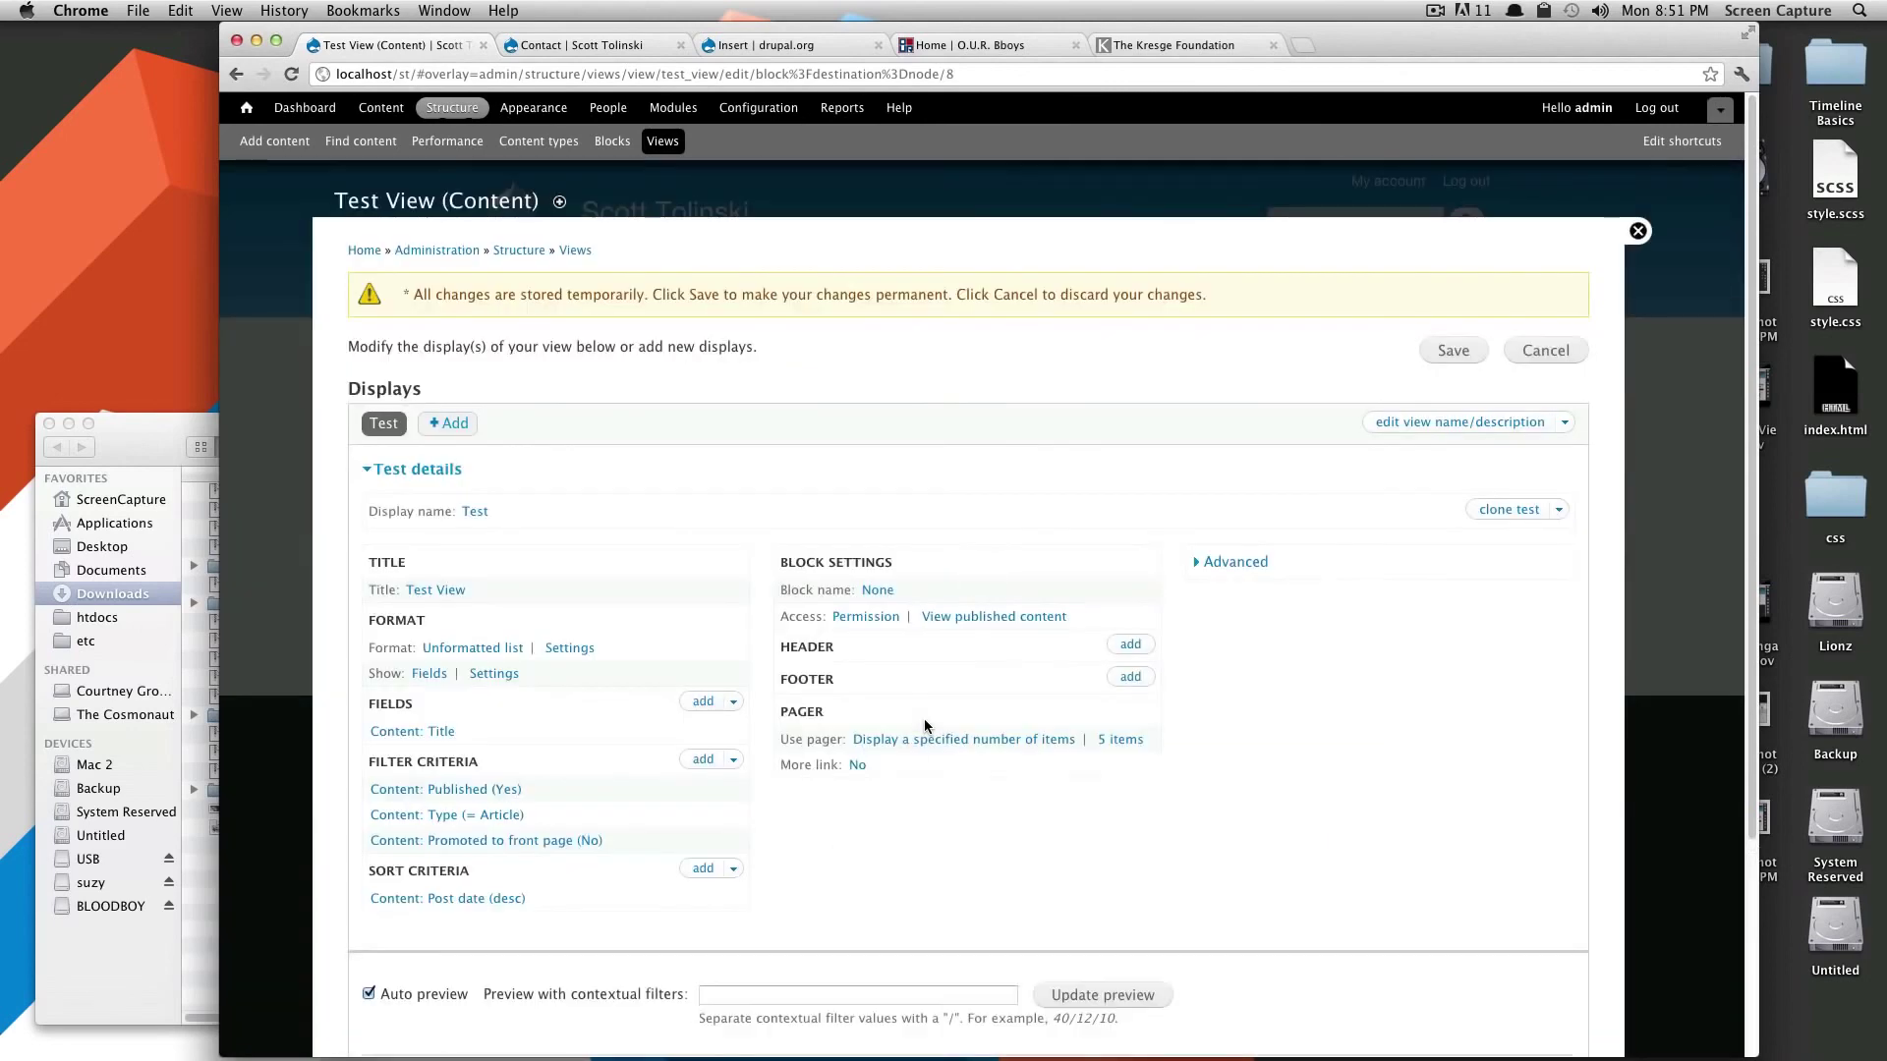